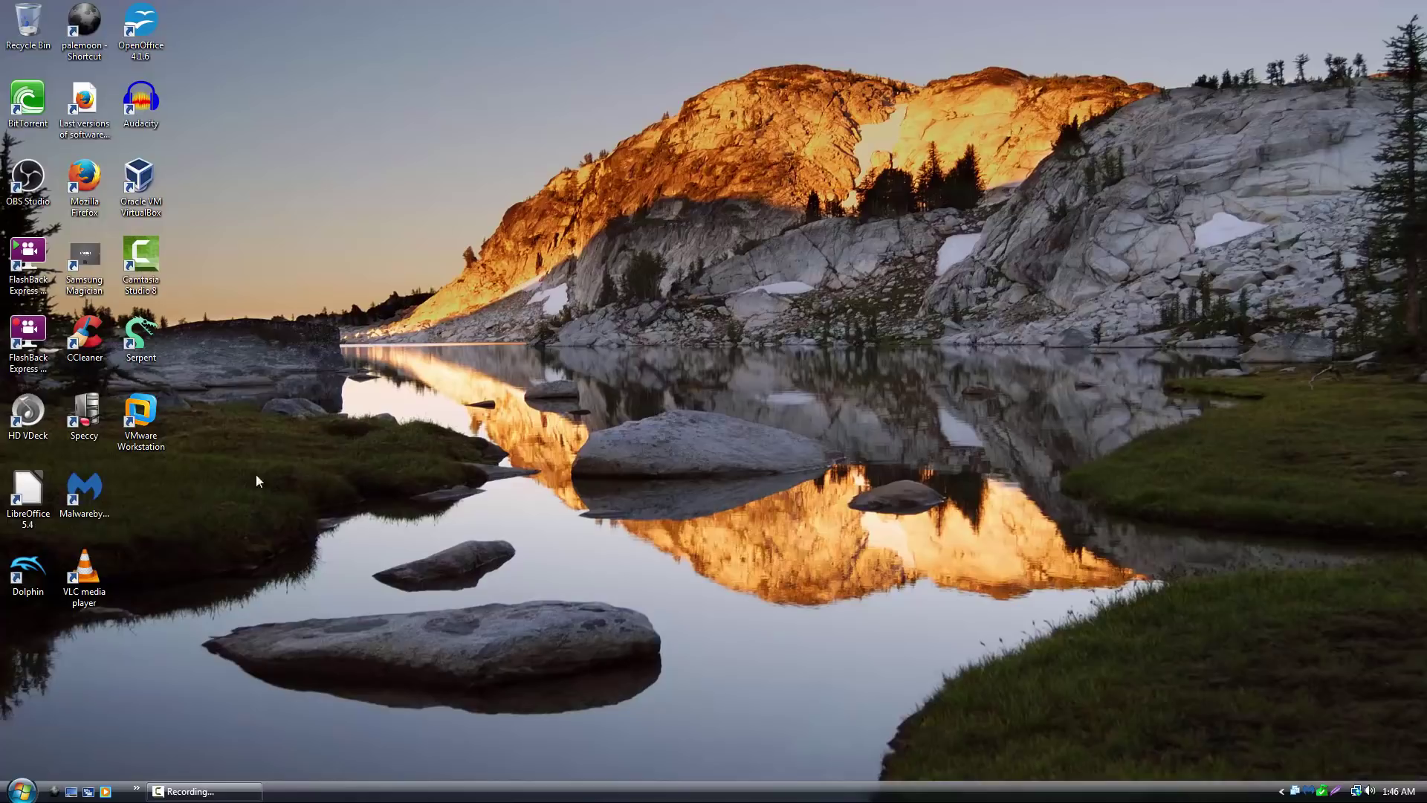
- Launch the New Moon browser from the palemoon shortcut and view its version information
left_click(6, 793)
double_click(84, 28)
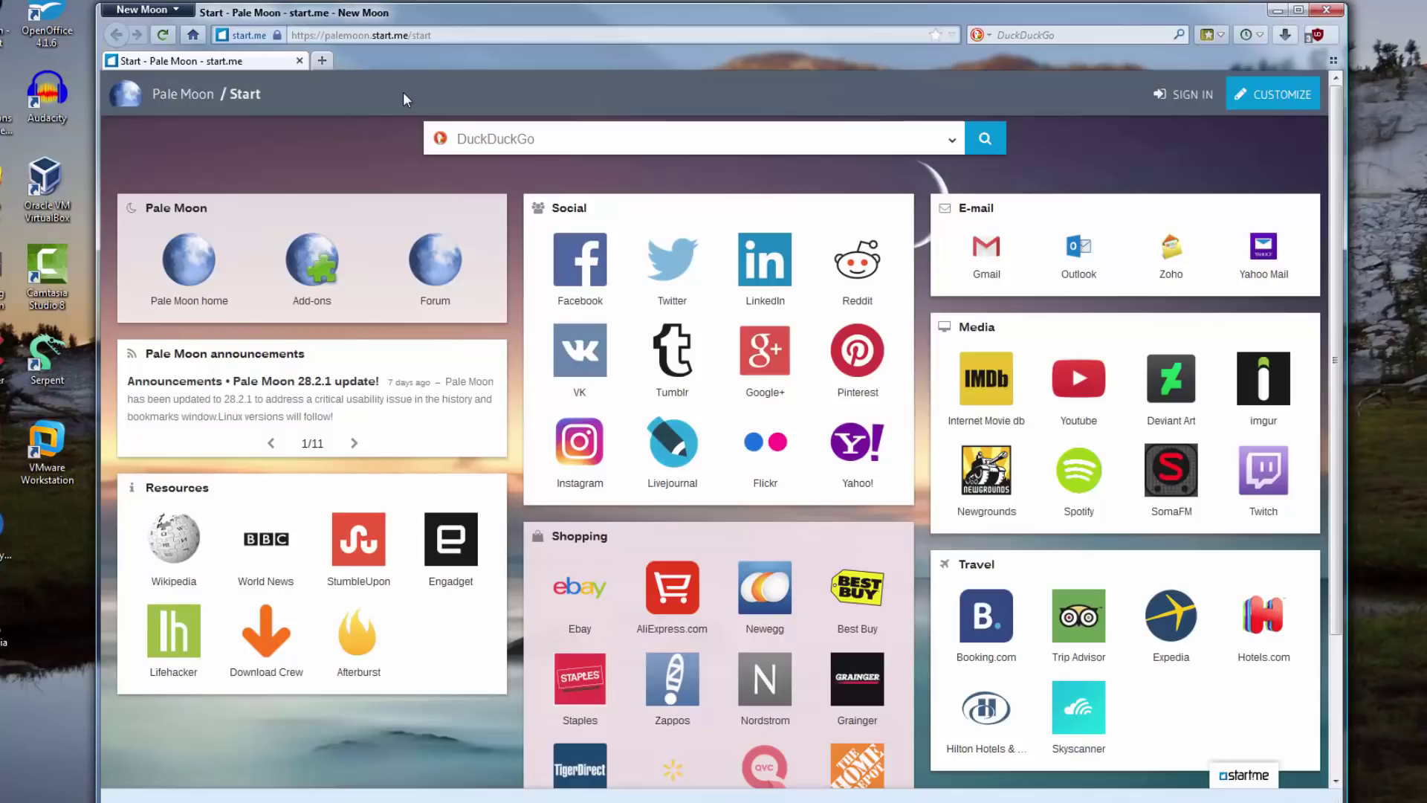
left_click(145, 9)
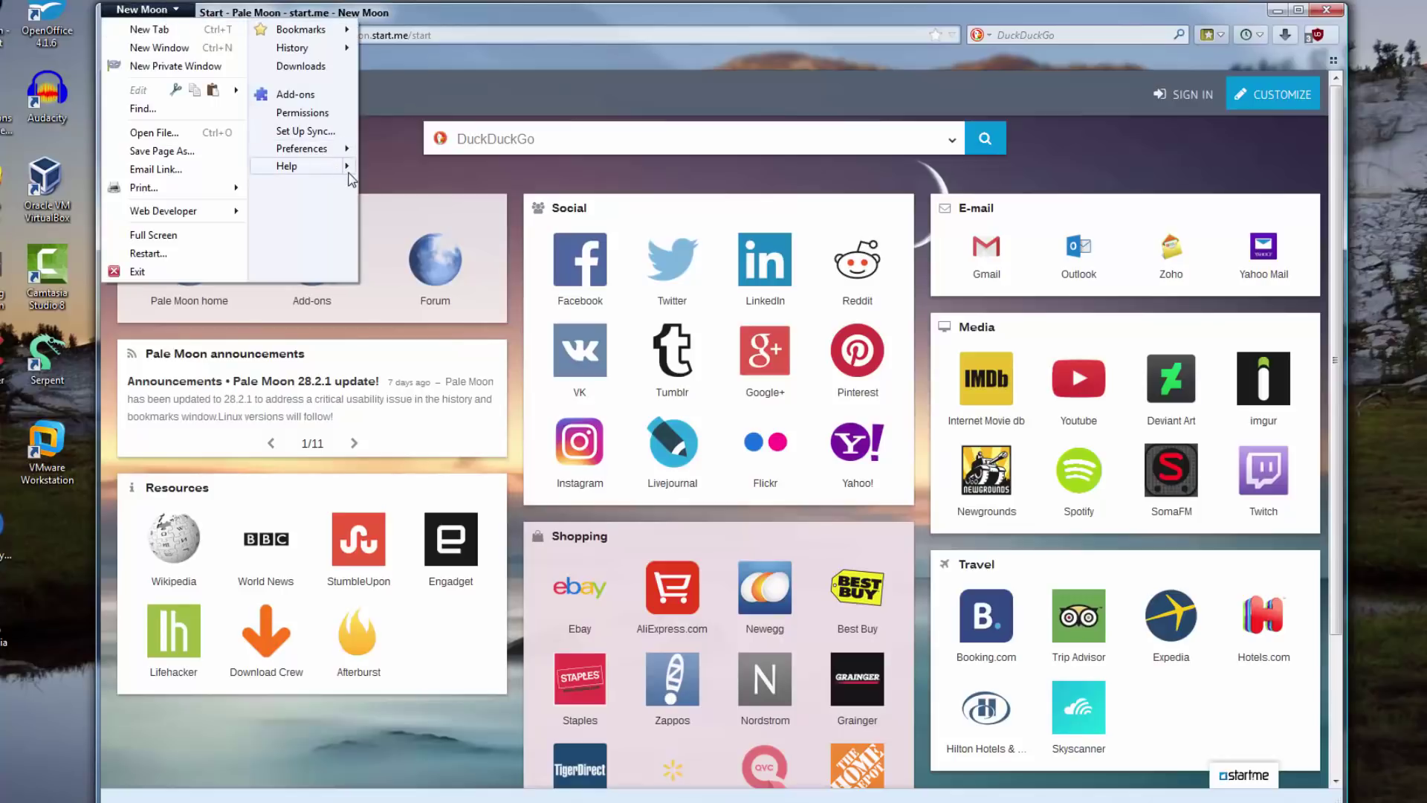
mouse_move(297, 166)
left_click(400, 256)
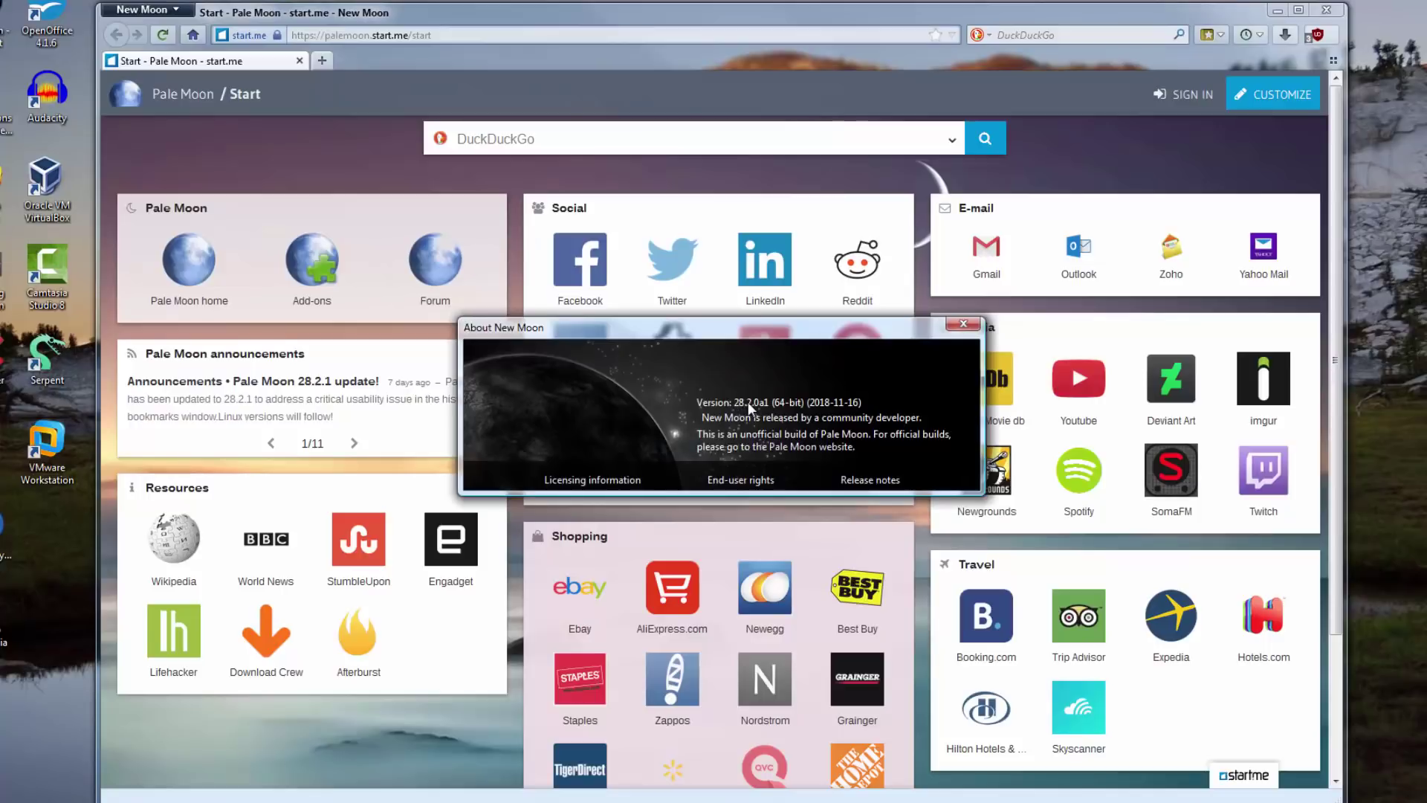
left_click(964, 324)
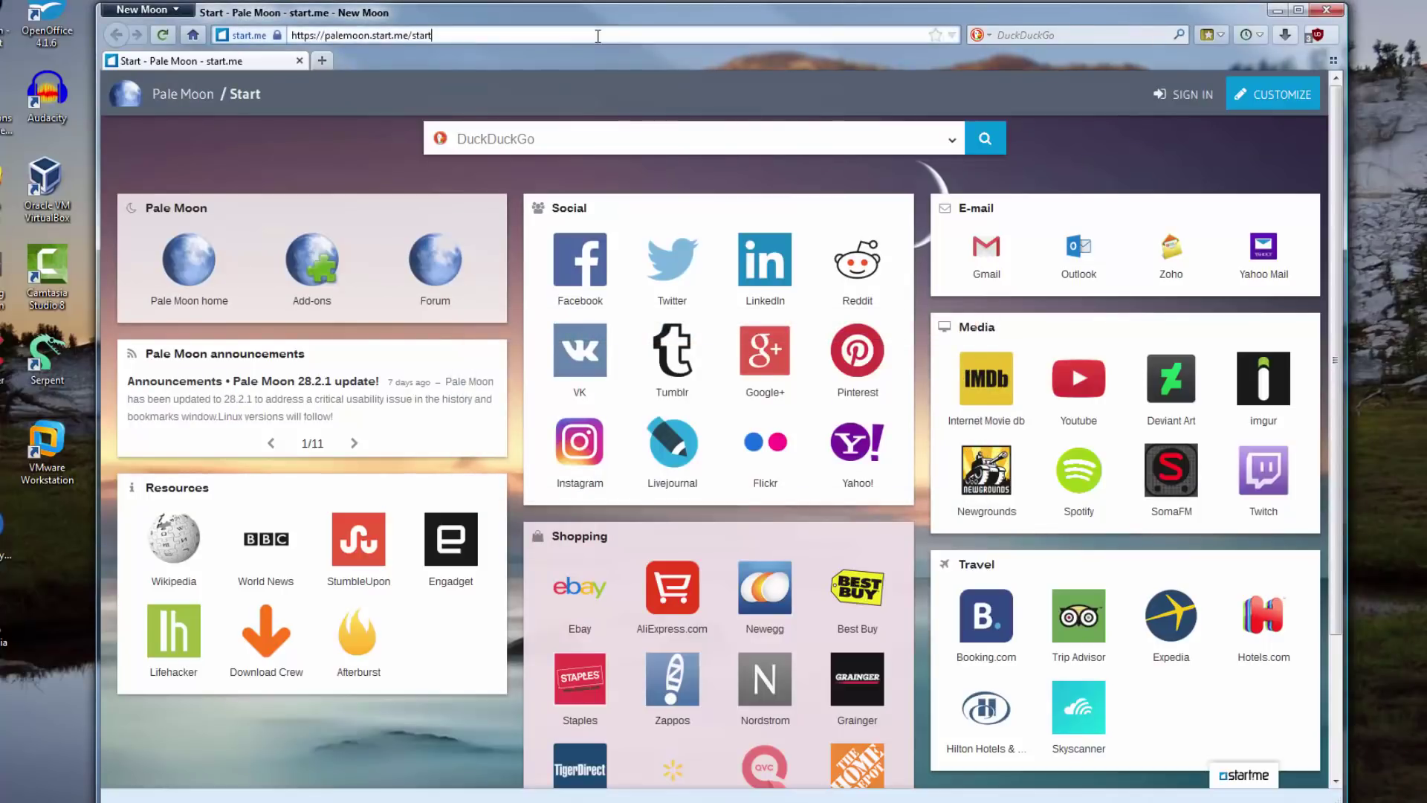
- Load youtube.com/html5 in New Moon to check which HTML5 video features the browser supports
left_click(597, 35)
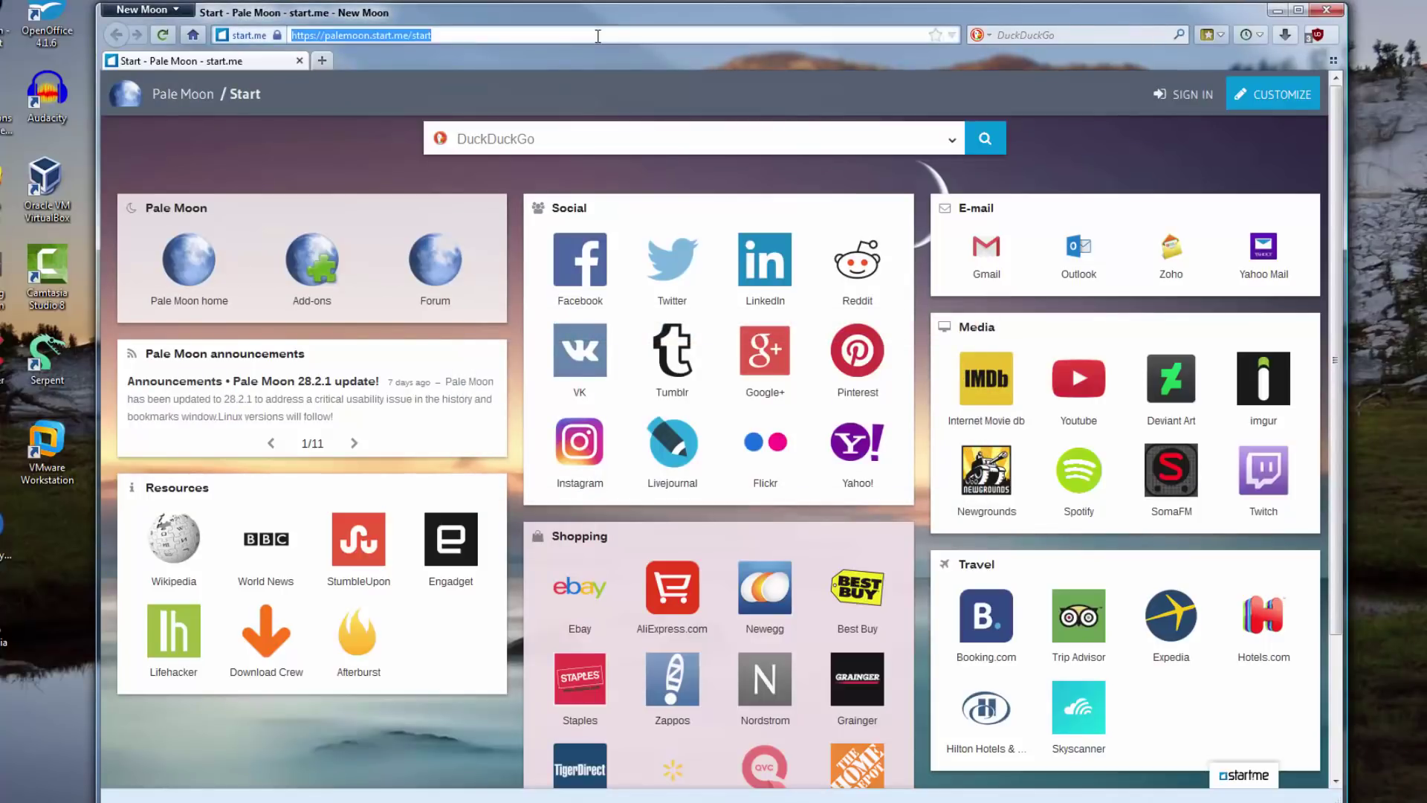
type("youtube.com/")
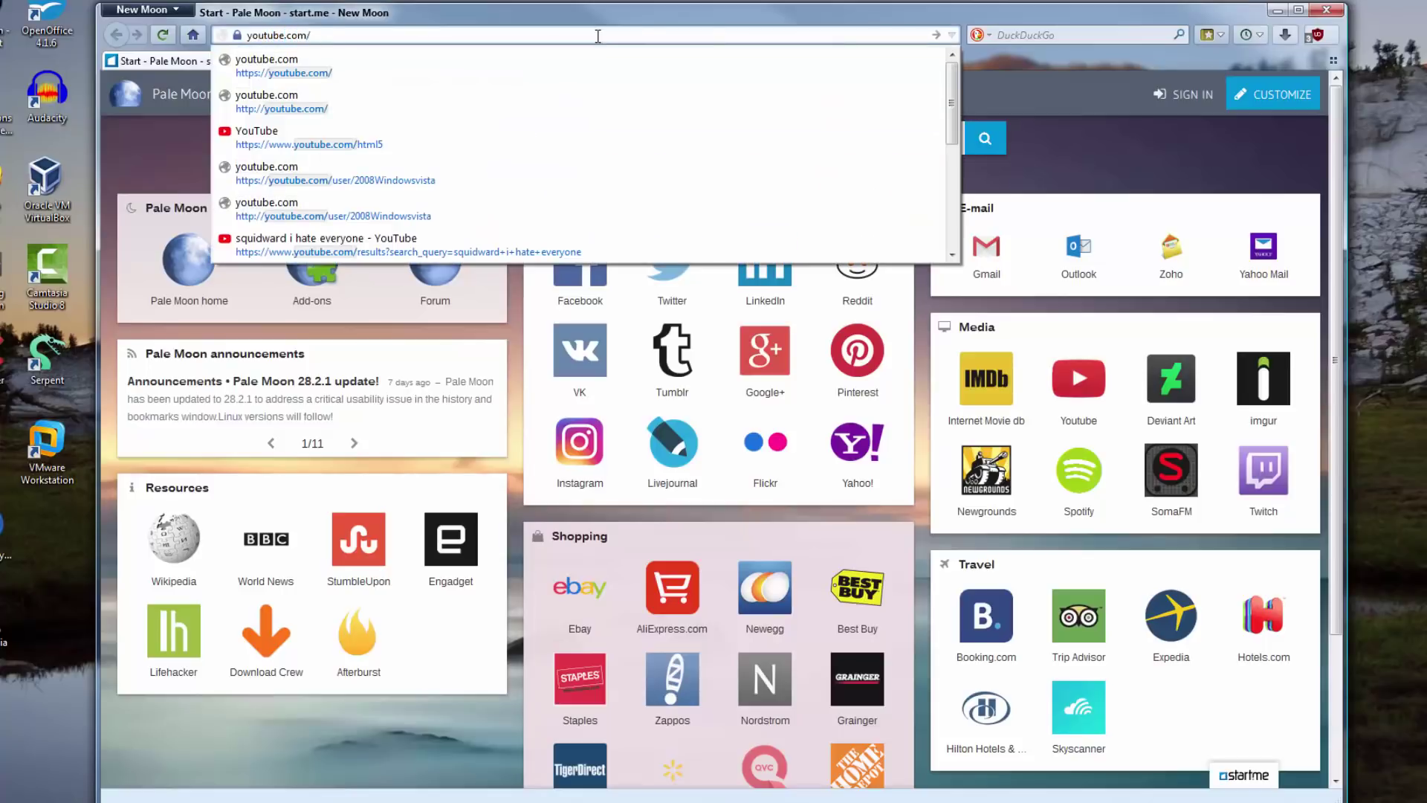
type("html5")
key("Return")
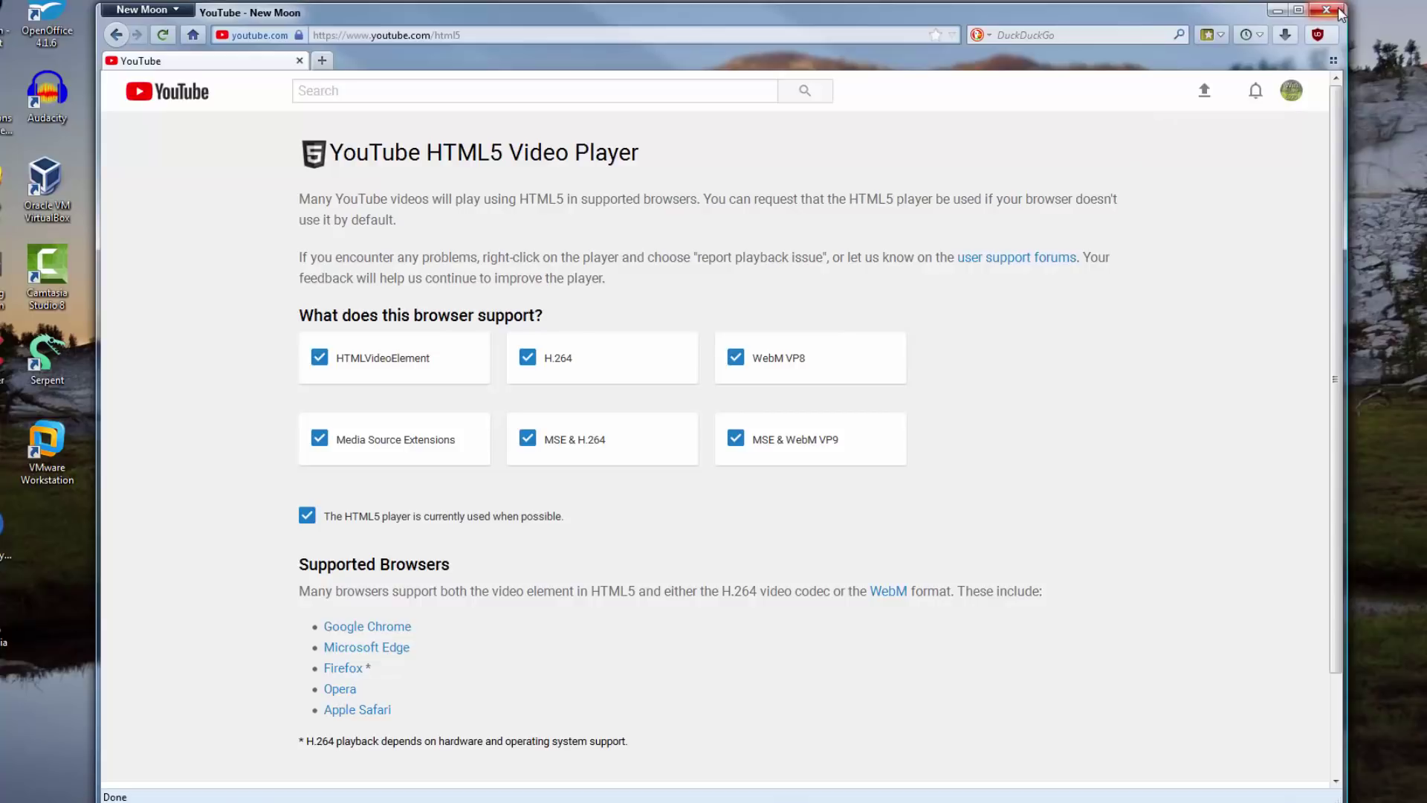
- View the overview of all open tabs in New Moon and dismiss it
left_click_drag(1072, 21, 1047, 23)
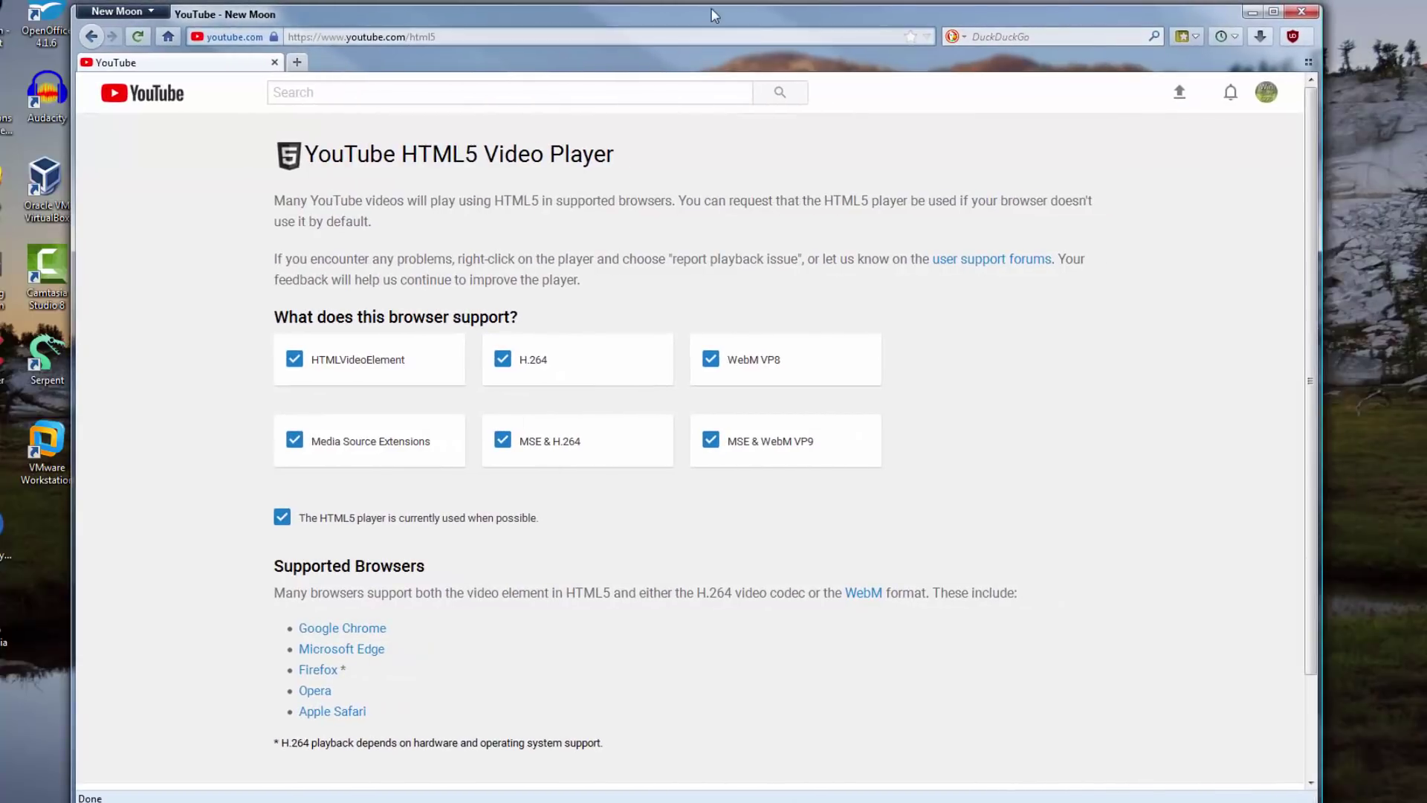
left_click(1307, 63)
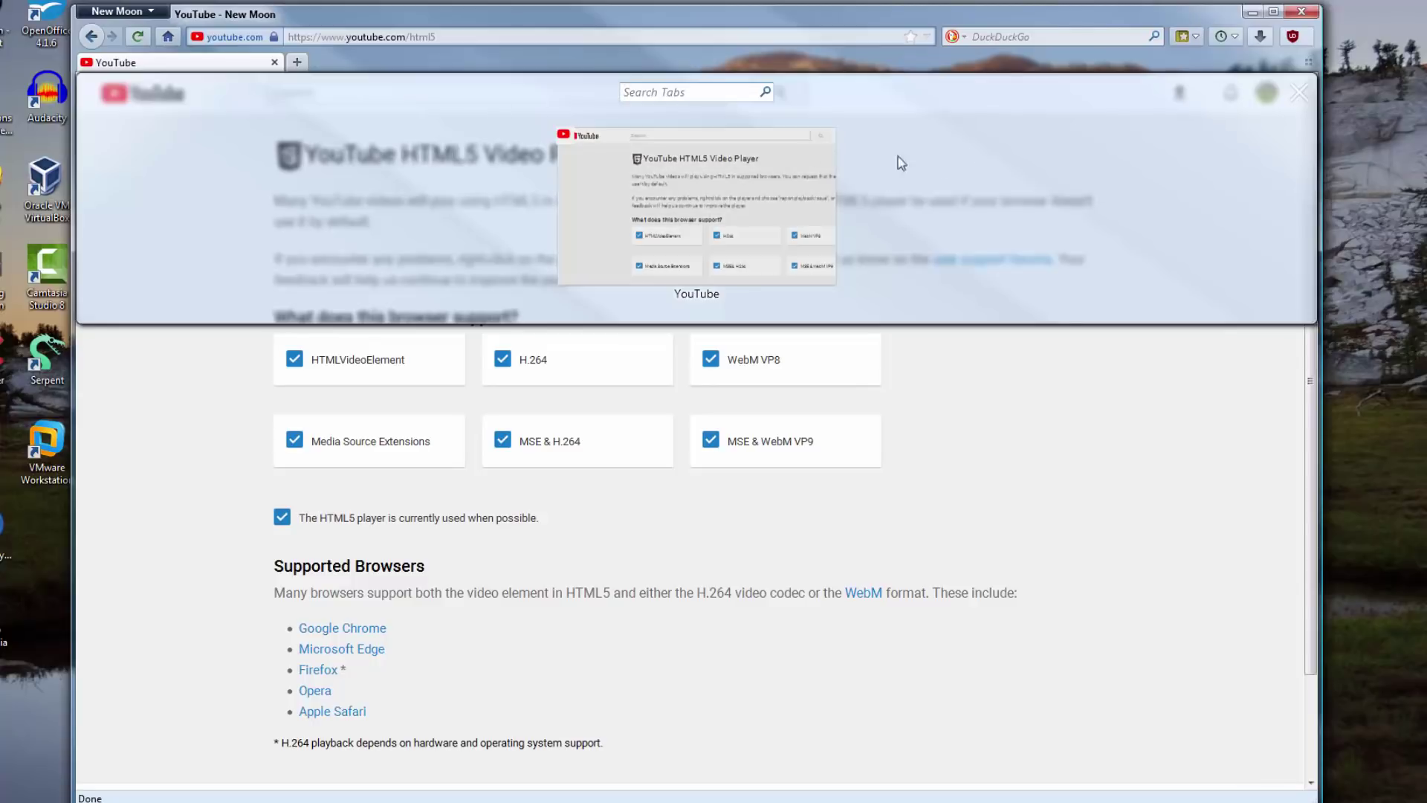
key("Escape")
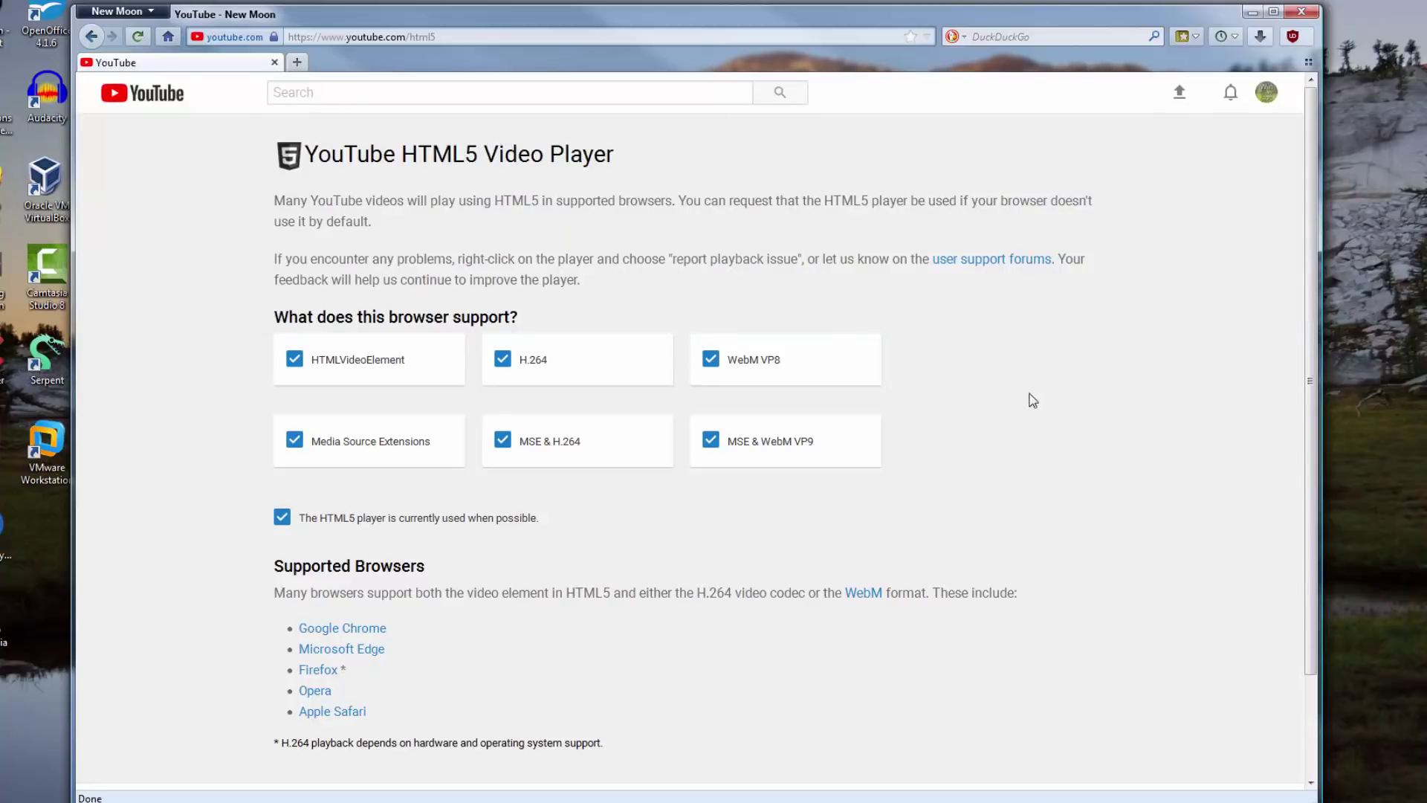
- Close the New Moon browser window
mouse_move(593, 47)
left_mouse_down()
mouse_move(617, 72)
mouse_move(621, 49)
left_mouse_up()
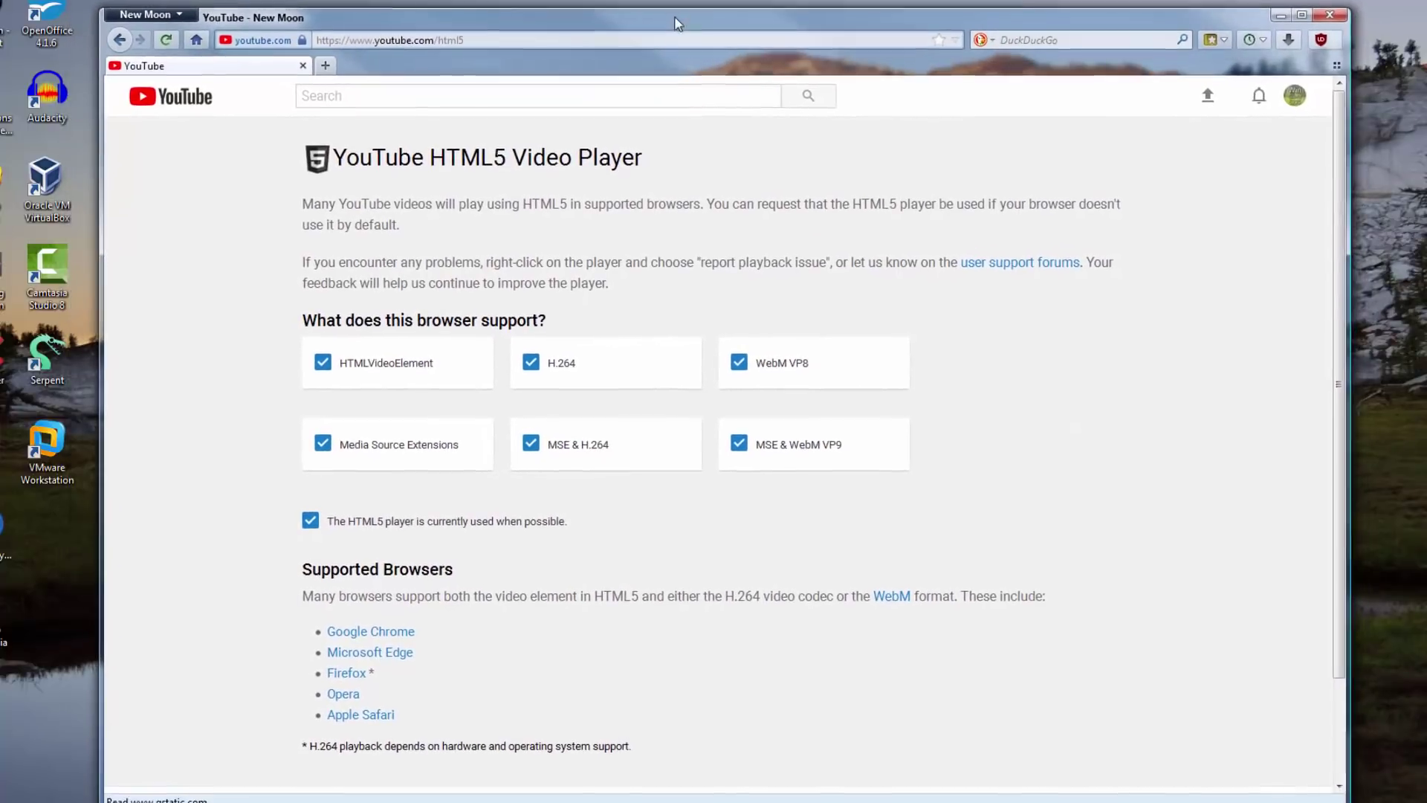
left_click(614, 42)
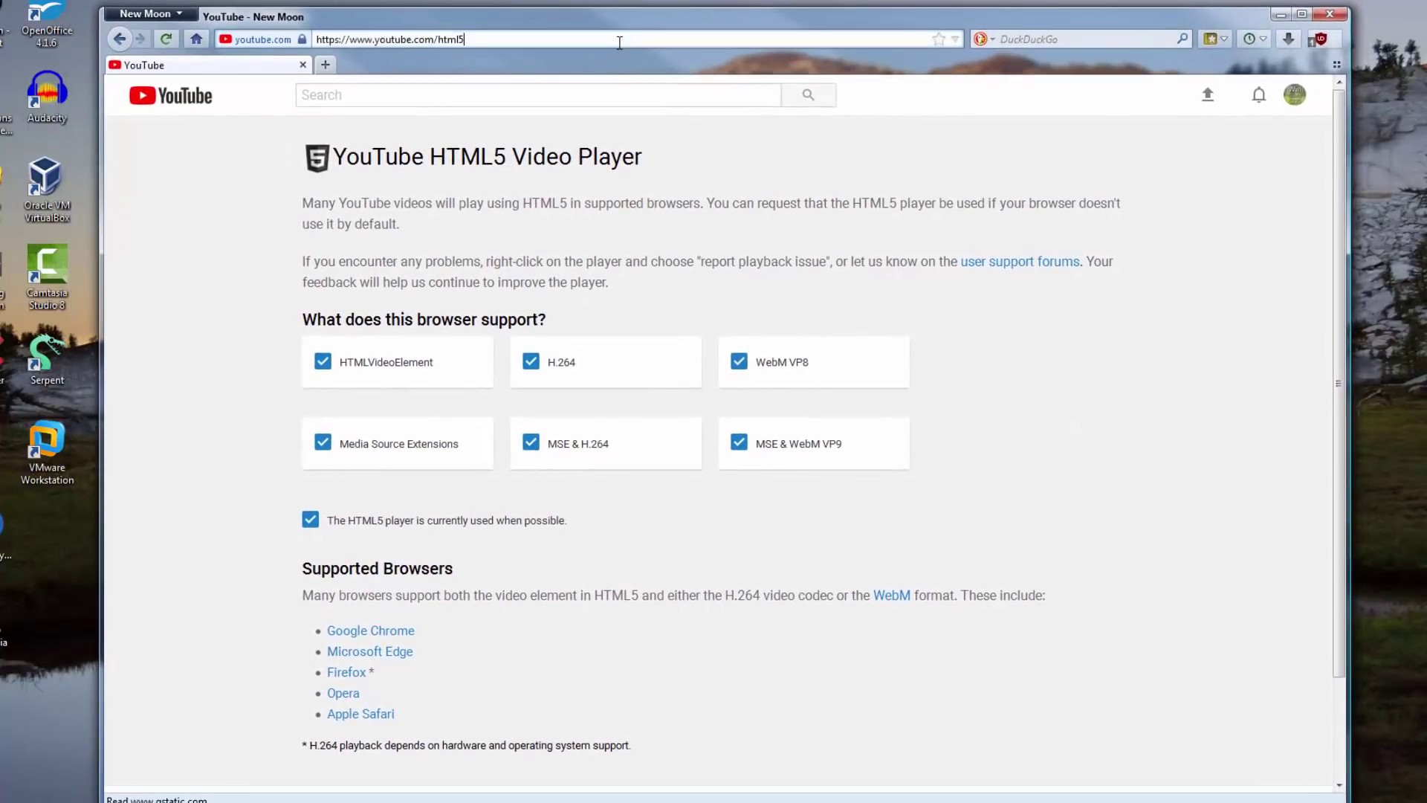
left_click(837, 185)
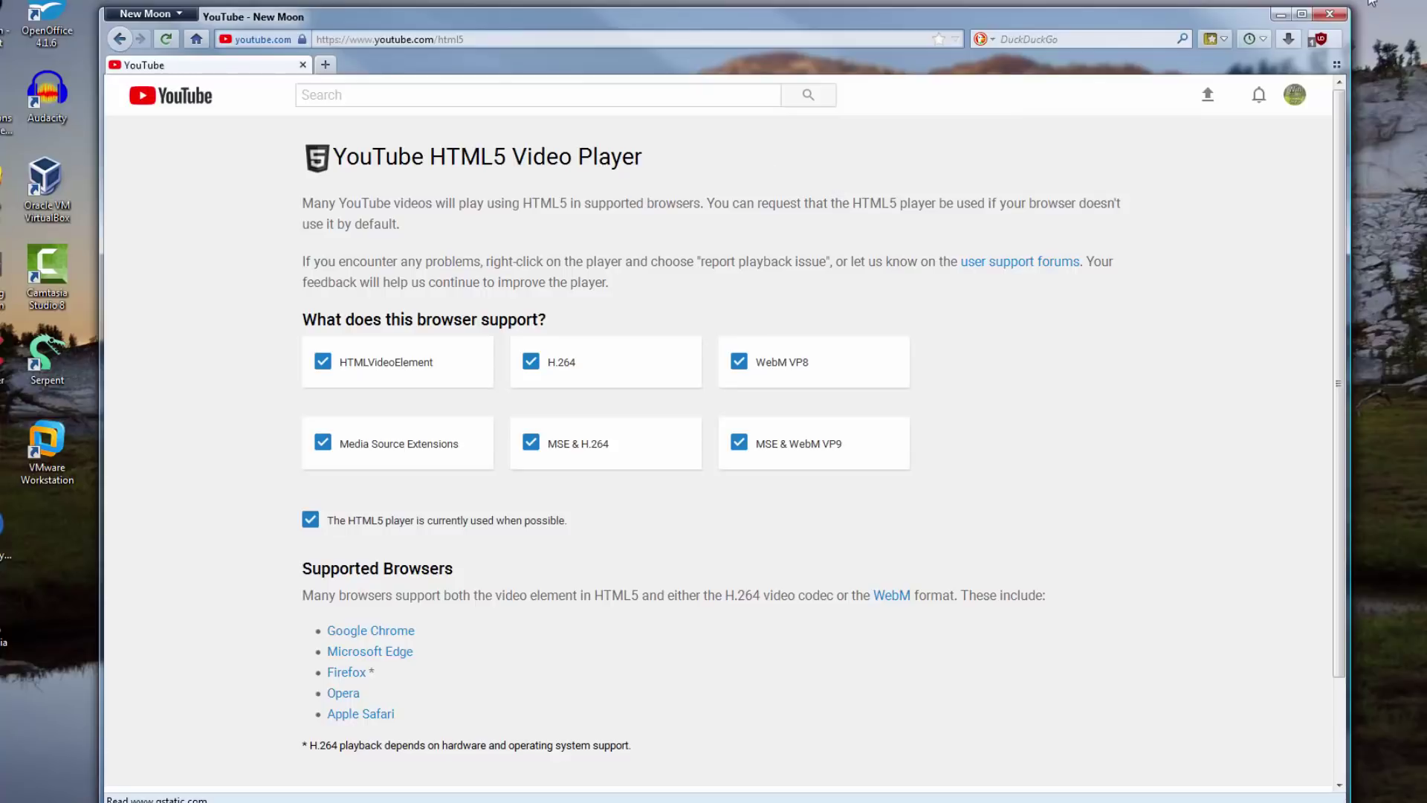
left_click(1329, 14)
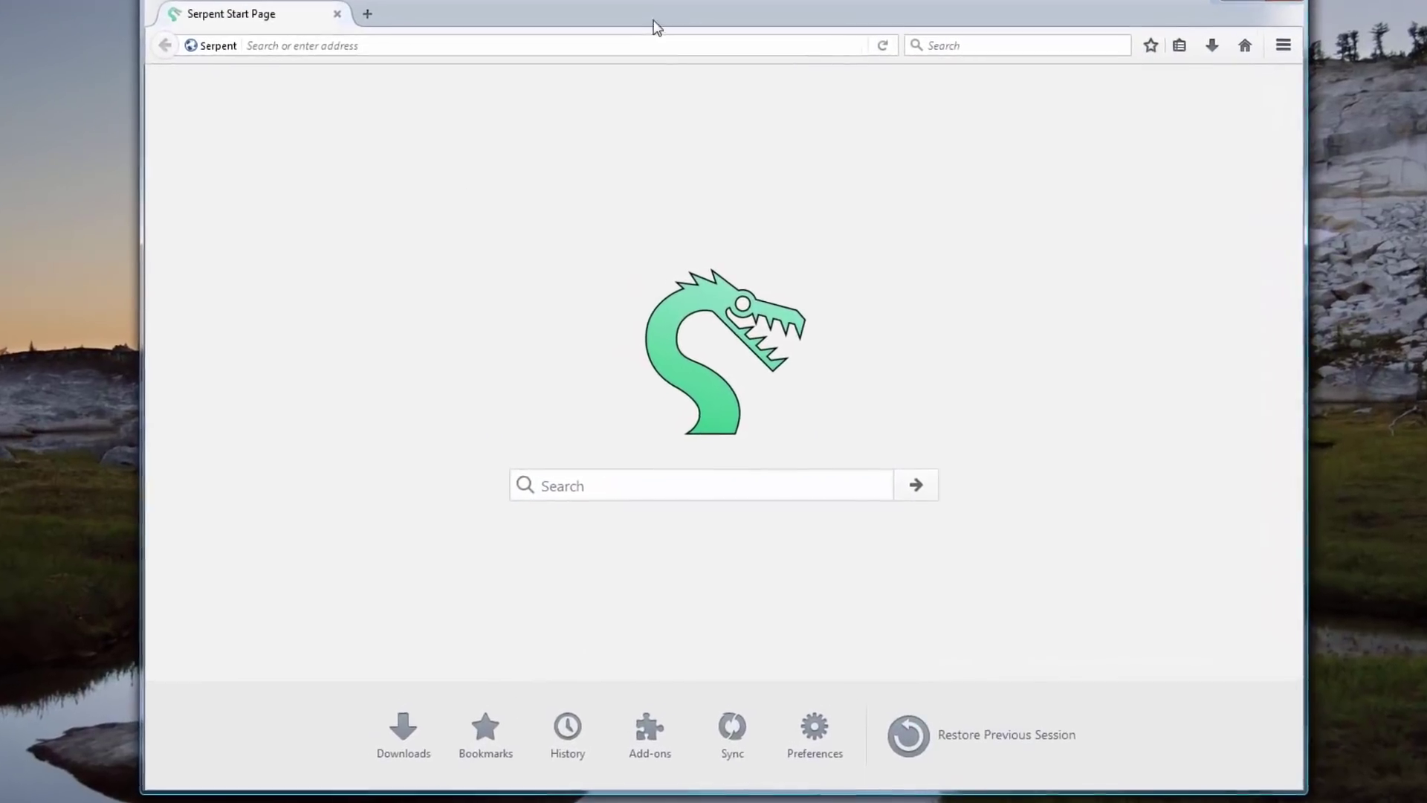
- Switch to the Serpent browser, reposition its window and view its version information
left_click_drag(653, 21, 639, 37)
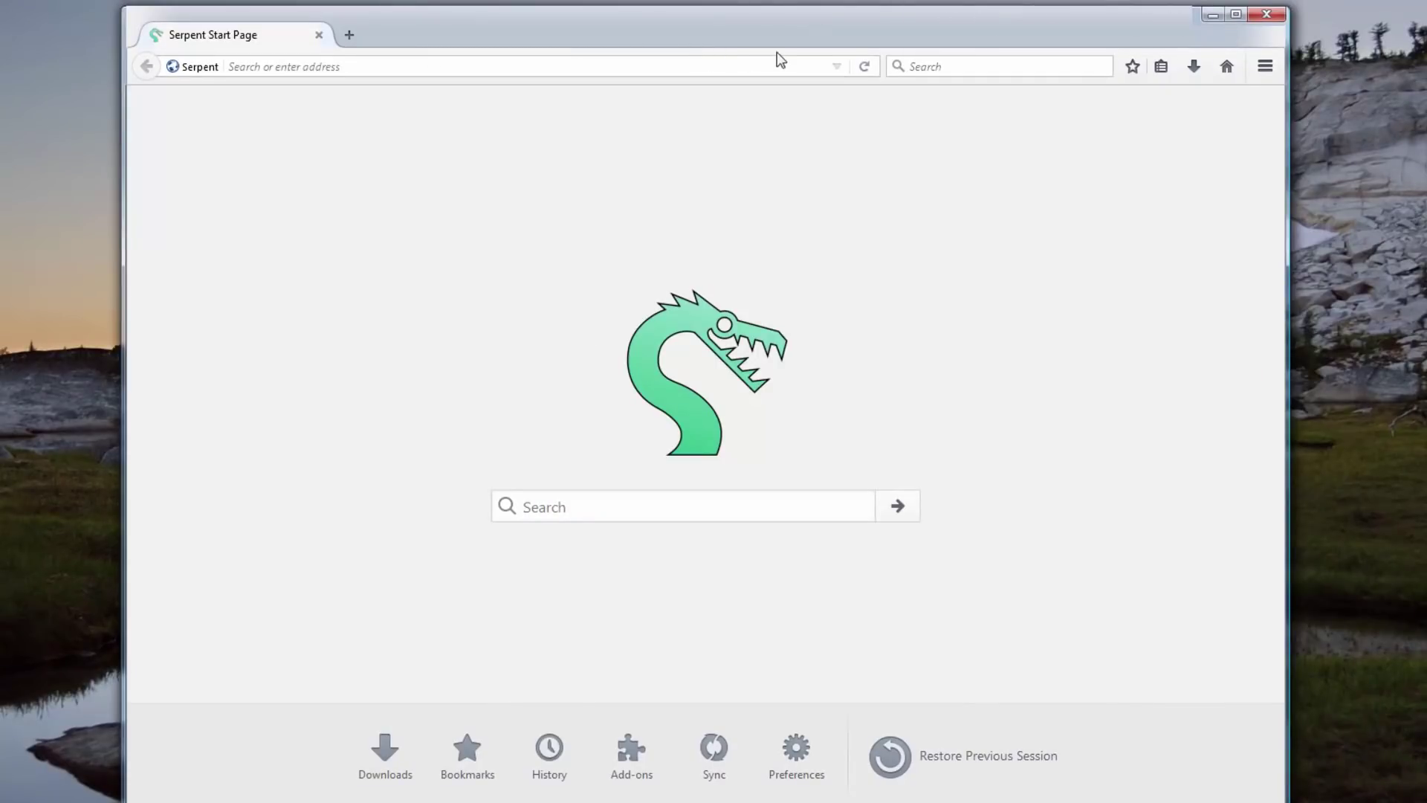
left_click_drag(678, 39, 677, 51)
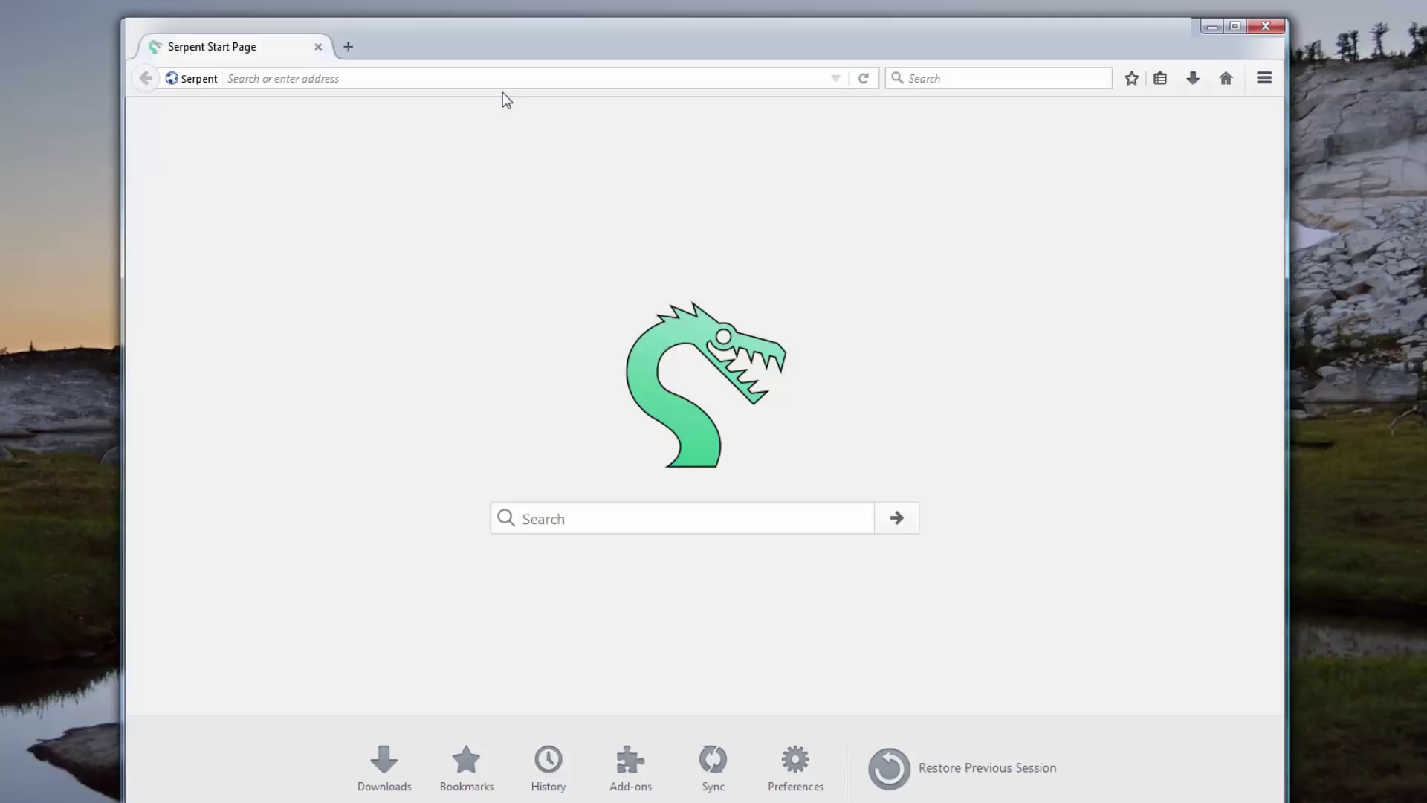
left_click_drag(559, 55, 520, 25)
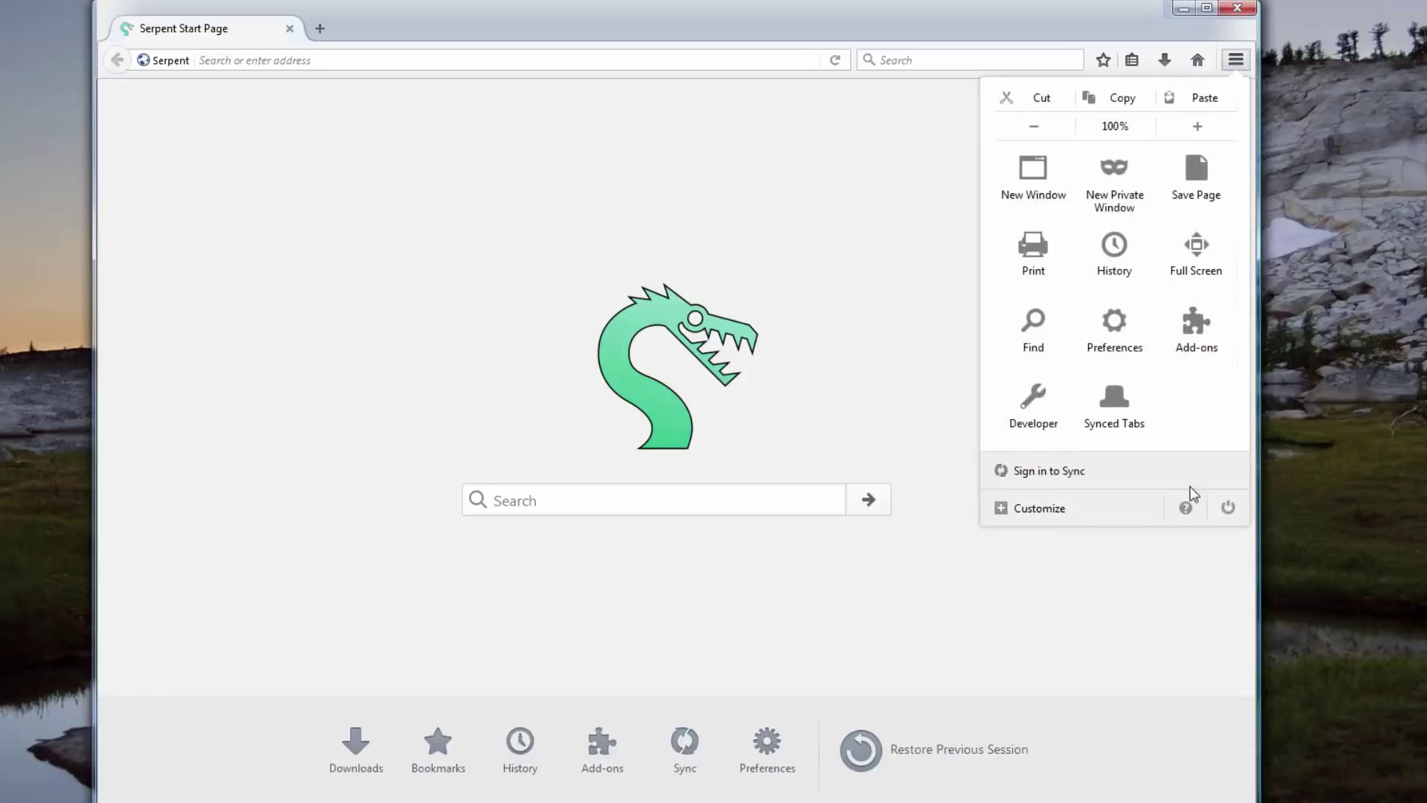
left_click(1185, 508)
left_click(1142, 249)
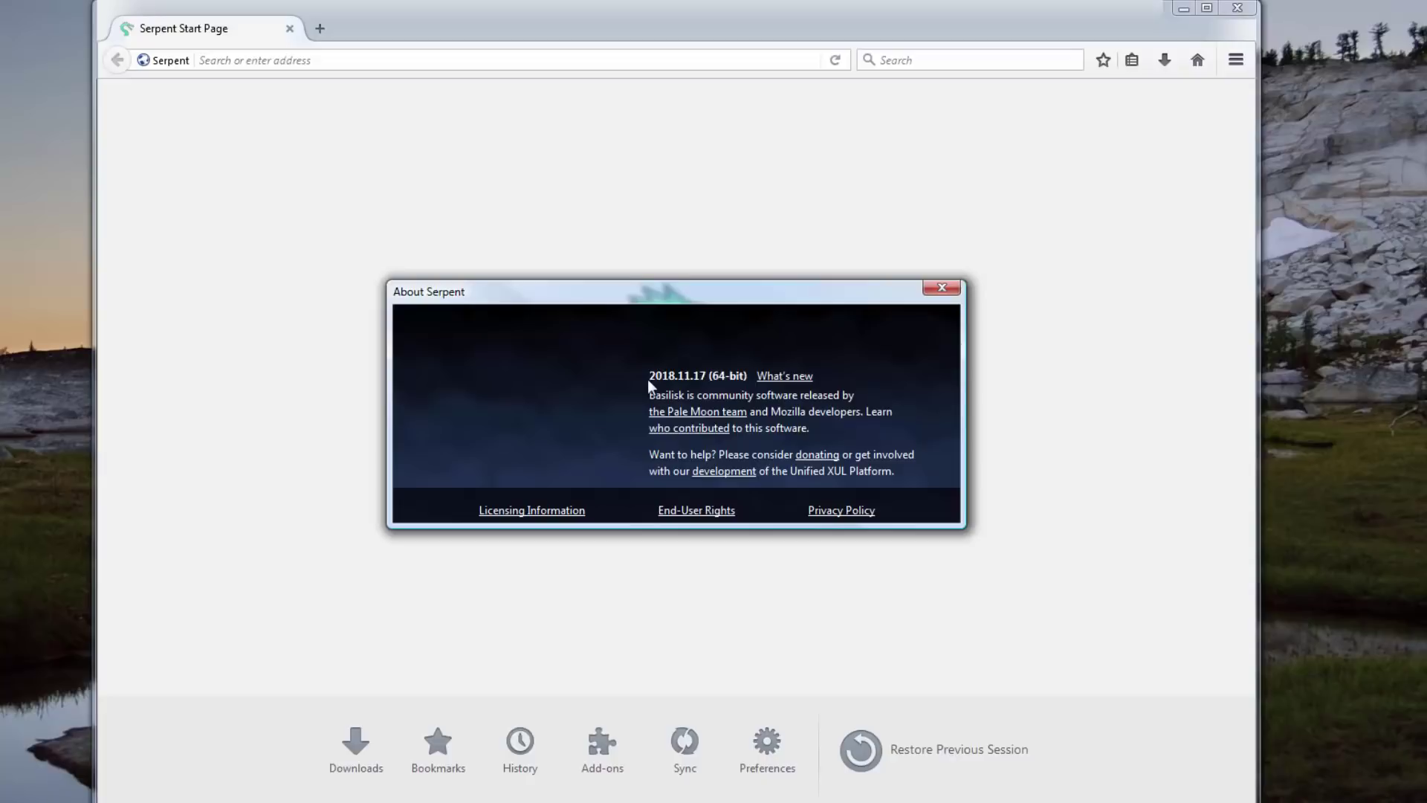
left_click(926, 290)
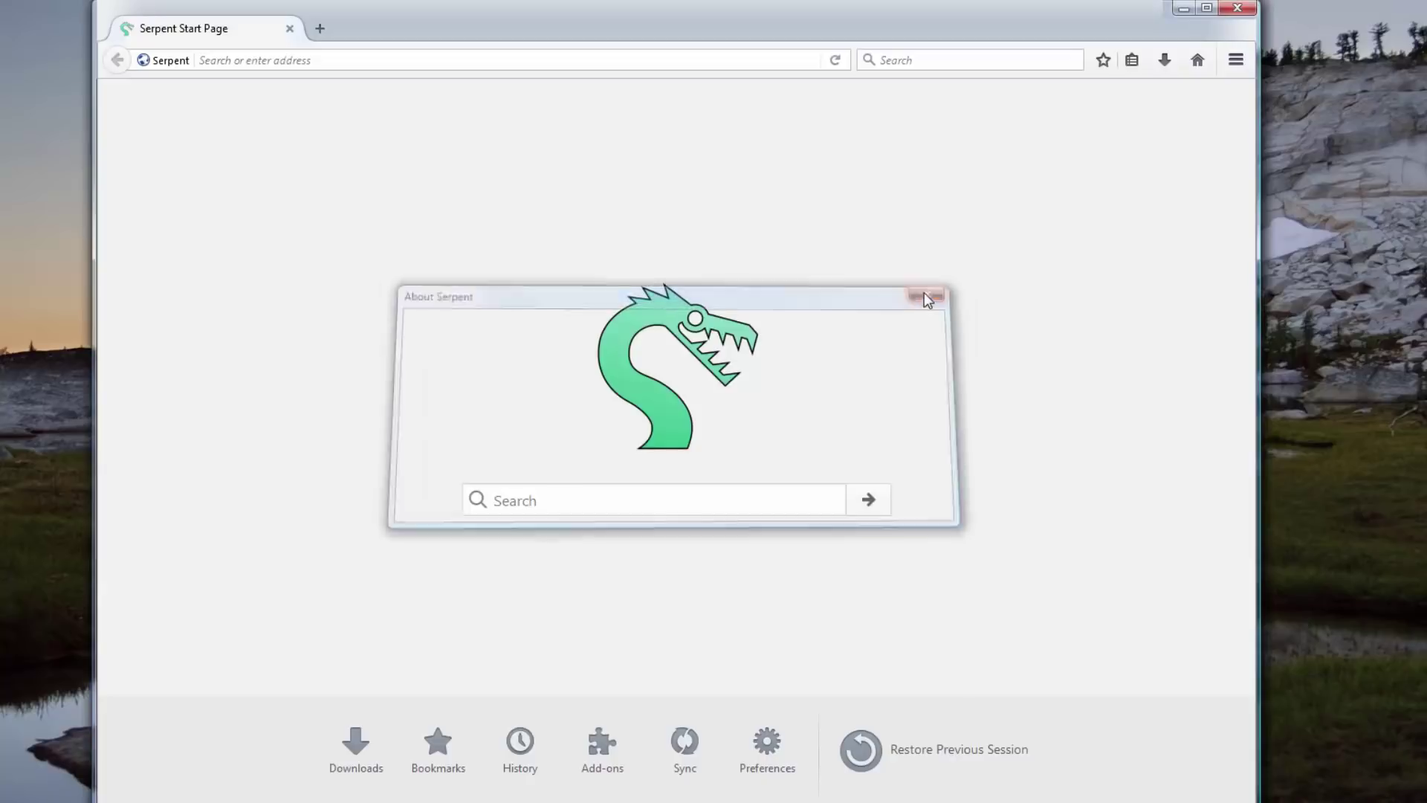
- Load youtube.com/html5 in Serpent to check its HTML5 video support, and close the browser
left_click(466, 59)
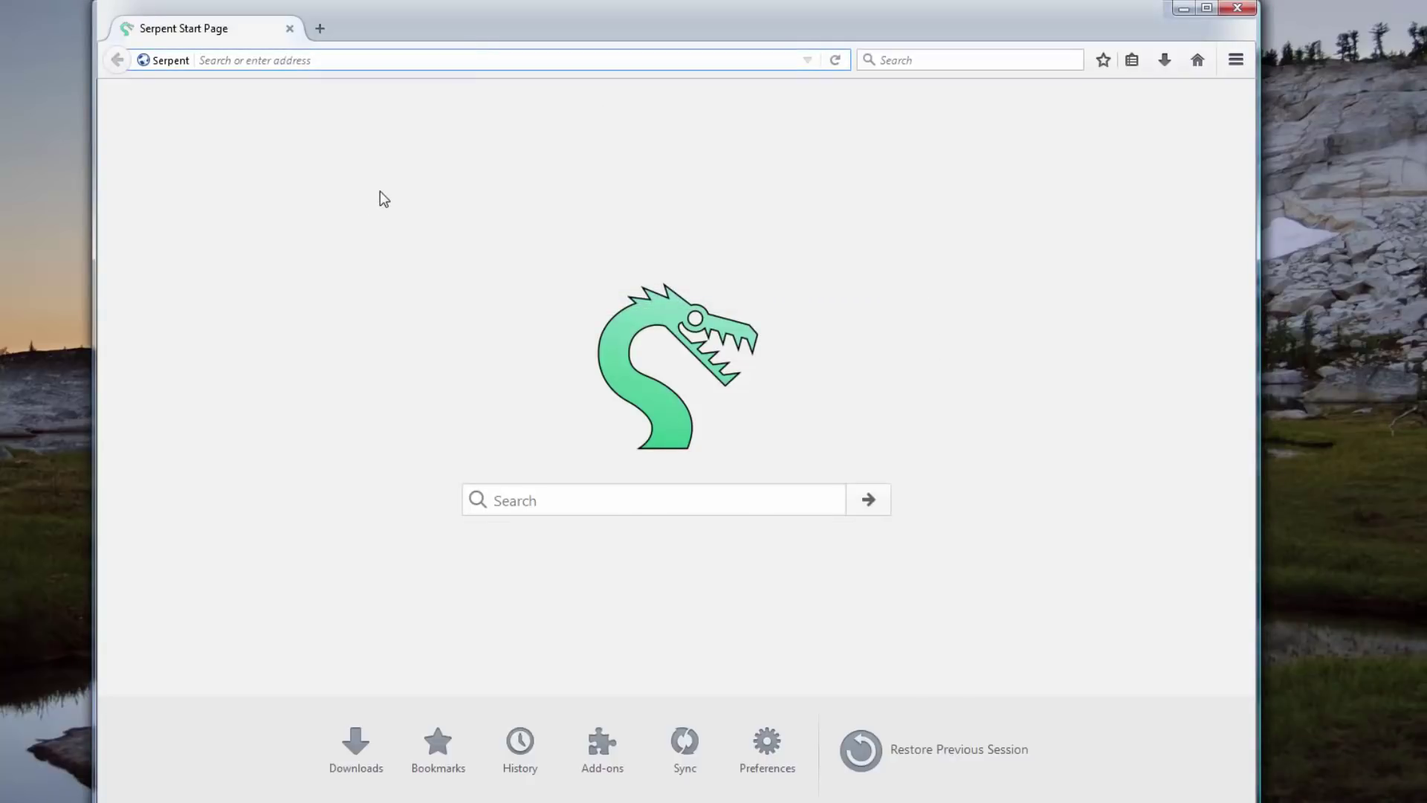
type("youtube.com/")
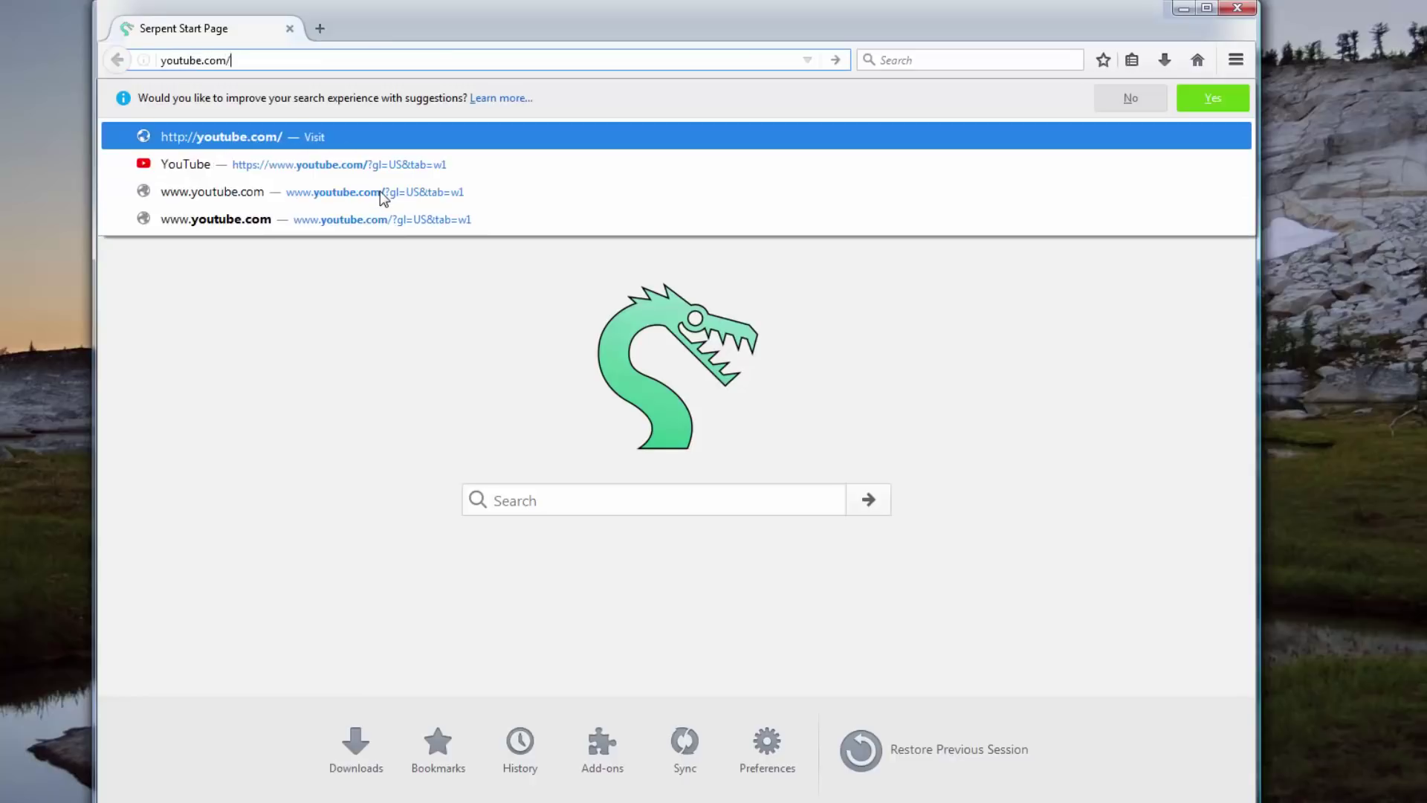
type("html5")
key("Return")
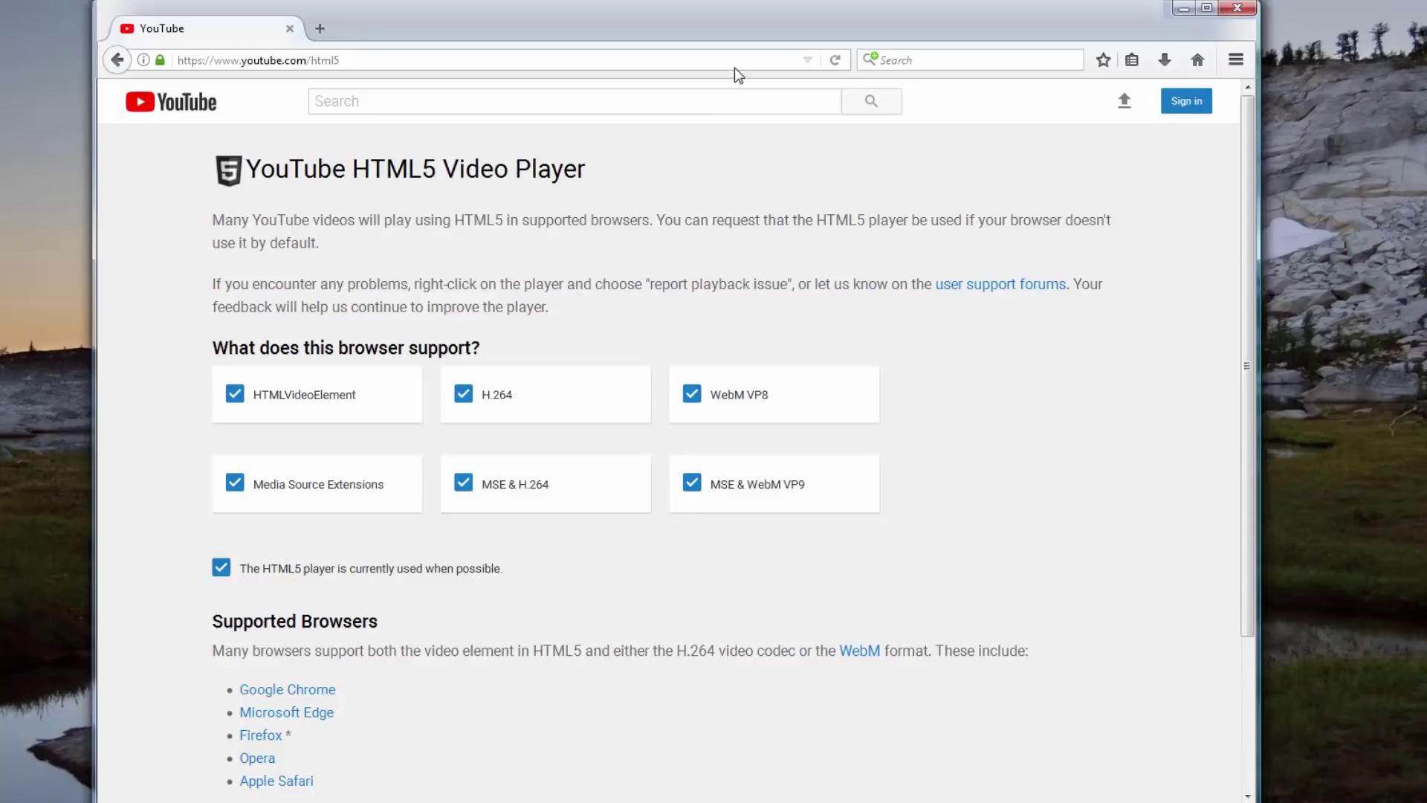
left_click_drag(965, 26, 954, 29)
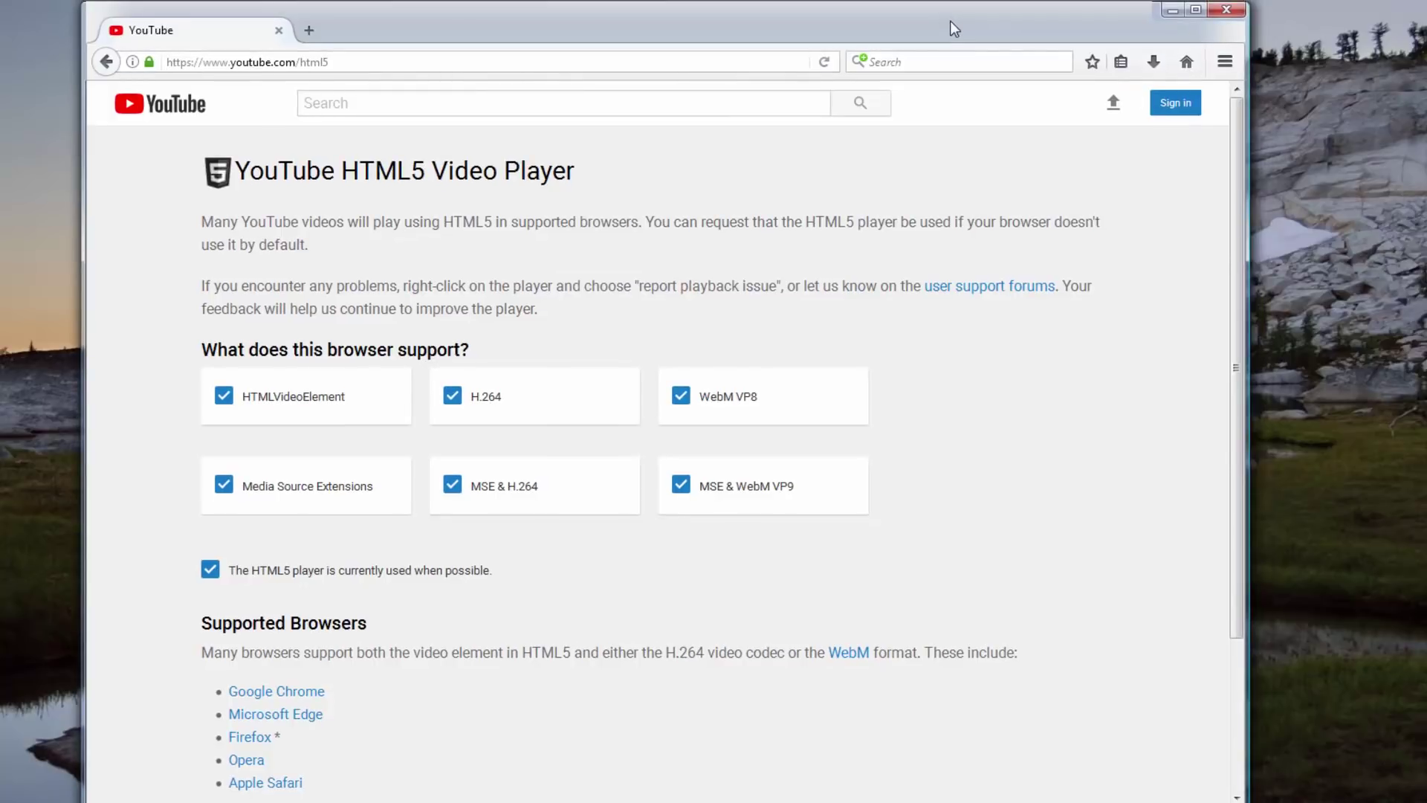
left_click(1225, 11)
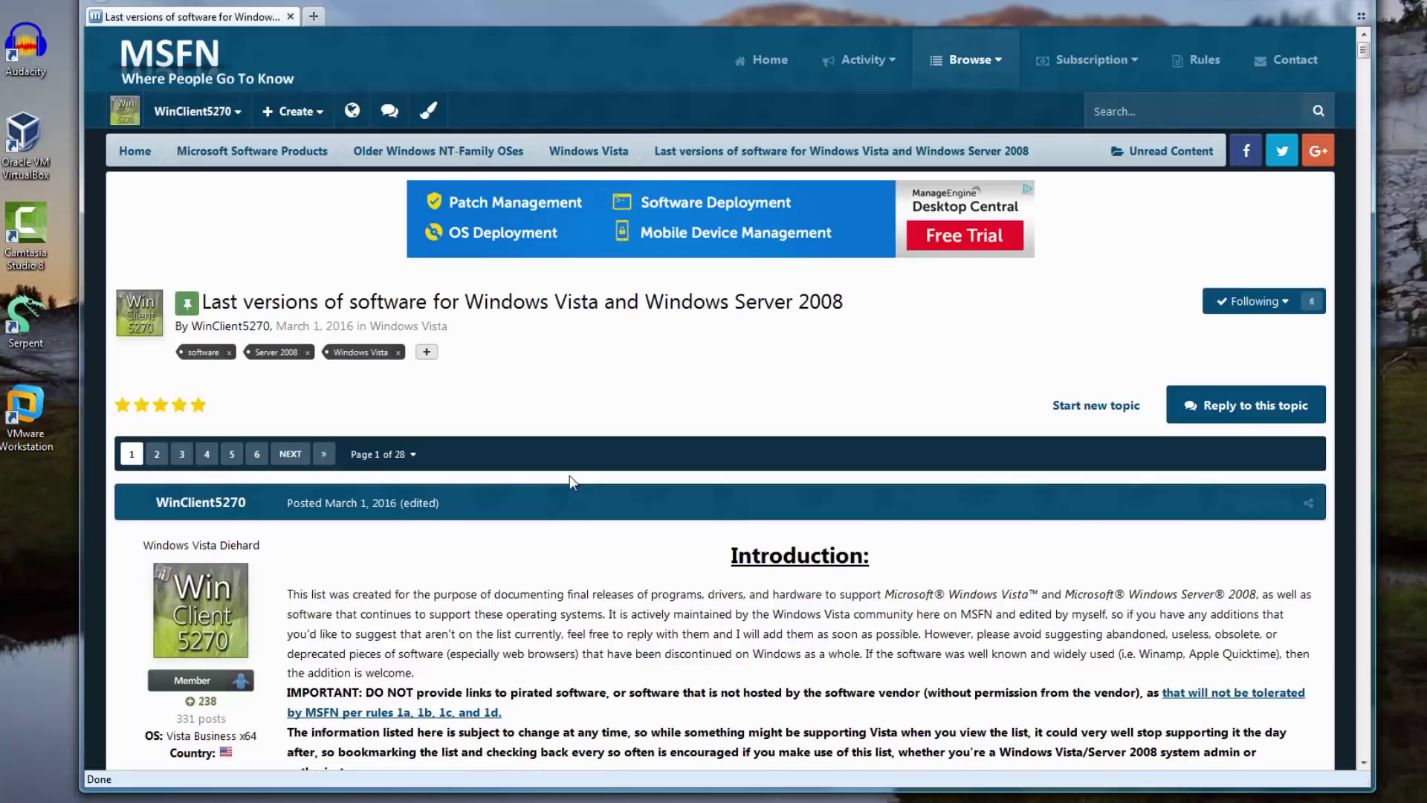
- Examine the MSFN topic on last software versions for Windows Vista, from the introduction and quick links through the web browser listings
scroll(570, 476, "down", 4)
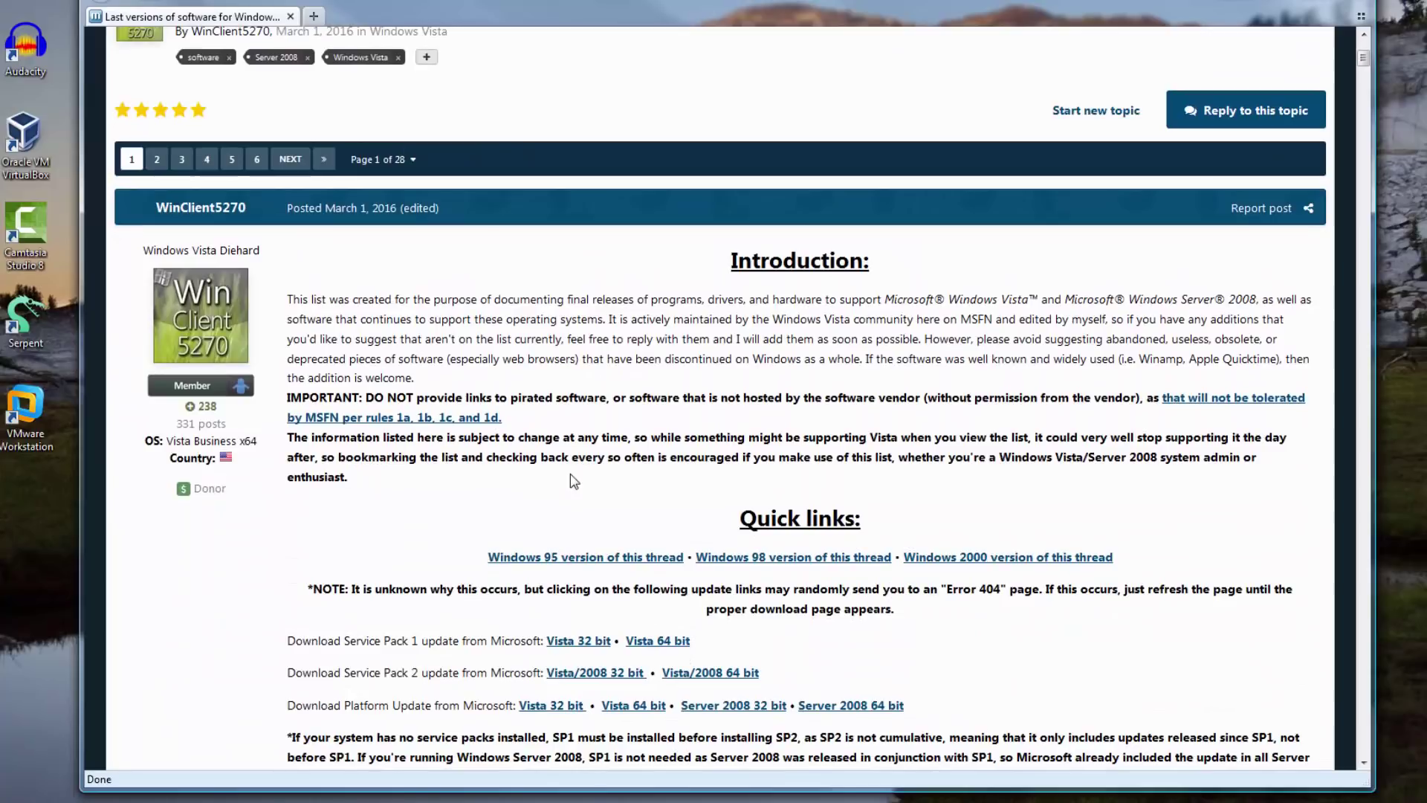
scroll(569, 474, "down", 1)
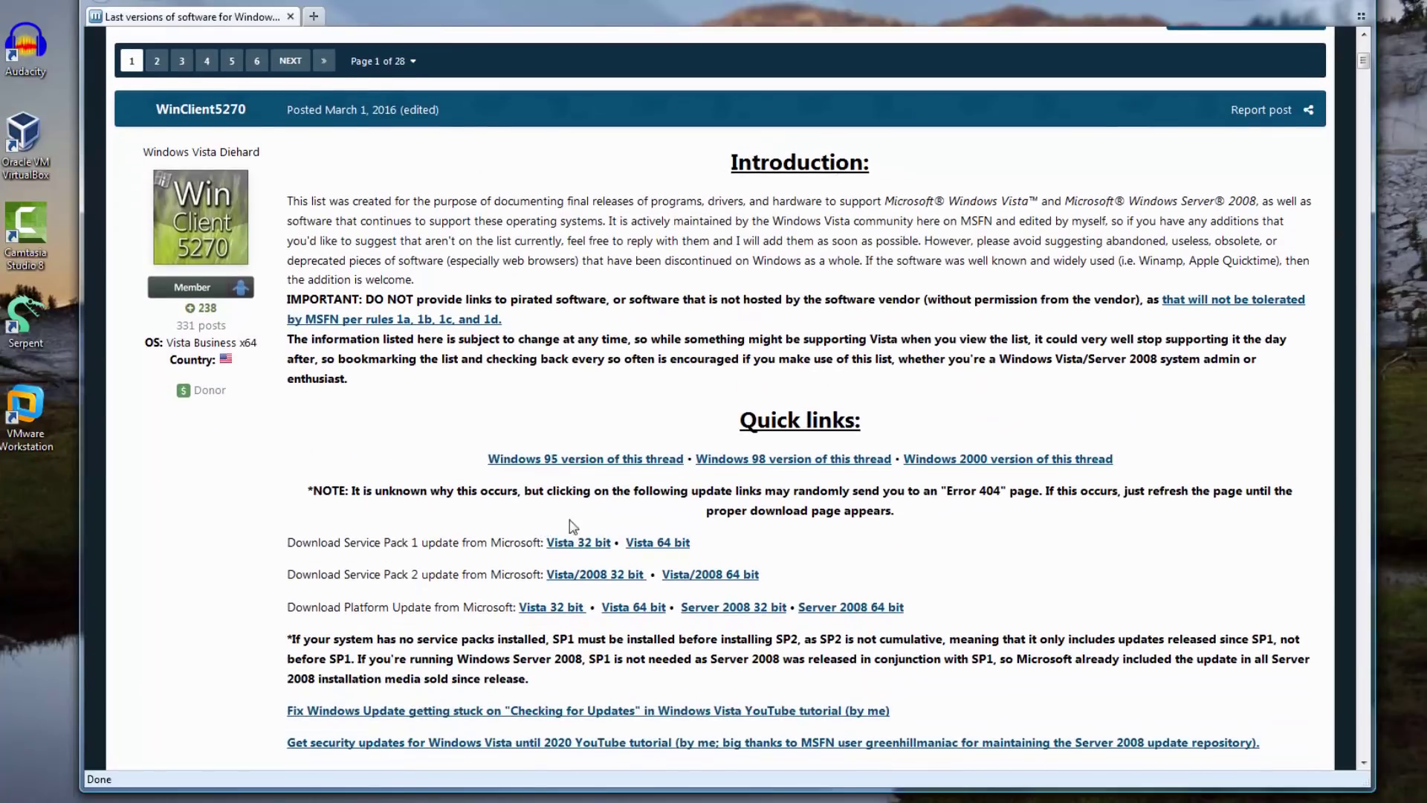
scroll(565, 490, "down", 4)
scroll(340, 541, "down", 4)
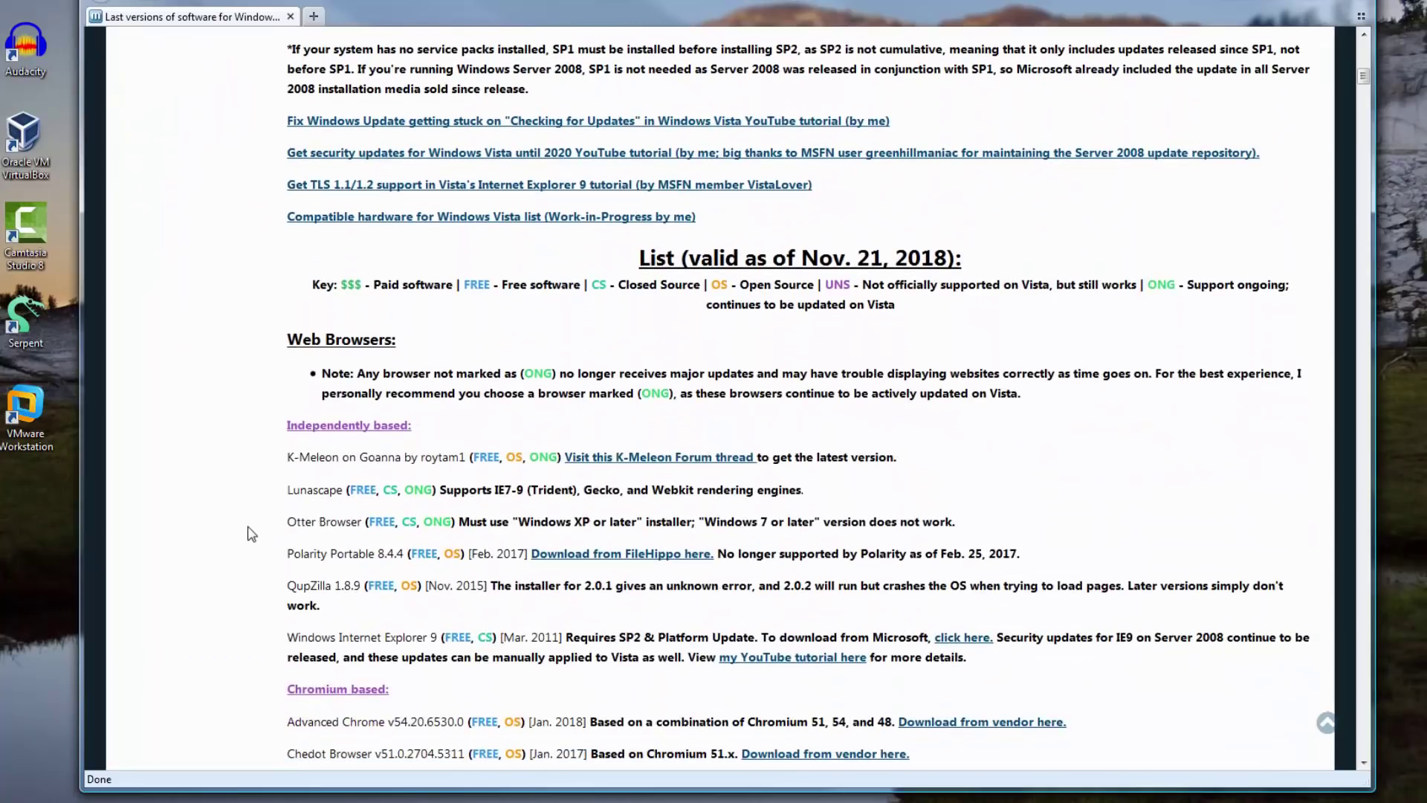
scroll(248, 535, "down", 4)
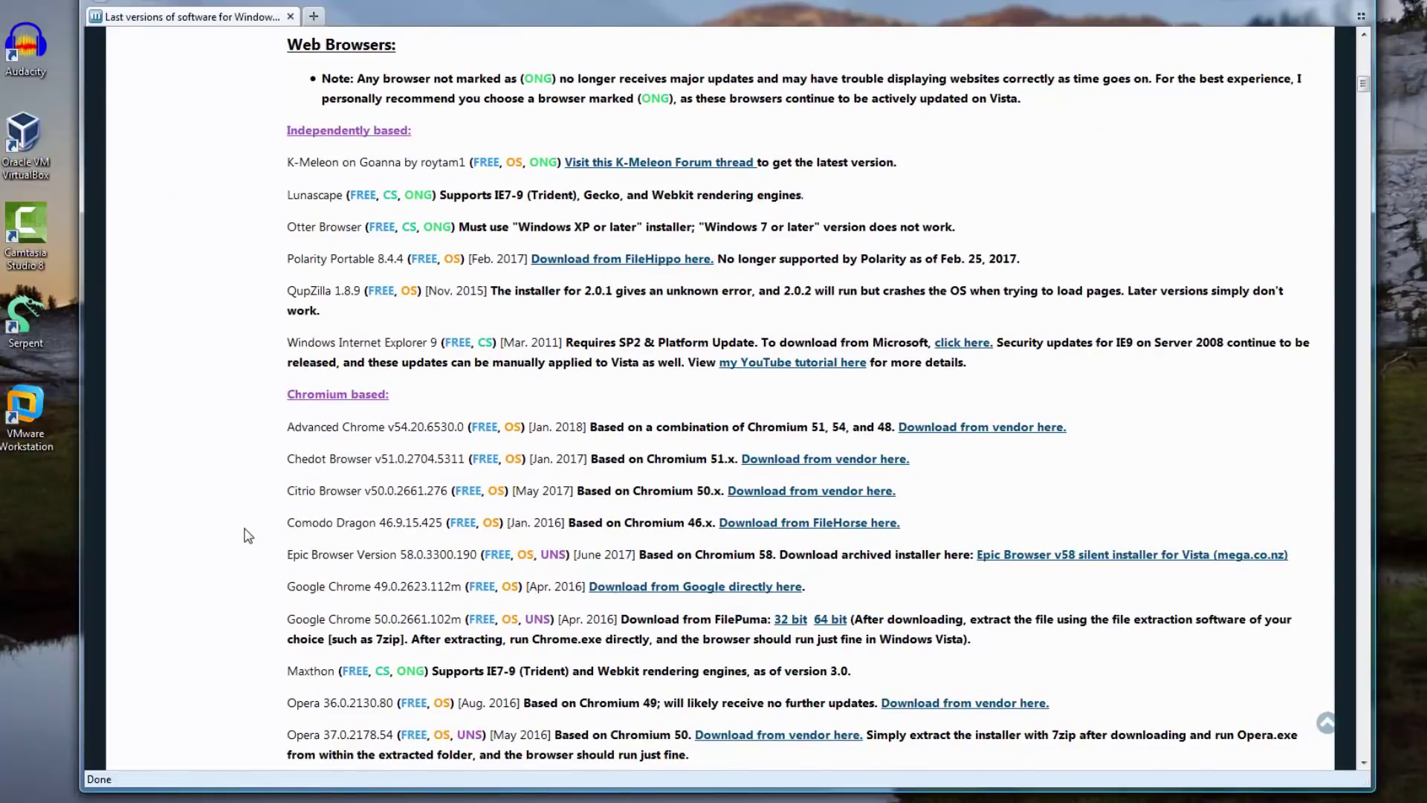
scroll(253, 526, "down", 2)
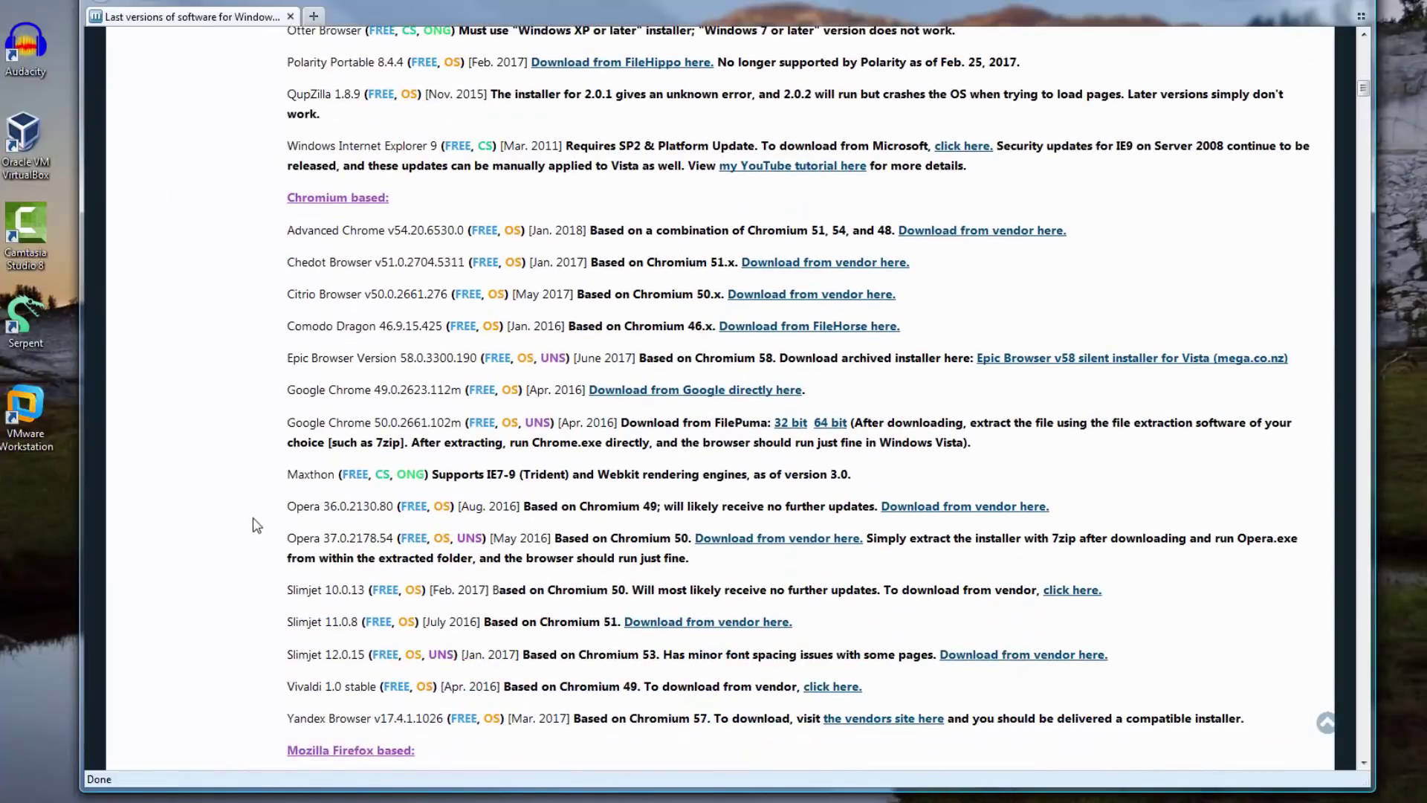
scroll(251, 520, "down", 5)
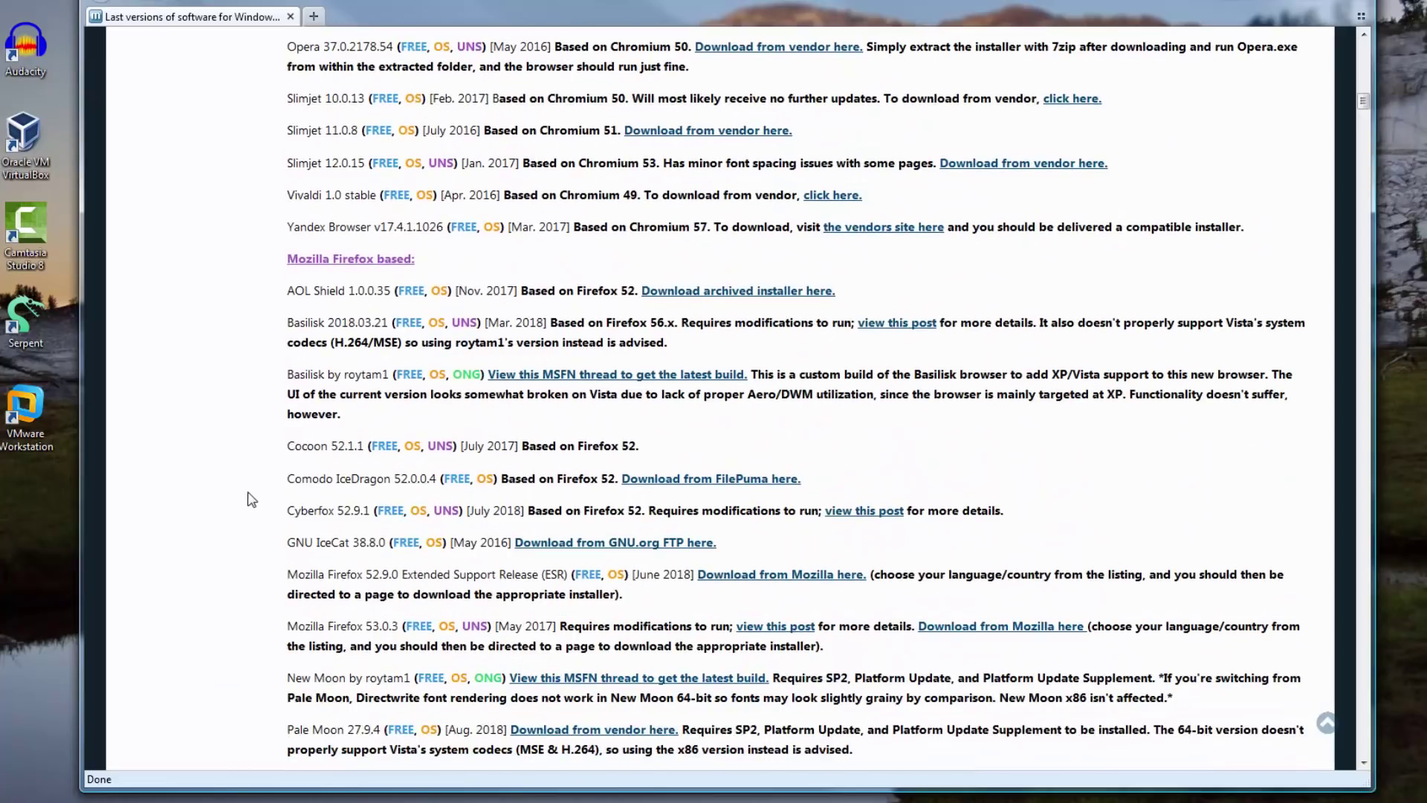
scroll(243, 135, "up", 1)
scroll(225, 181, "up", 20)
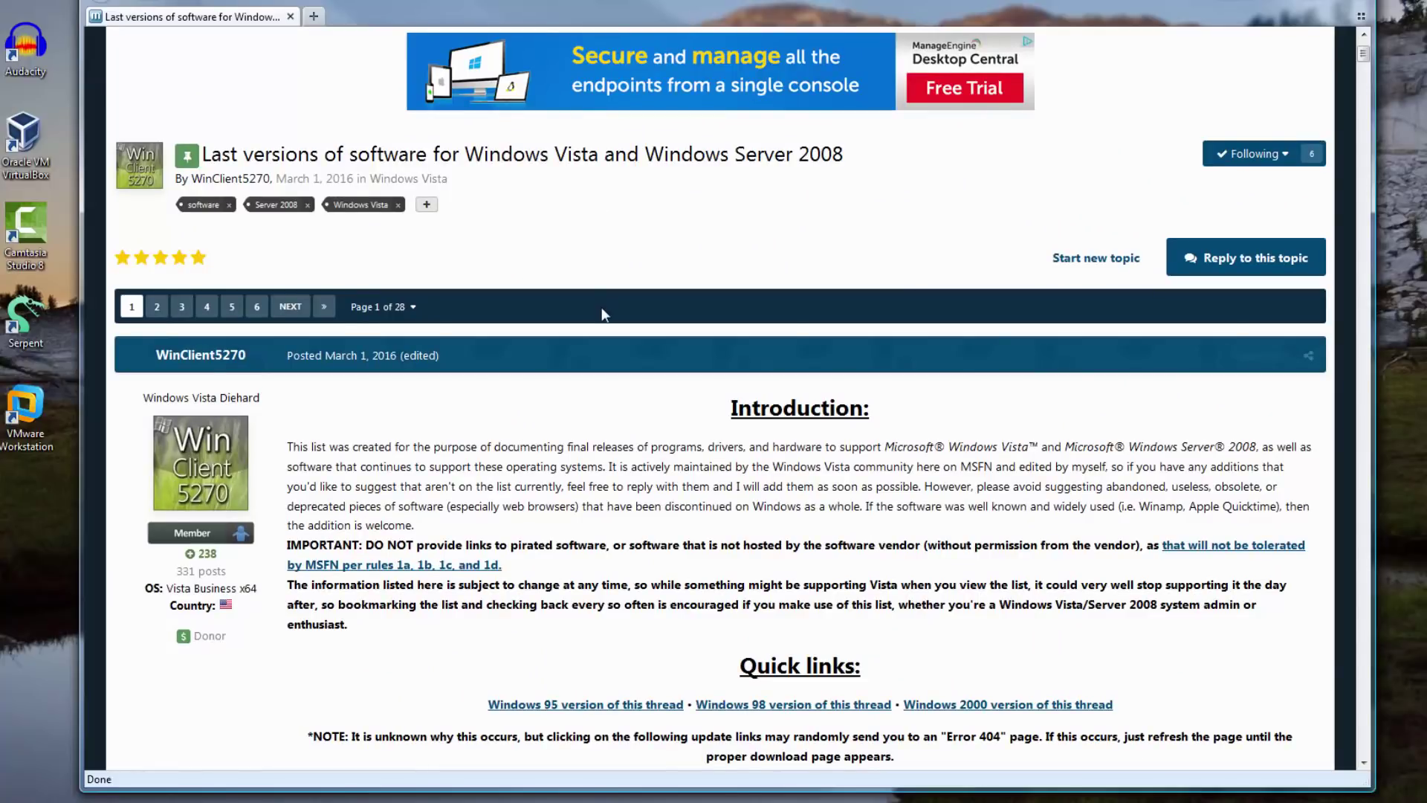
scroll(602, 316, "down", 3)
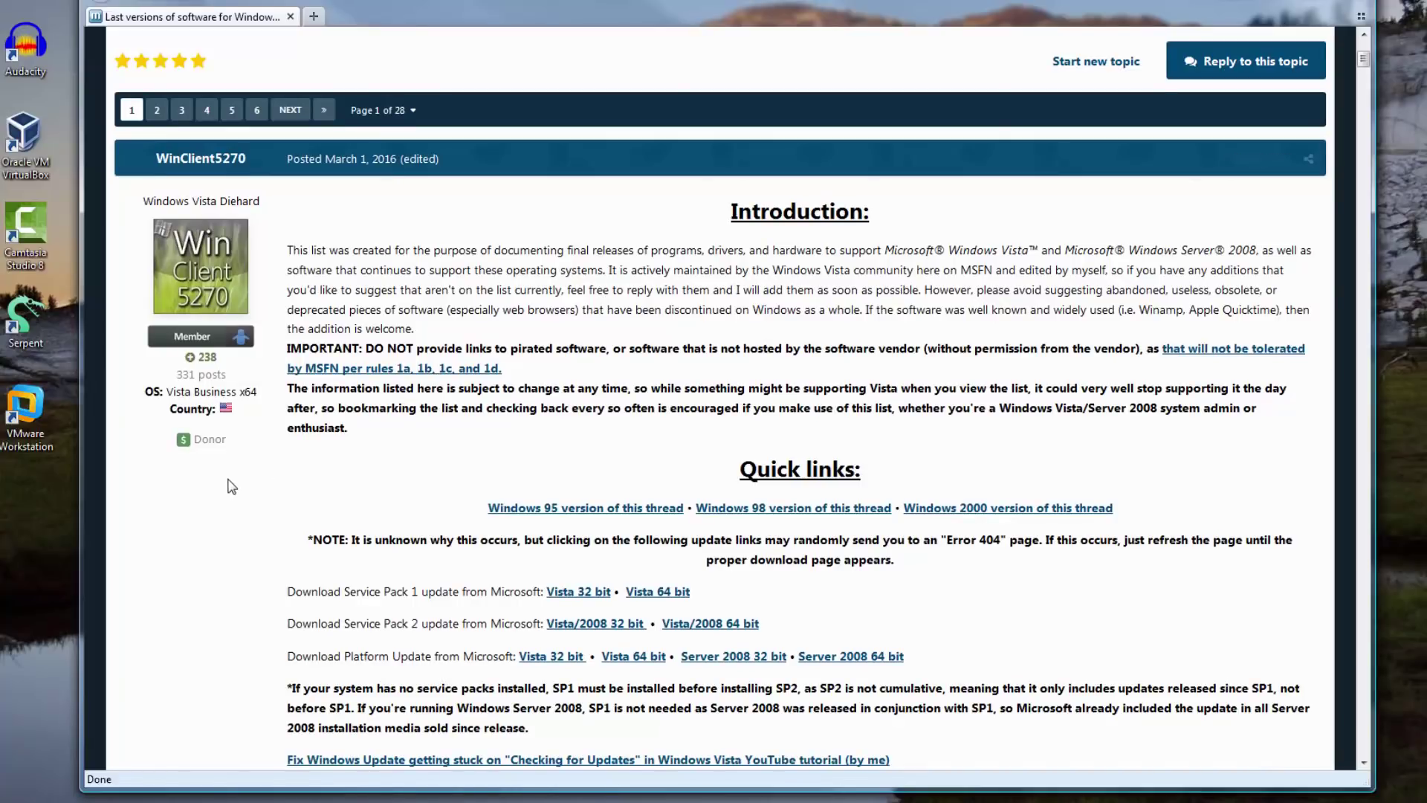
scroll(232, 487, "down", 12)
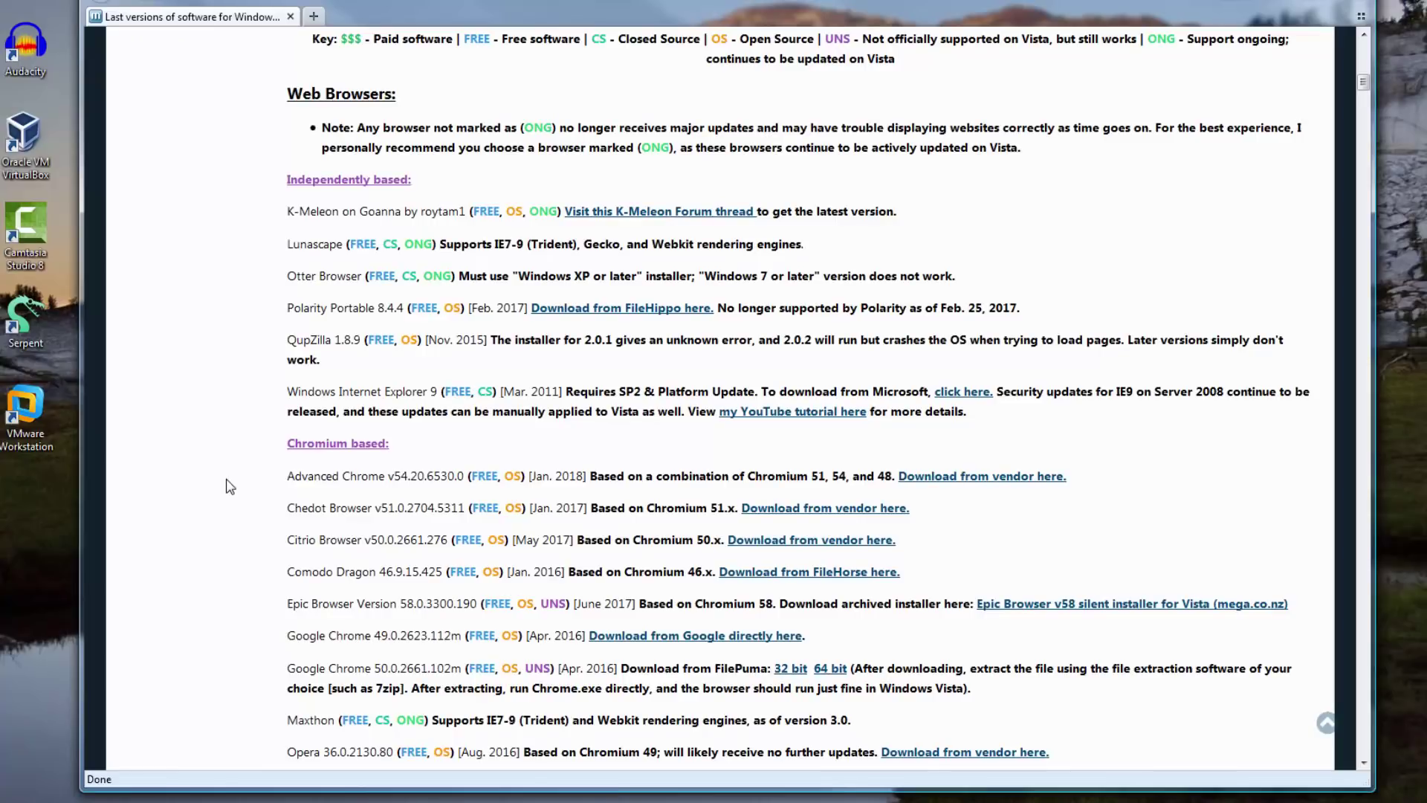
scroll(229, 485, "down", 3)
scroll(225, 484, "up", 4)
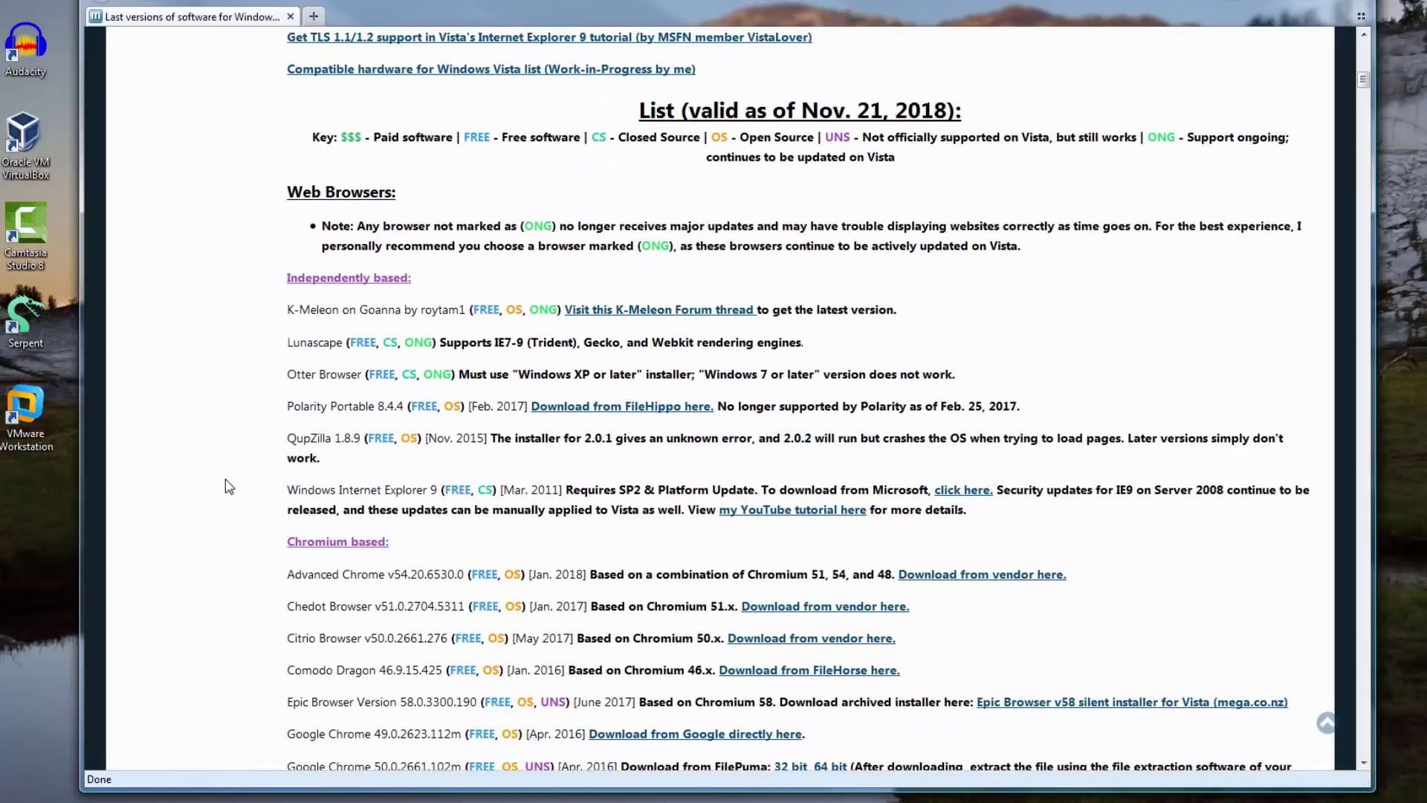
scroll(225, 484, "down", 1)
scroll(225, 478, "down", 5)
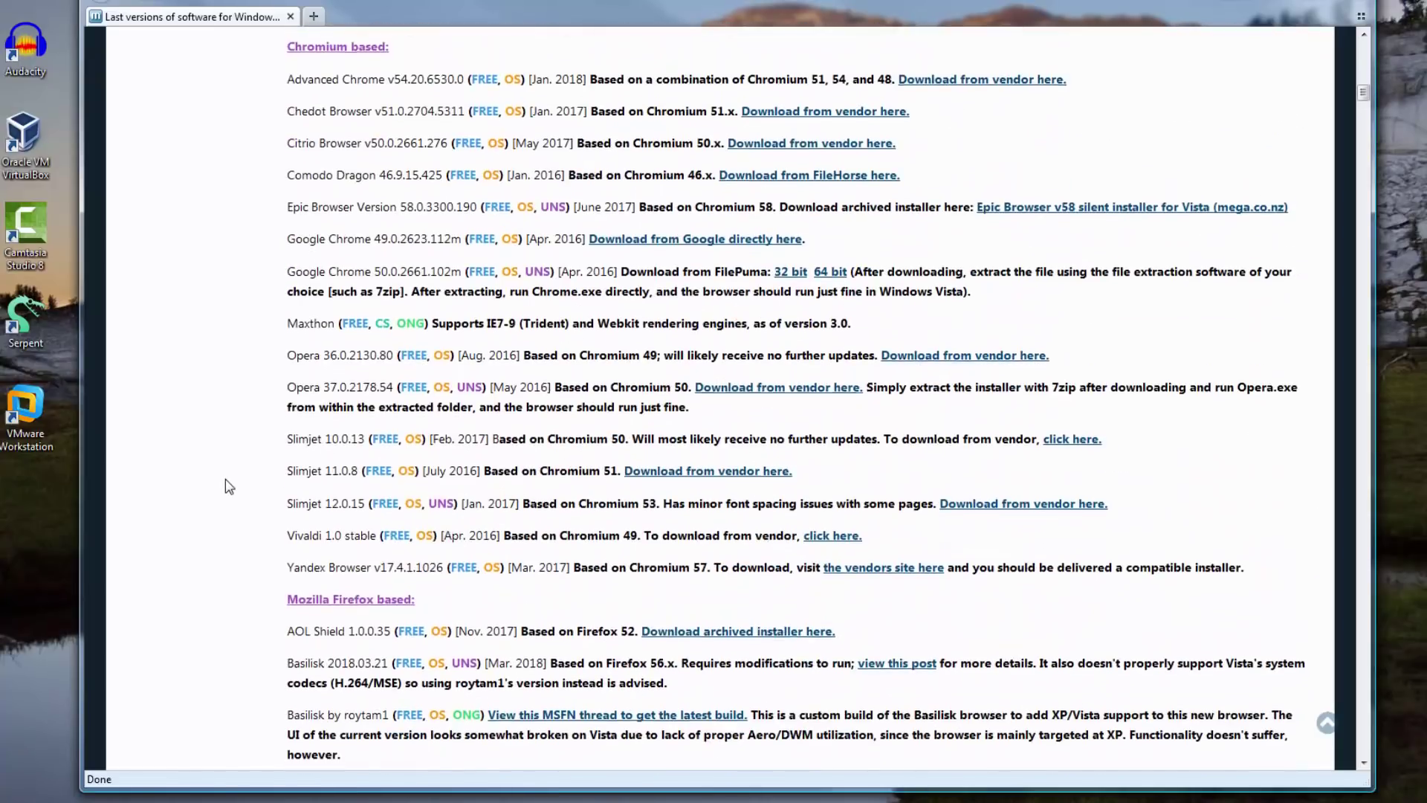
- Review the Chromium-based and Mozilla Firefox-based browser listings, and open the MSFN thread for the latest New Moon build
scroll(225, 478, "down", 2)
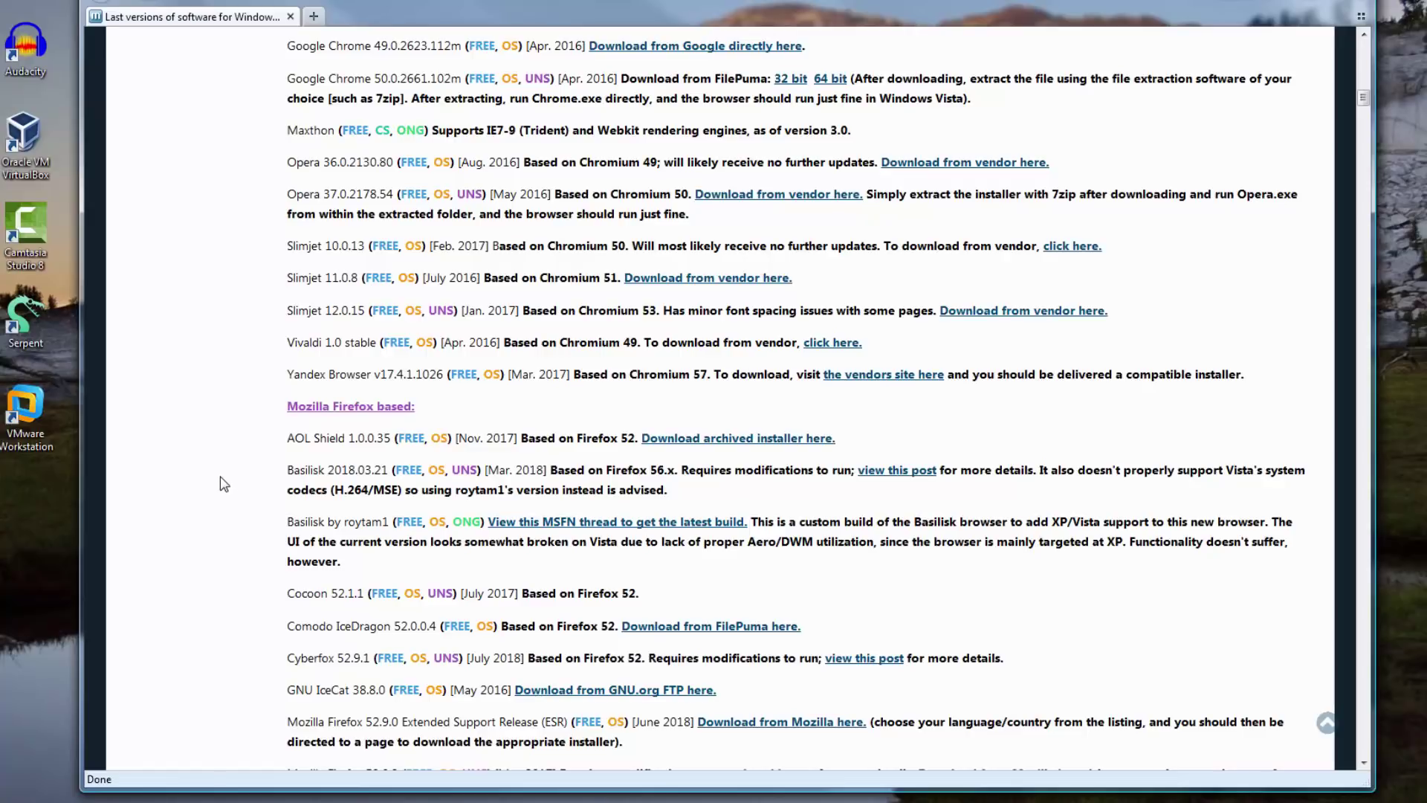
scroll(224, 483, "down", 5)
scroll(224, 484, "up", 4)
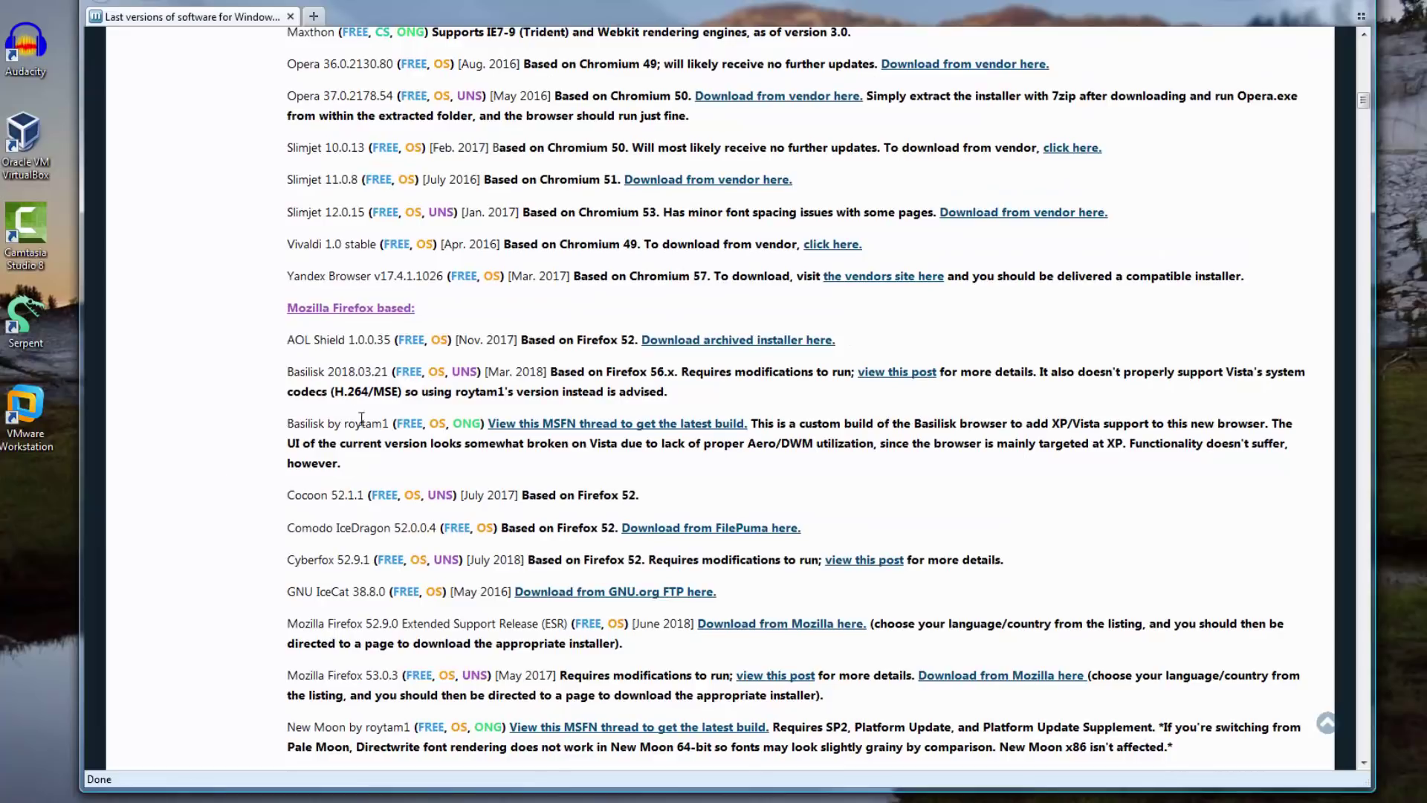
scroll(252, 456, "down", 3)
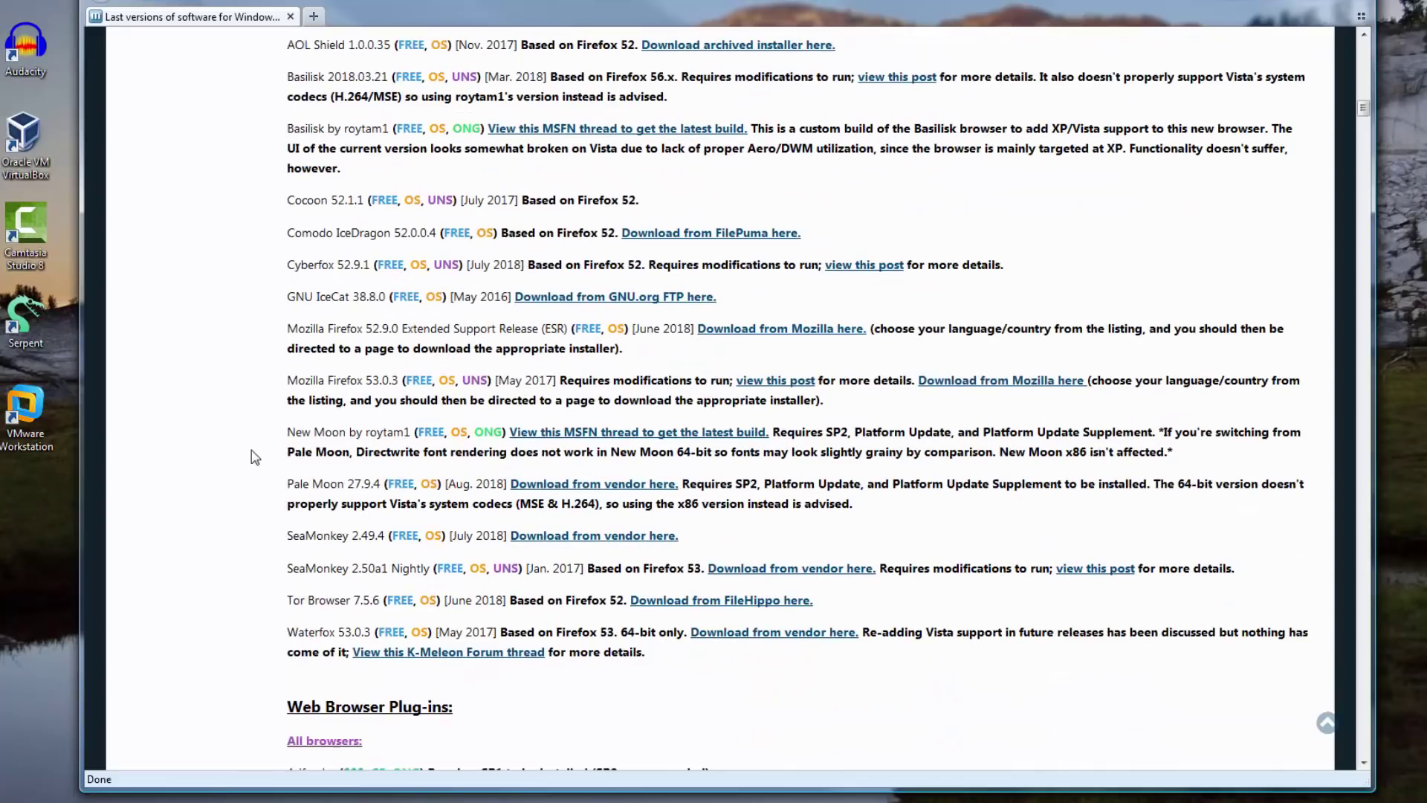
scroll(279, 448, "up", 4)
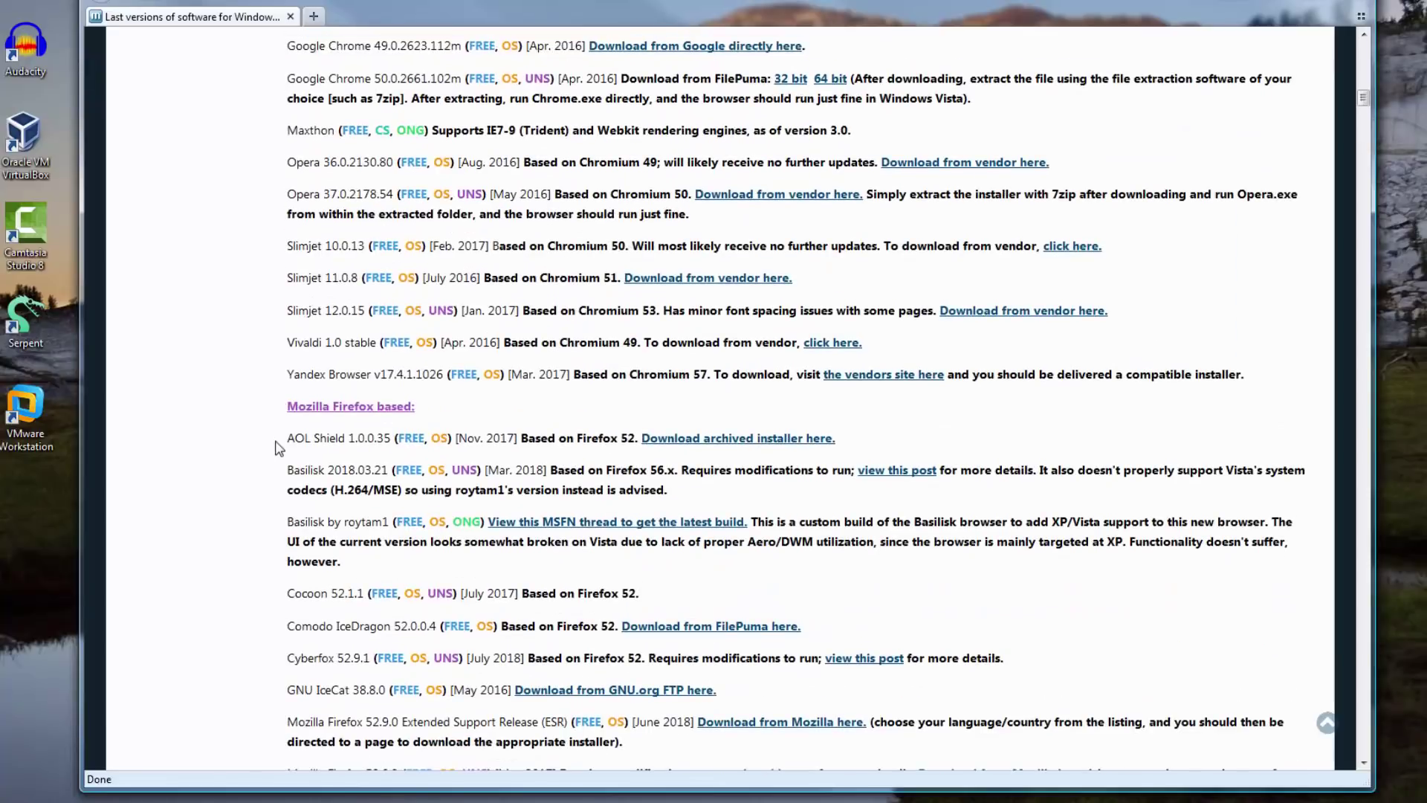
scroll(279, 448, "down", 3)
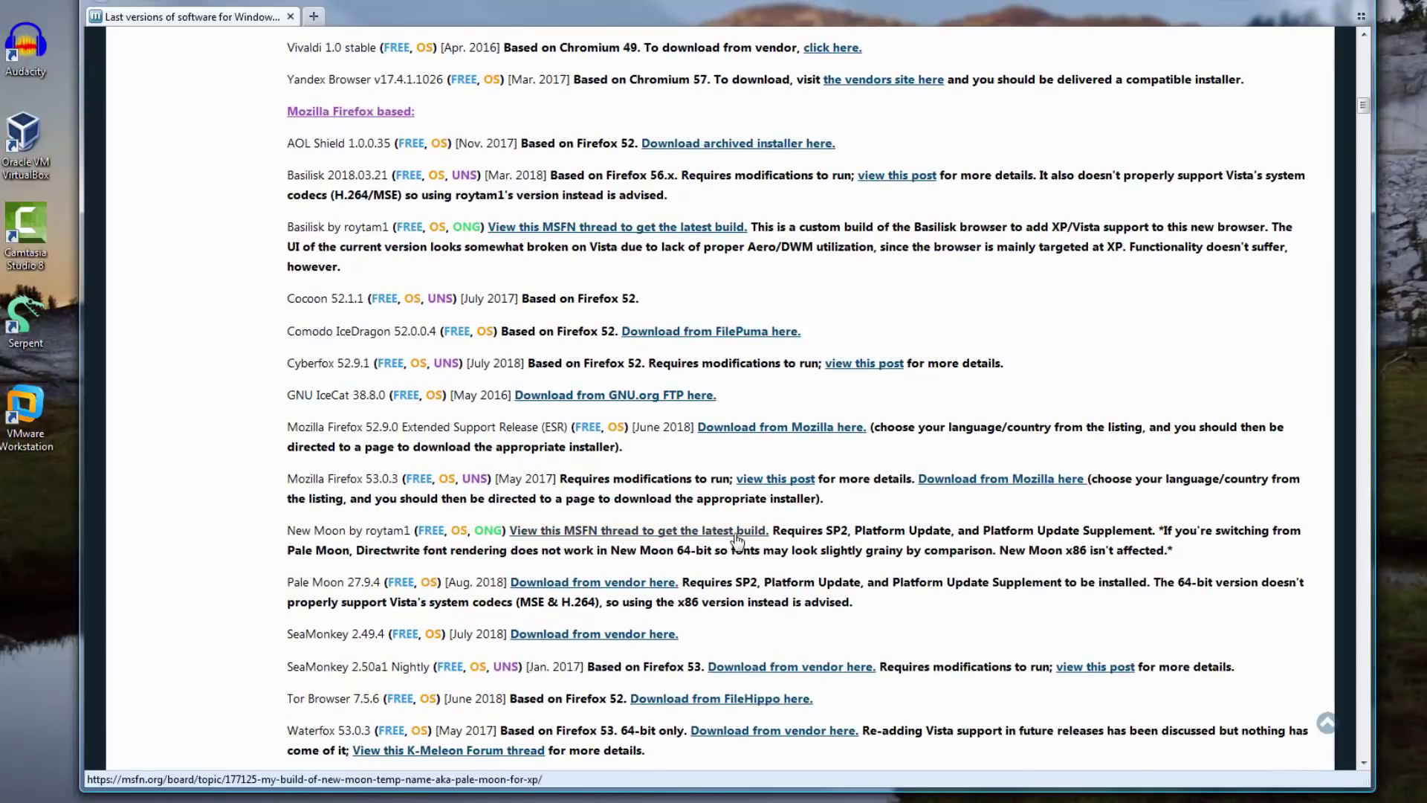
left_click(645, 540)
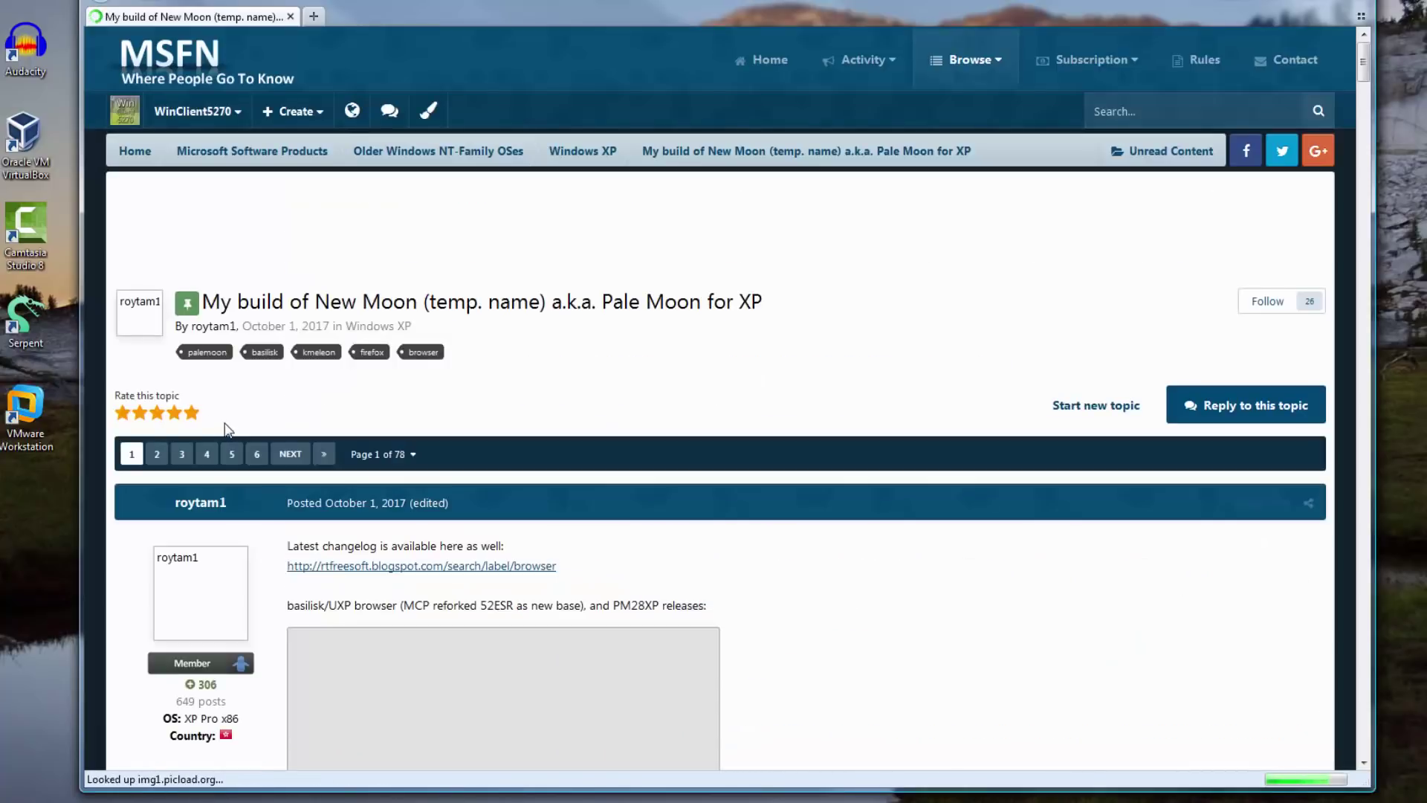
- Open the November 16 reply announcing the new basilisk/UXP build in a separate tab, view its download links, and close the browser with all tabs
scroll(576, 386, "down", 2)
scroll(572, 382, "down", 3)
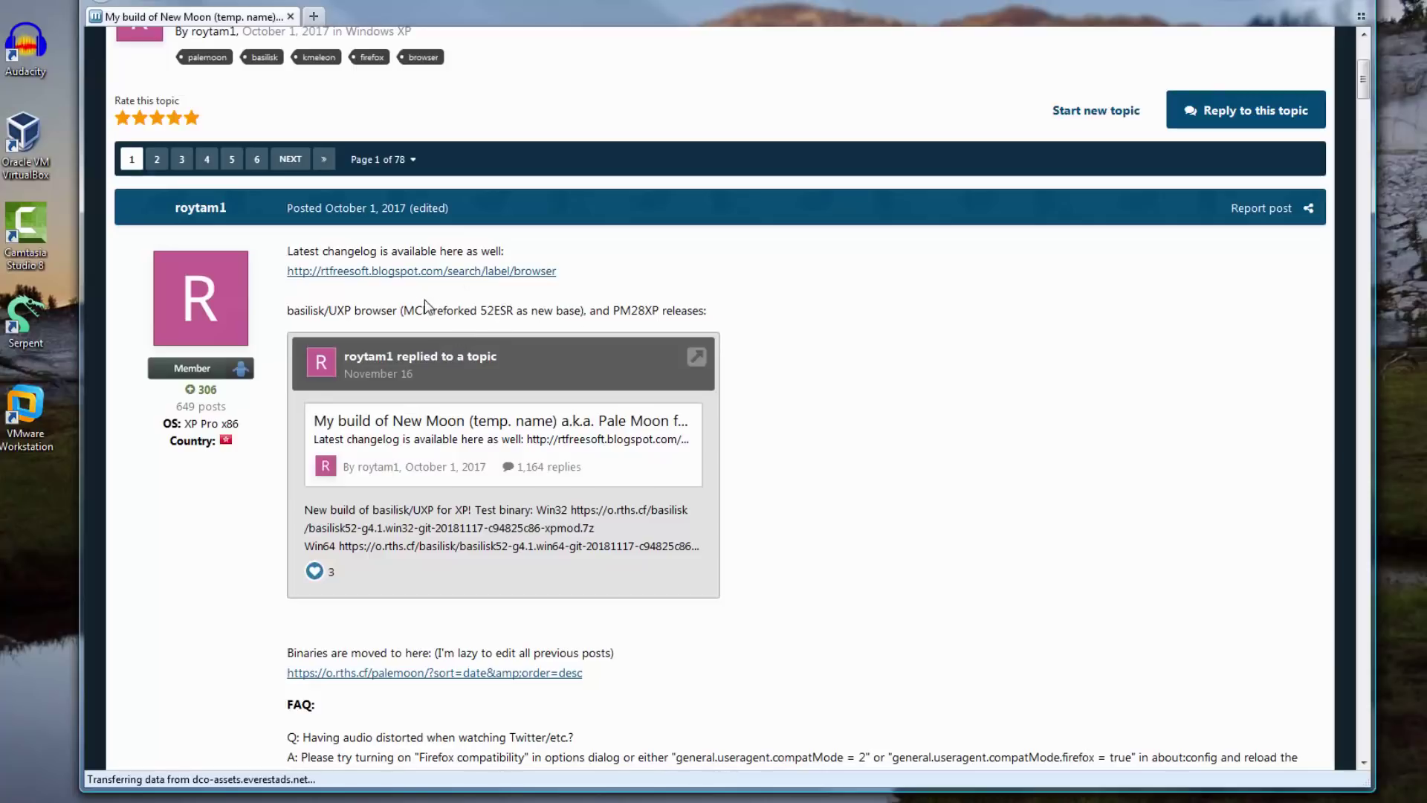
left_click(419, 362)
left_click(189, 16)
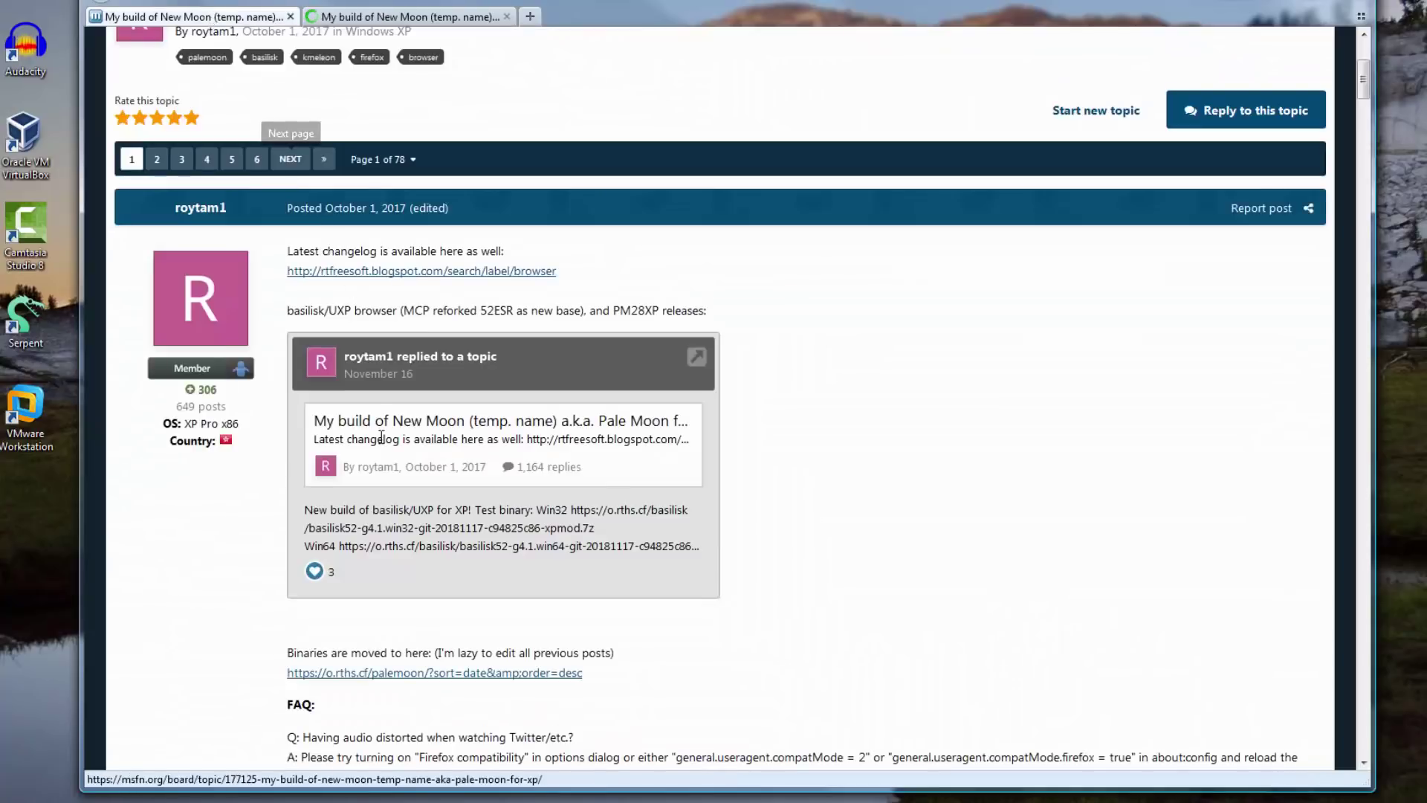
left_click(414, 362)
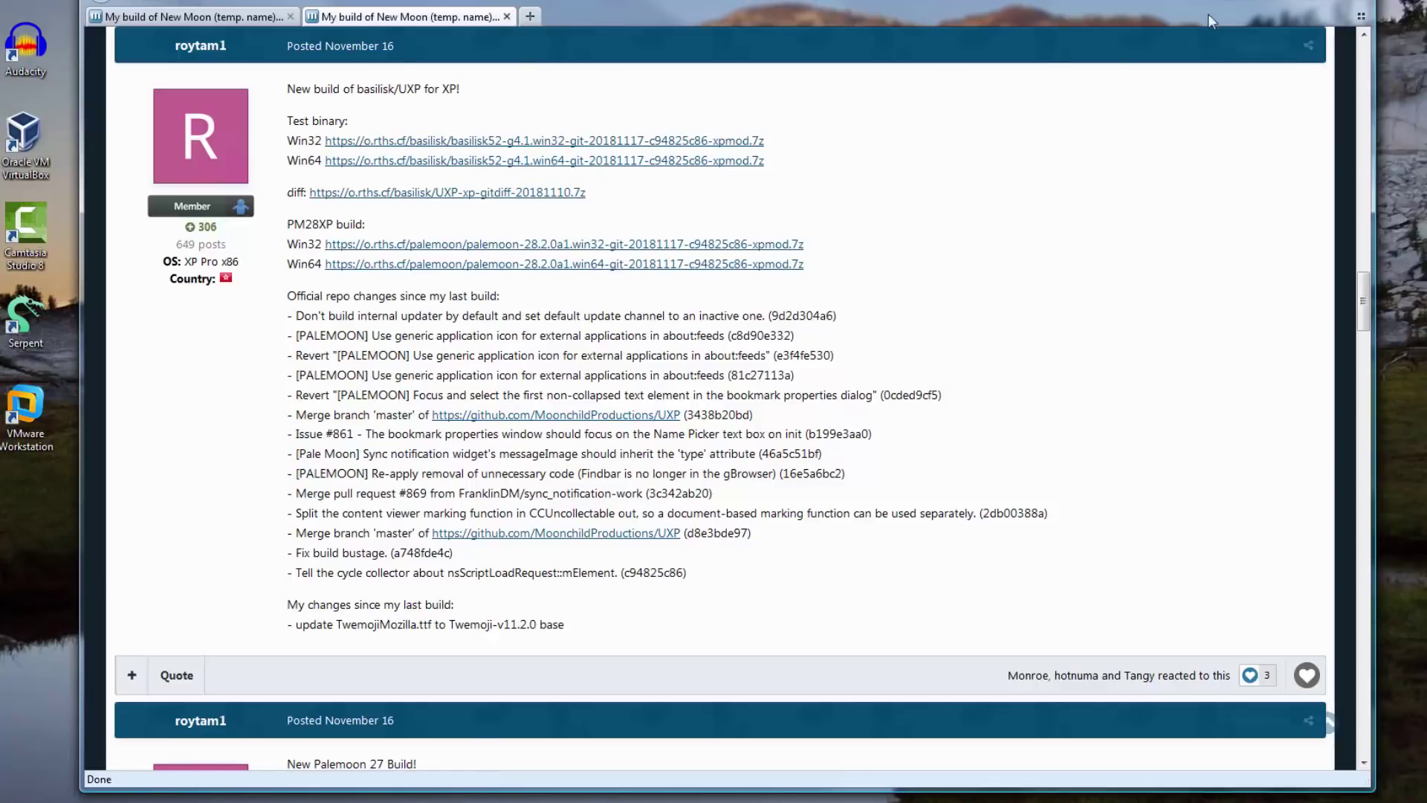
key("alt+F4")
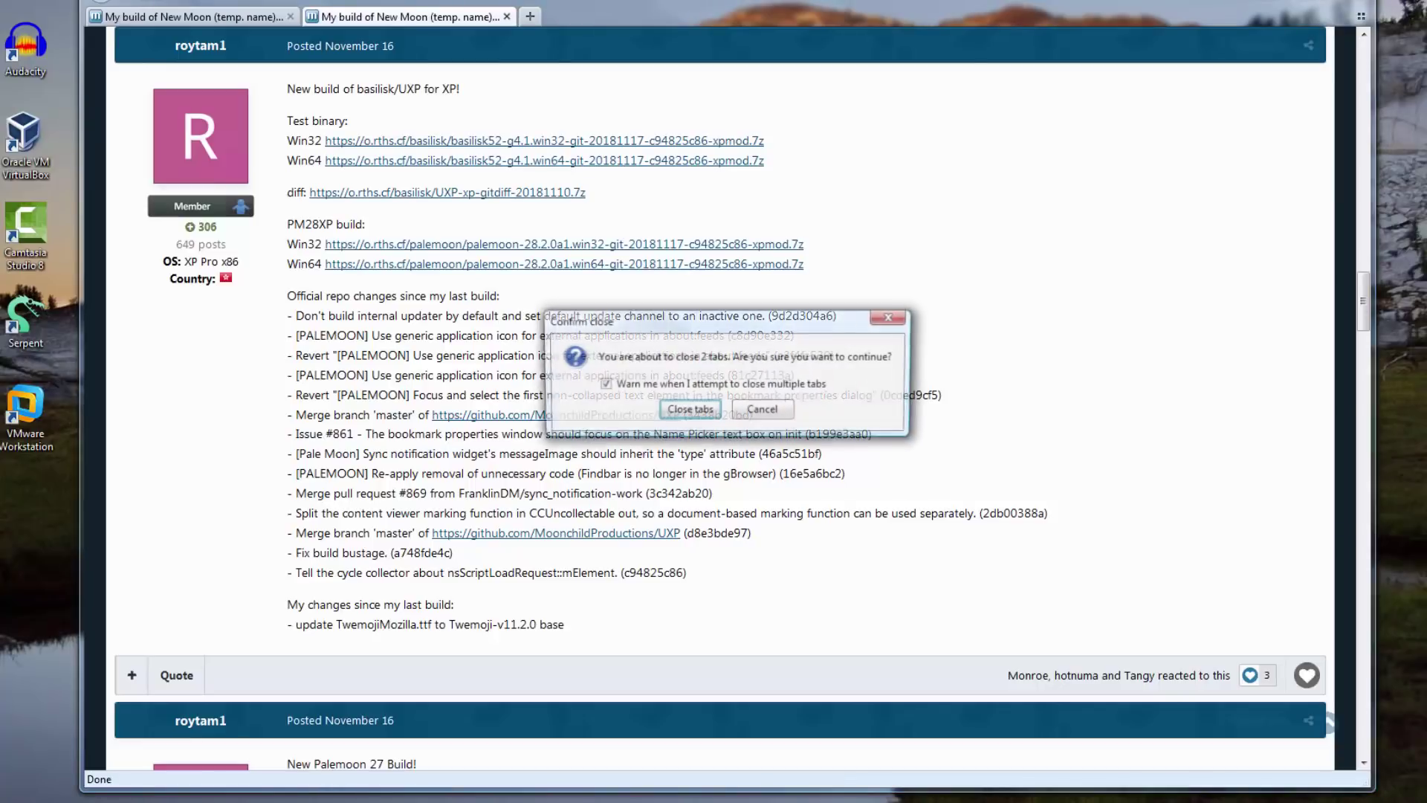
left_click(696, 407)
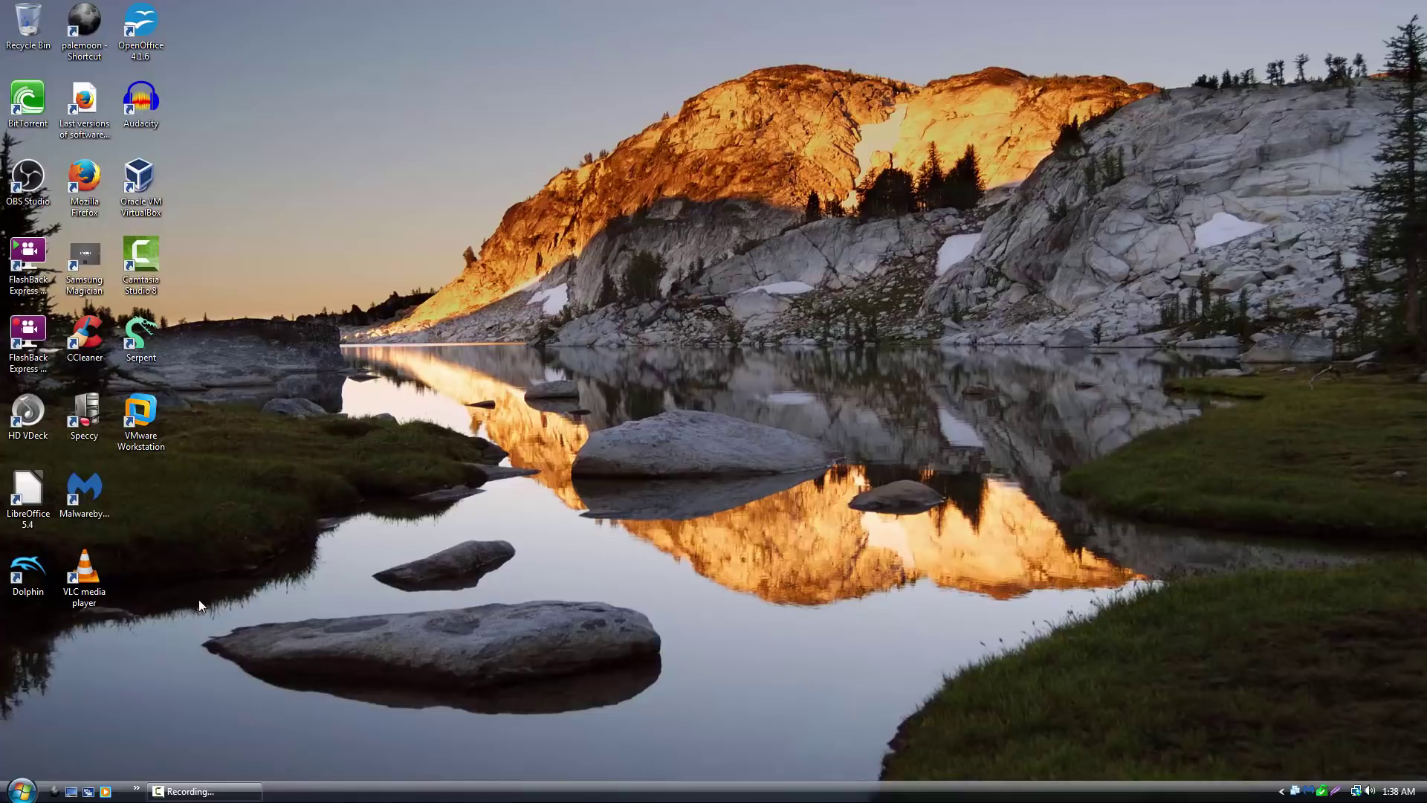
left_click(20, 790)
left_click(71, 732)
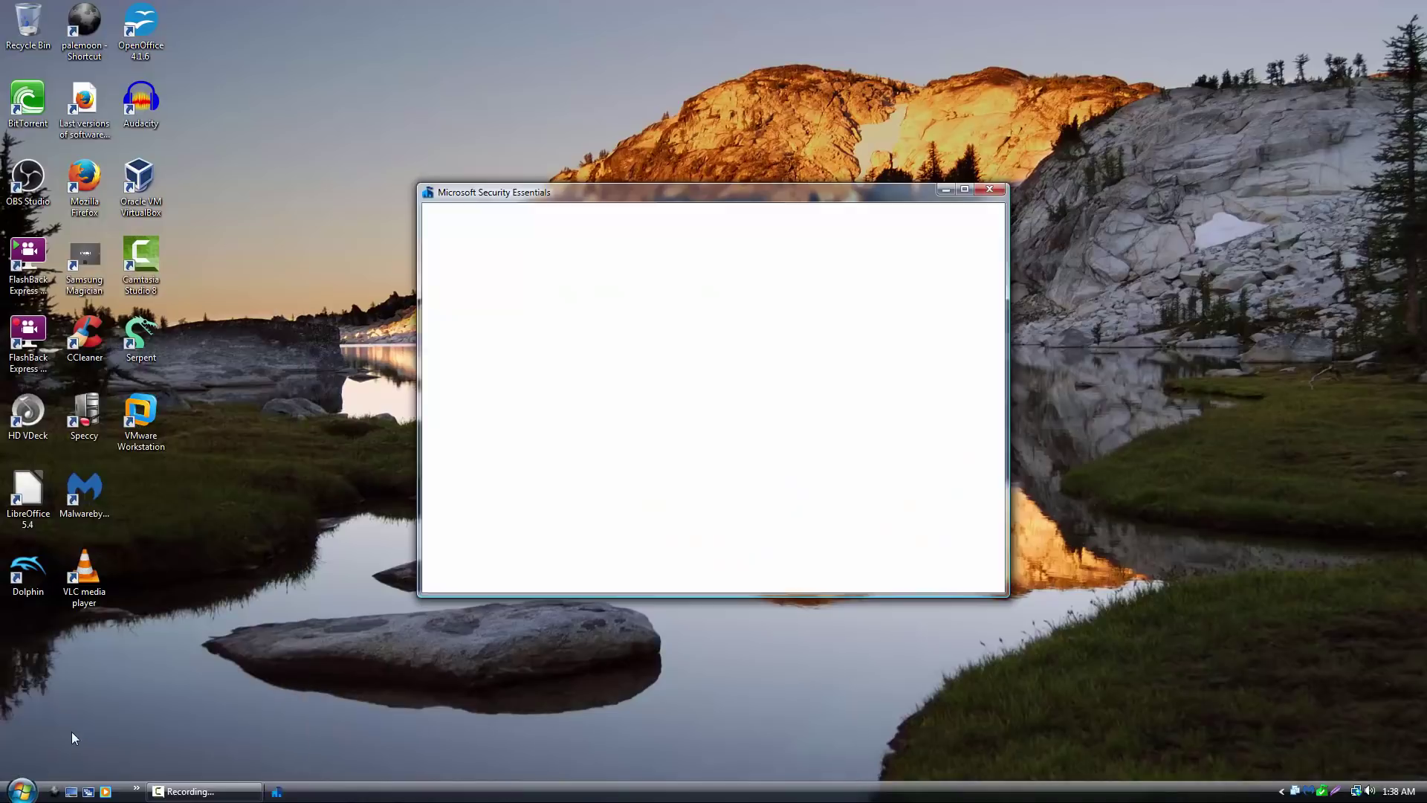
left_click(989, 188)
- Start LibreOffice Writer from the LibreOffice 5.4 program group
left_click(20, 791)
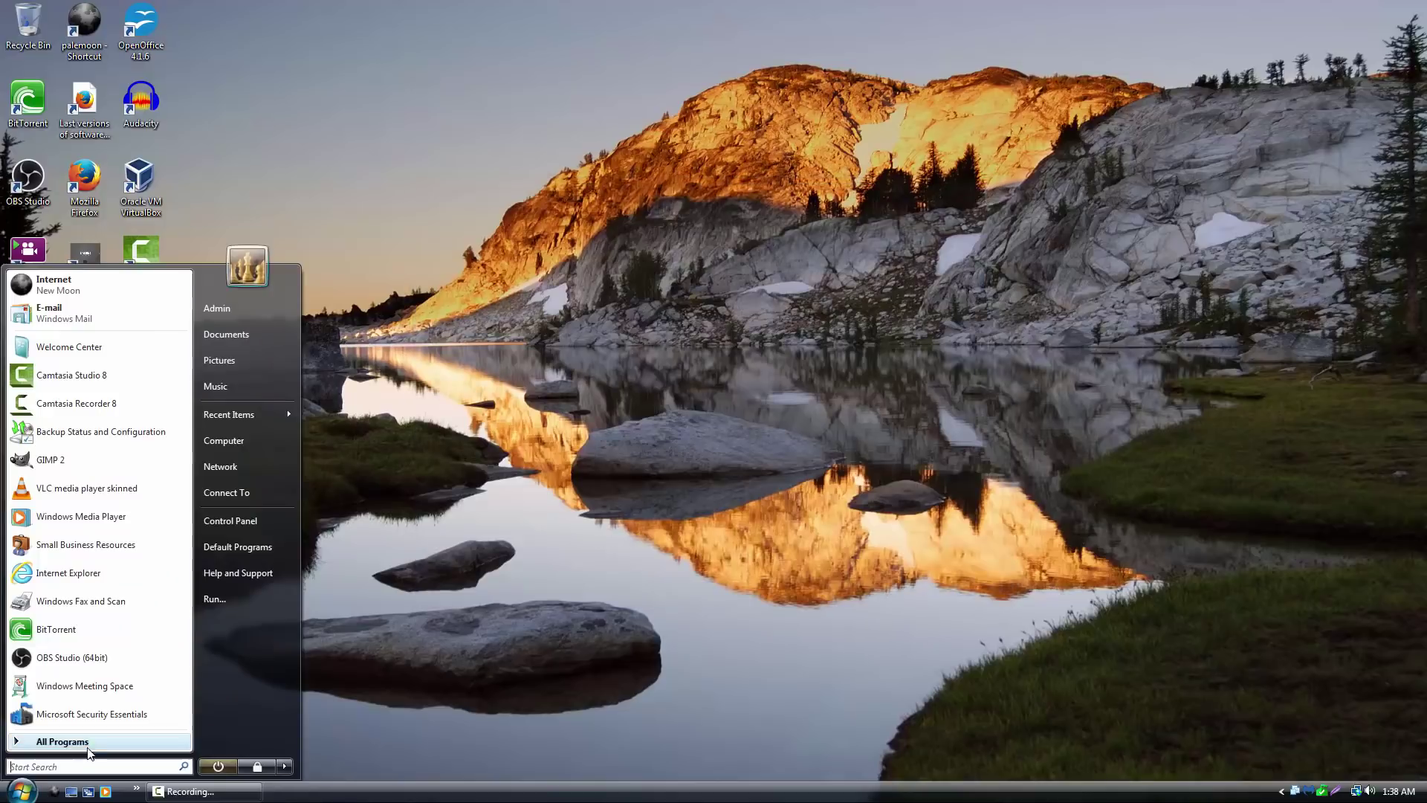
left_click(88, 744)
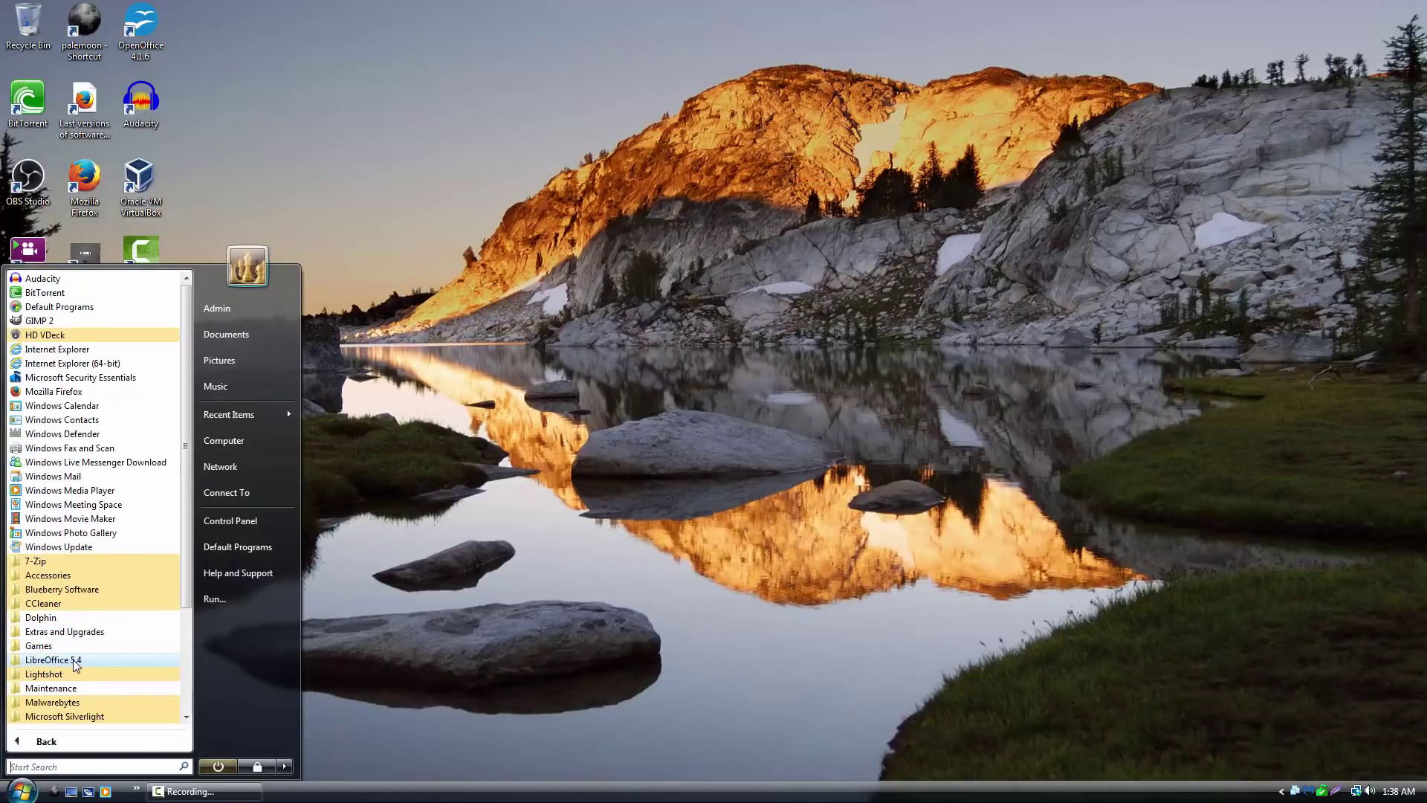
left_click(74, 660)
left_click(67, 713)
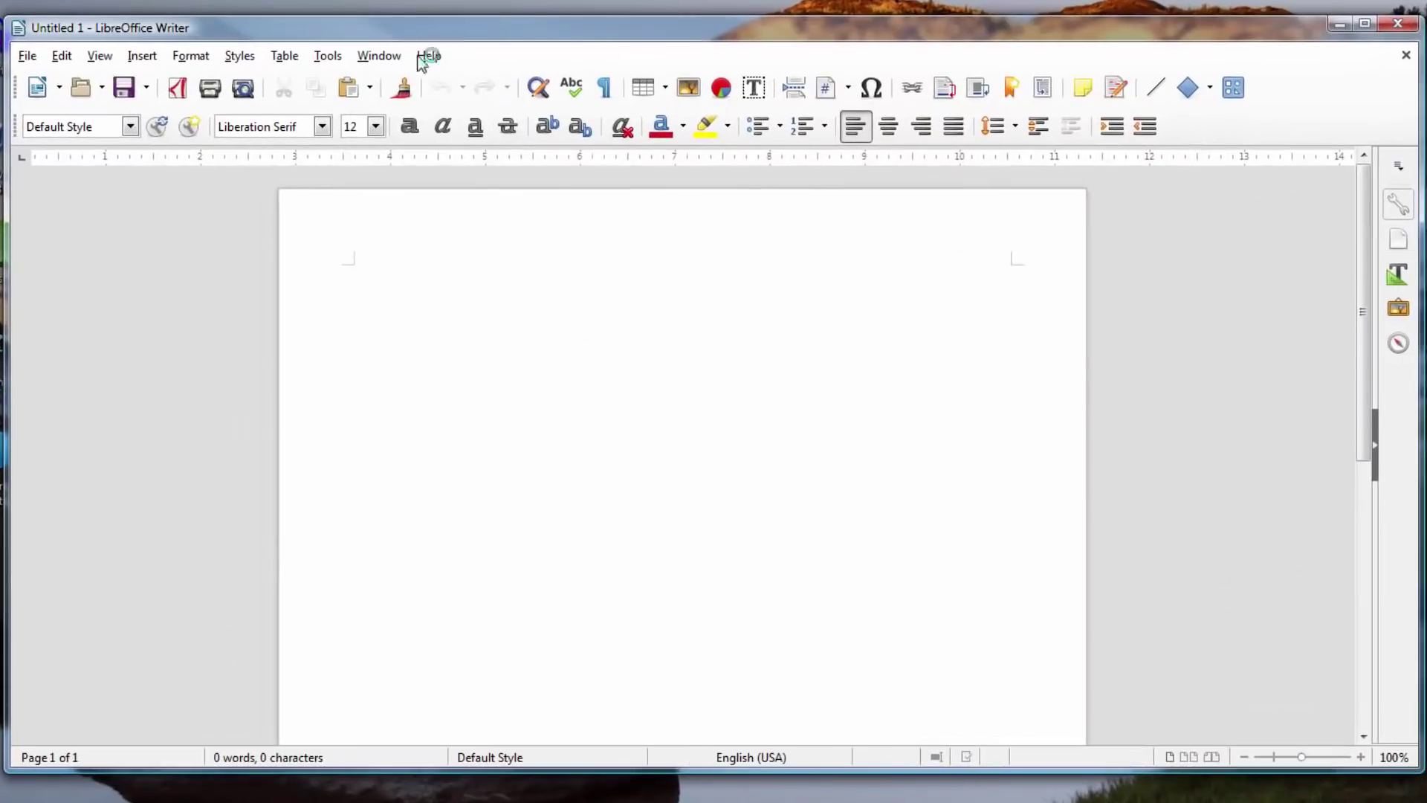
- View the LibreOffice version information and dismiss it
left_click(454, 128)
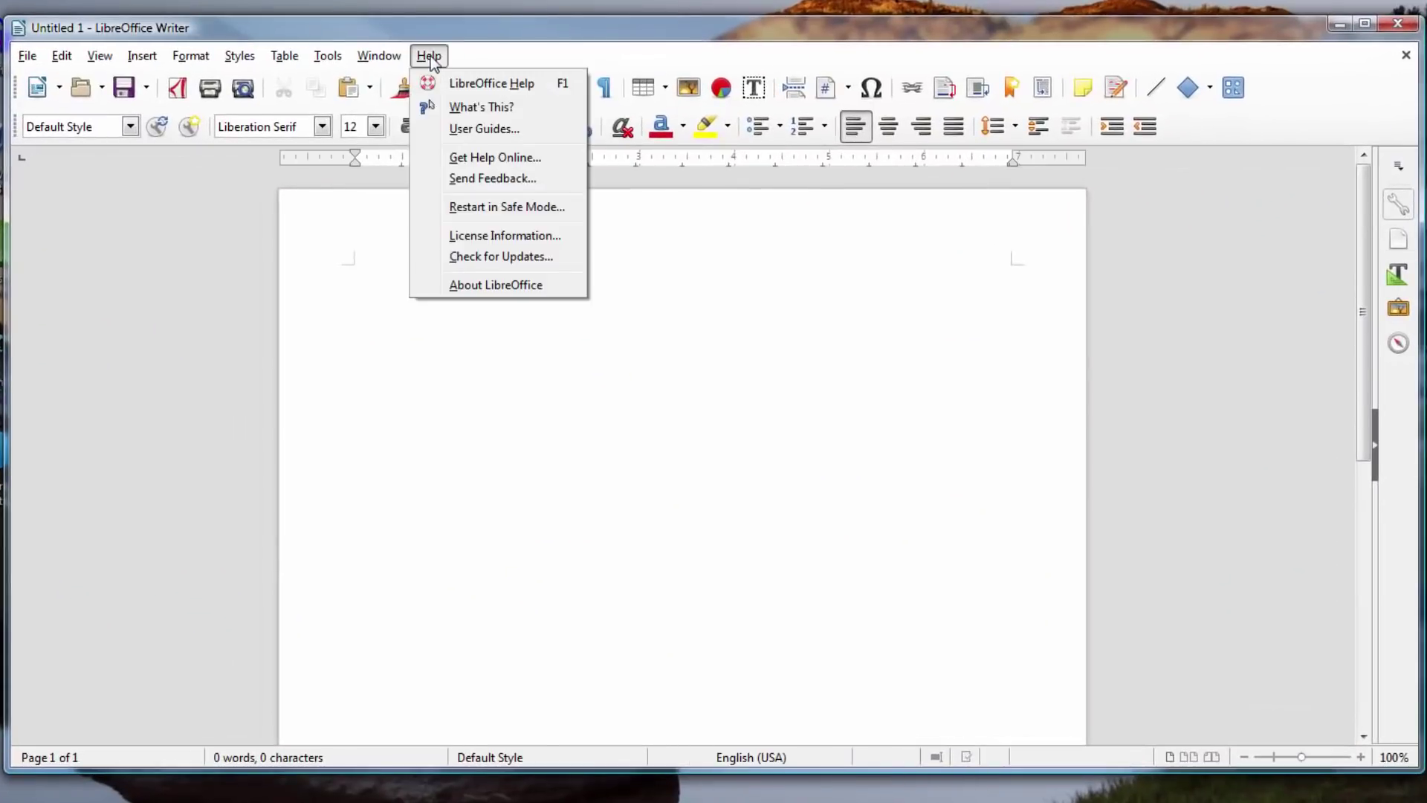
left_click(513, 284)
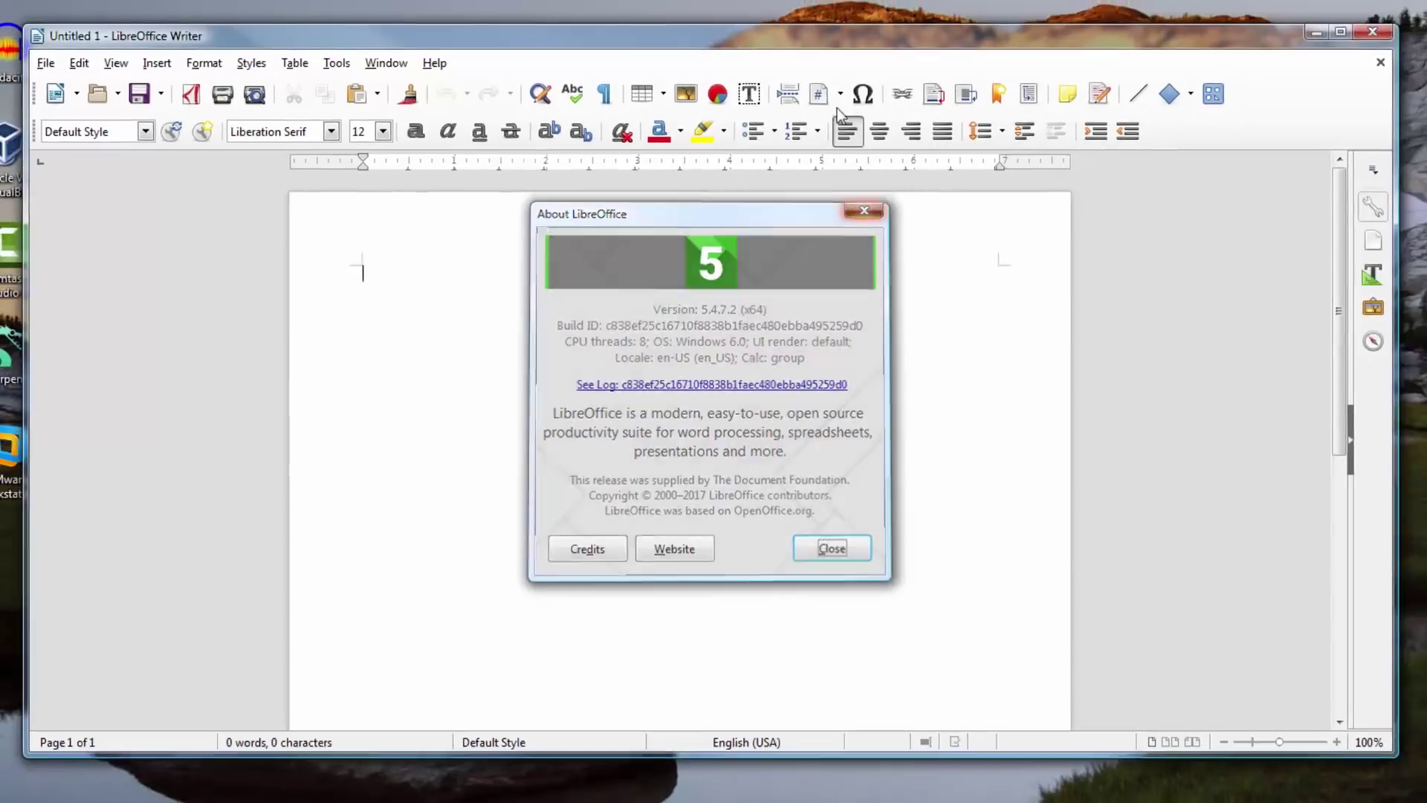
key("Escape")
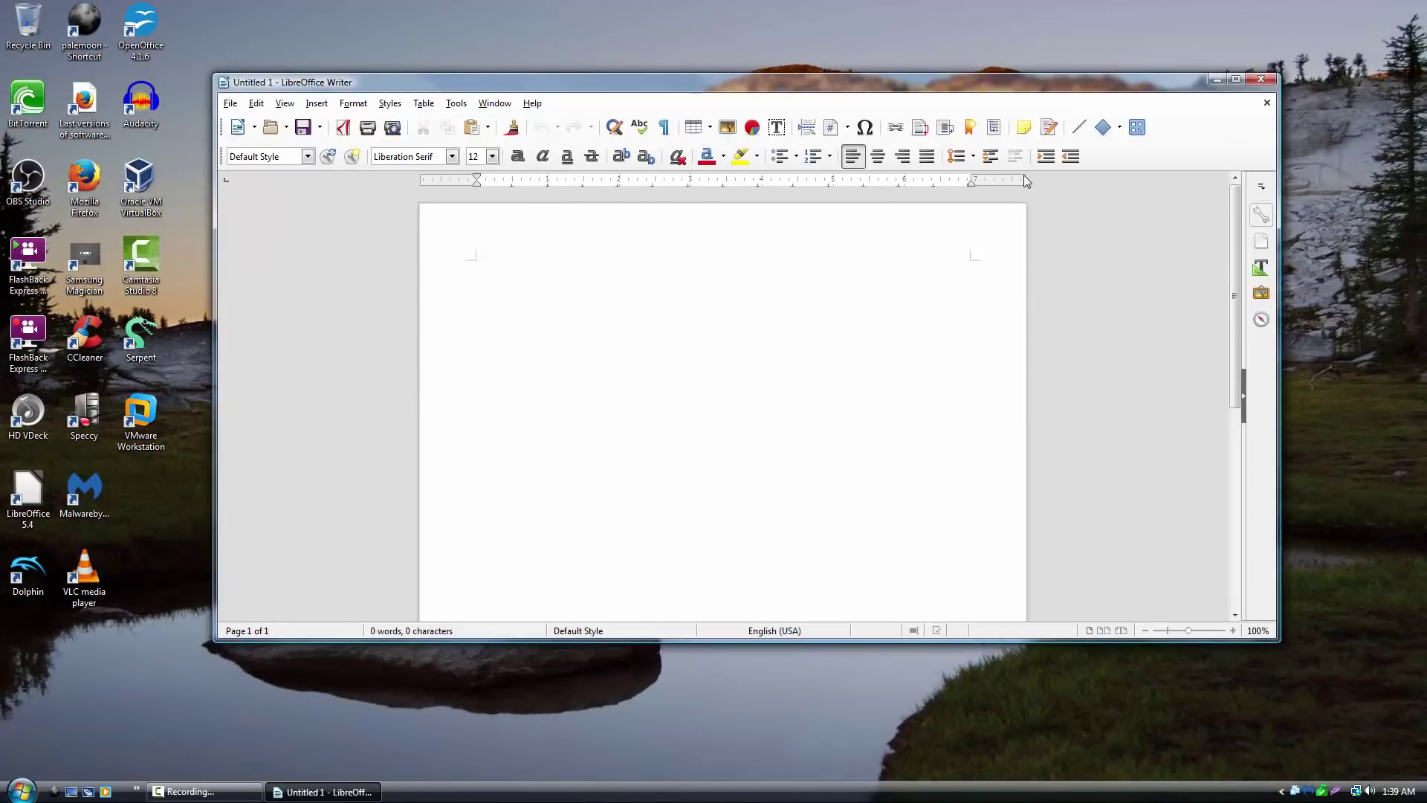
- View the available LibreOffice update details, dismiss them, and close LibreOffice Writer
left_click(1246, 111)
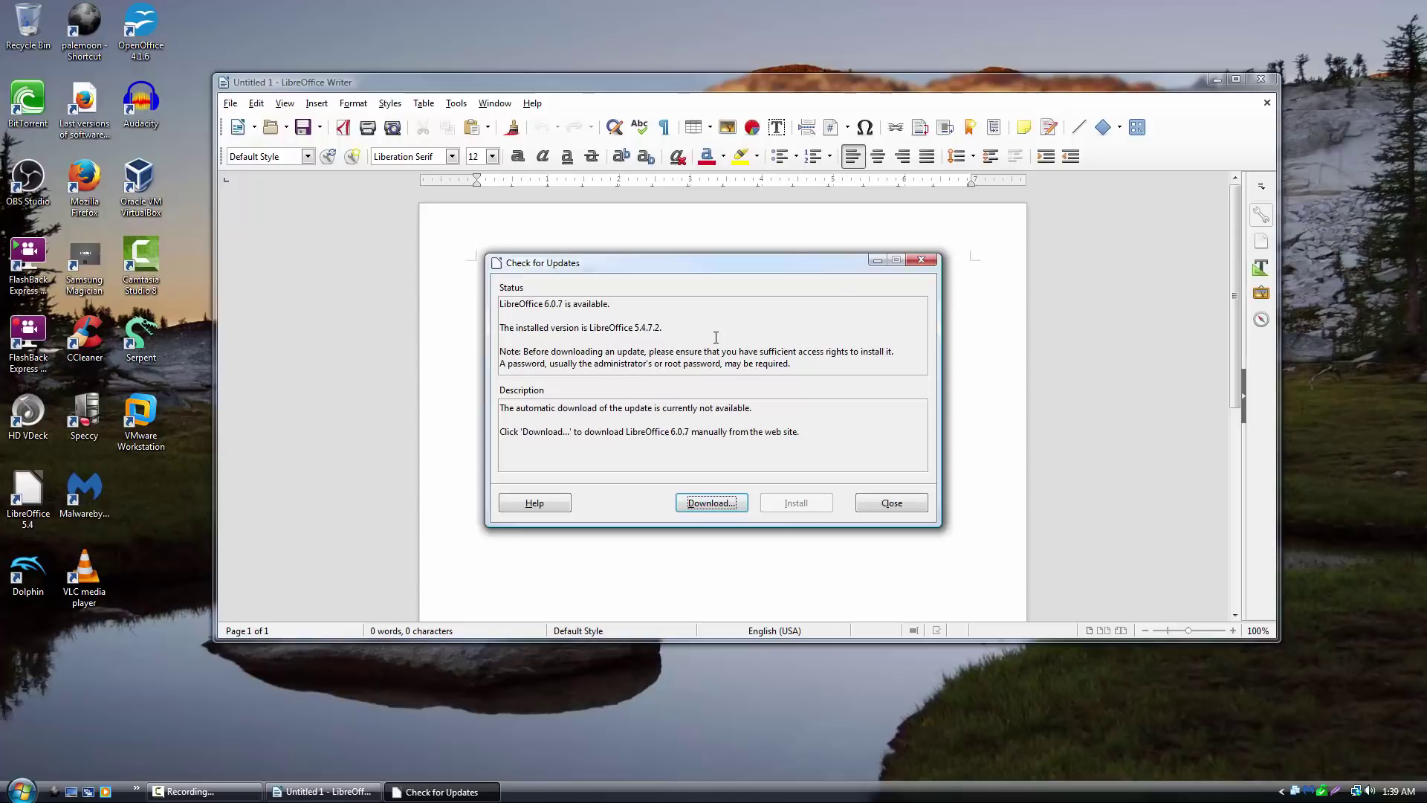
left_click(921, 259)
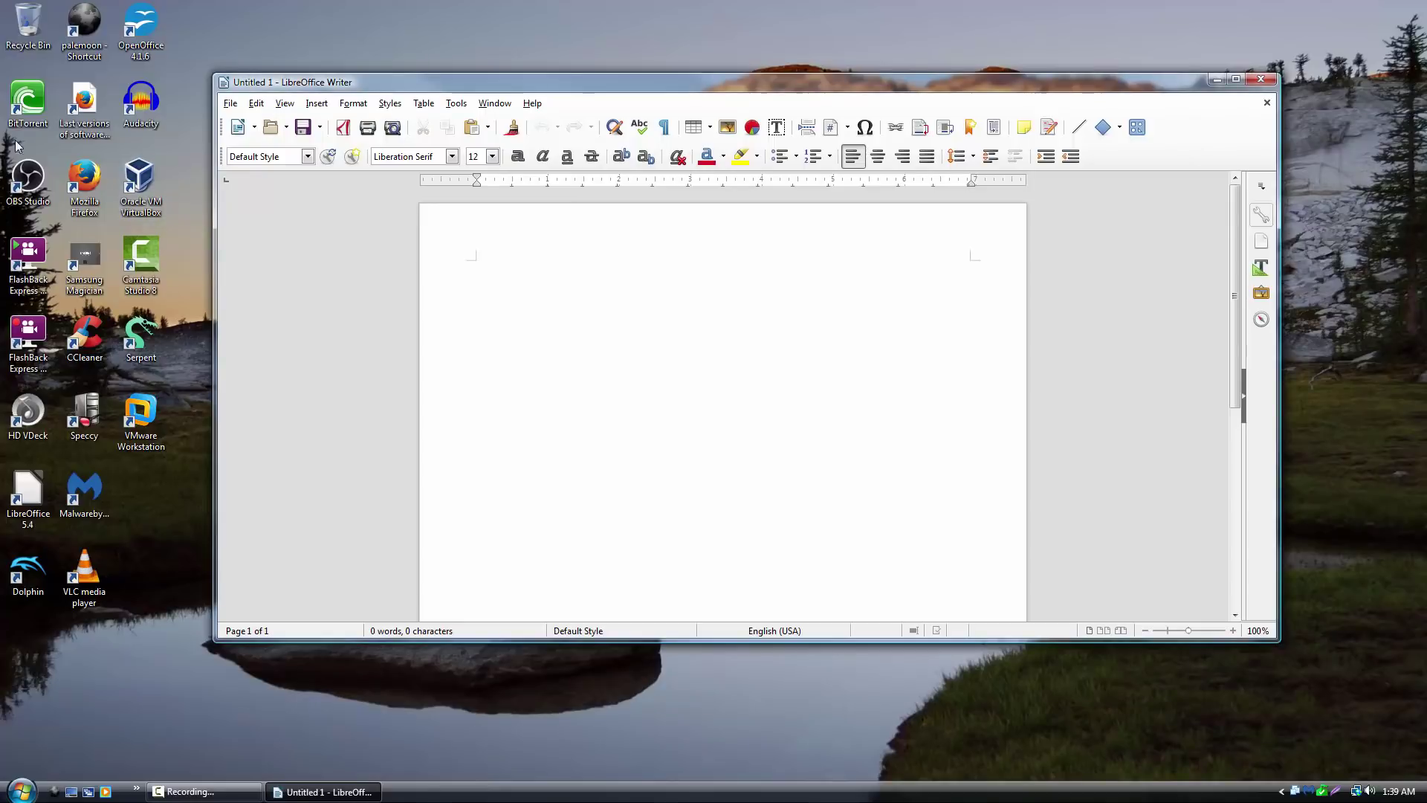
left_click(87, 127)
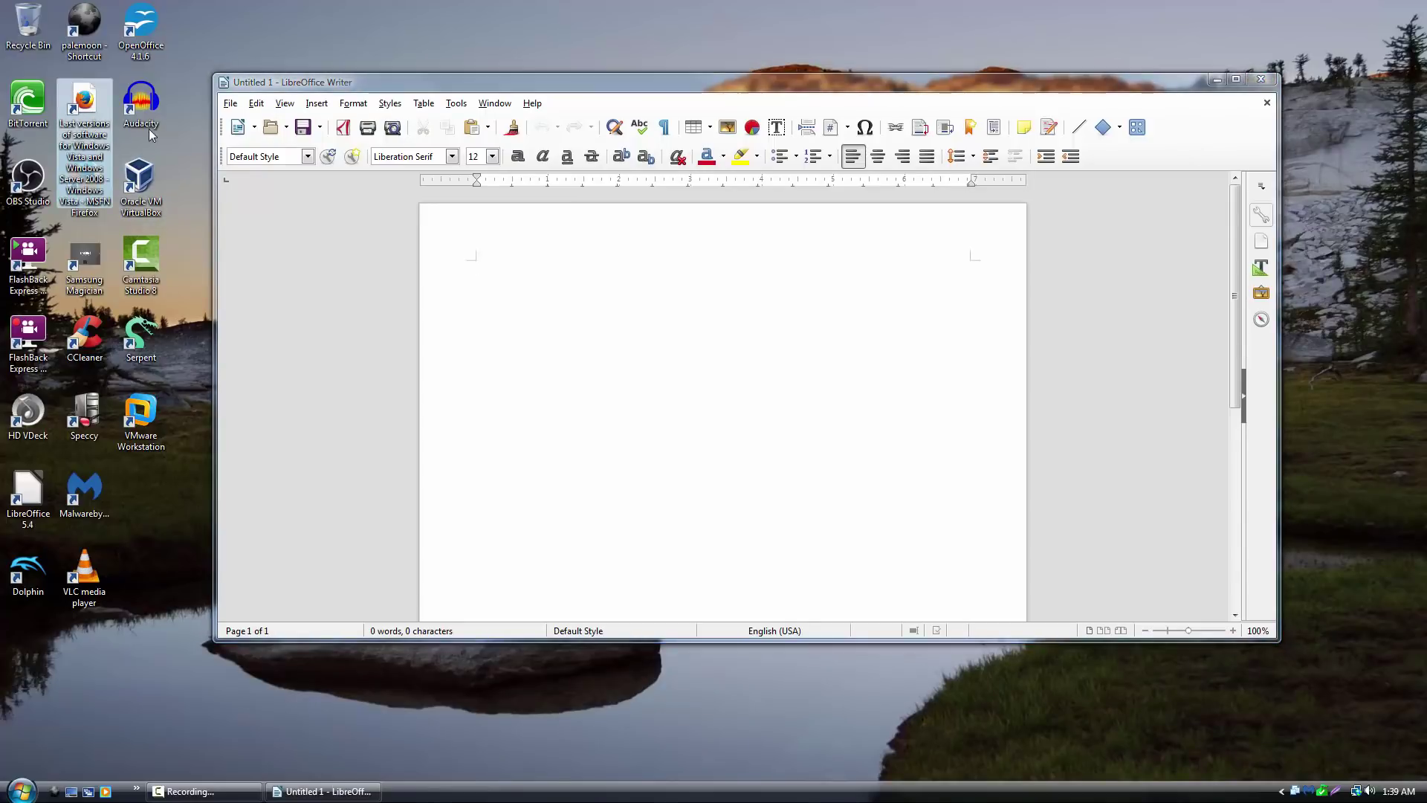
left_click(448, 95)
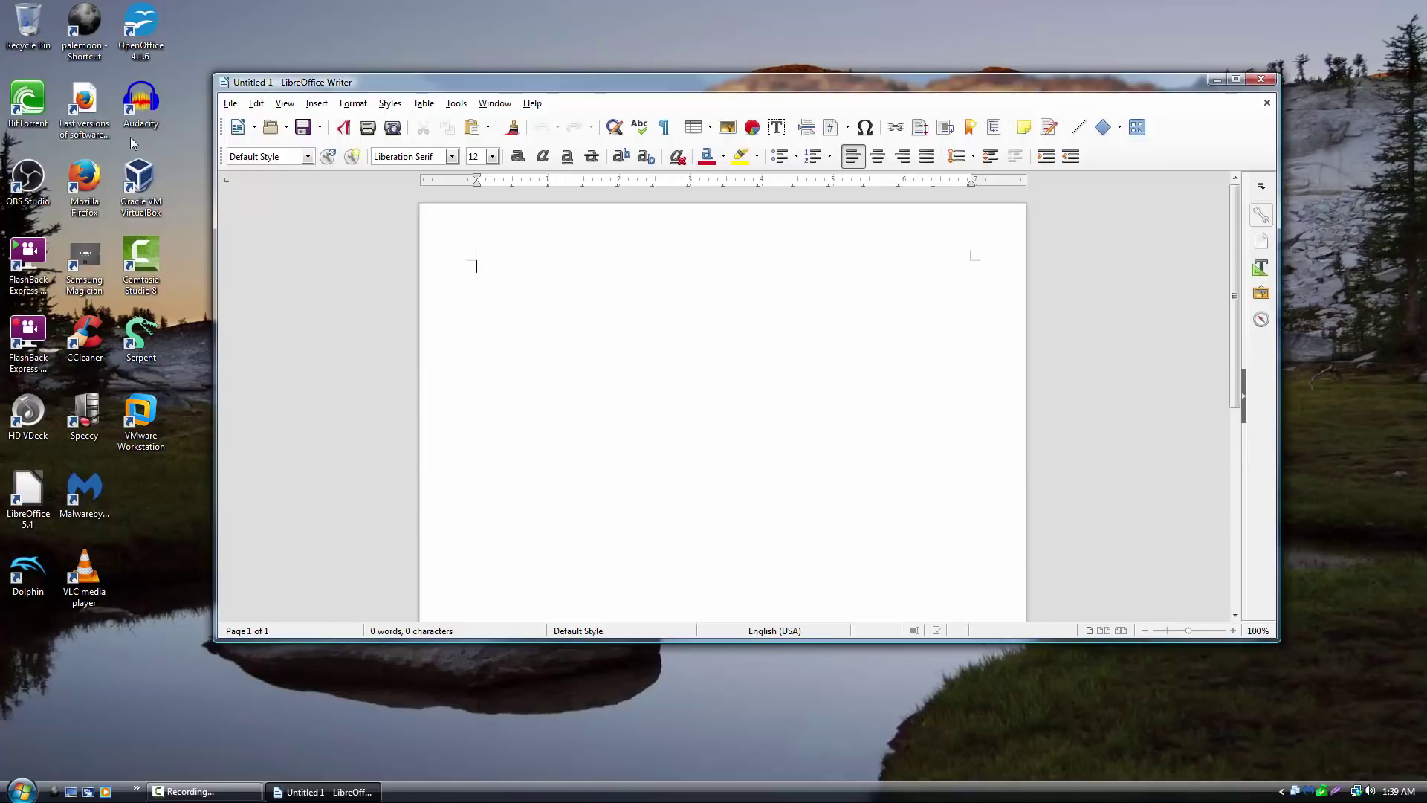
left_click_drag(327, 91, 331, 98)
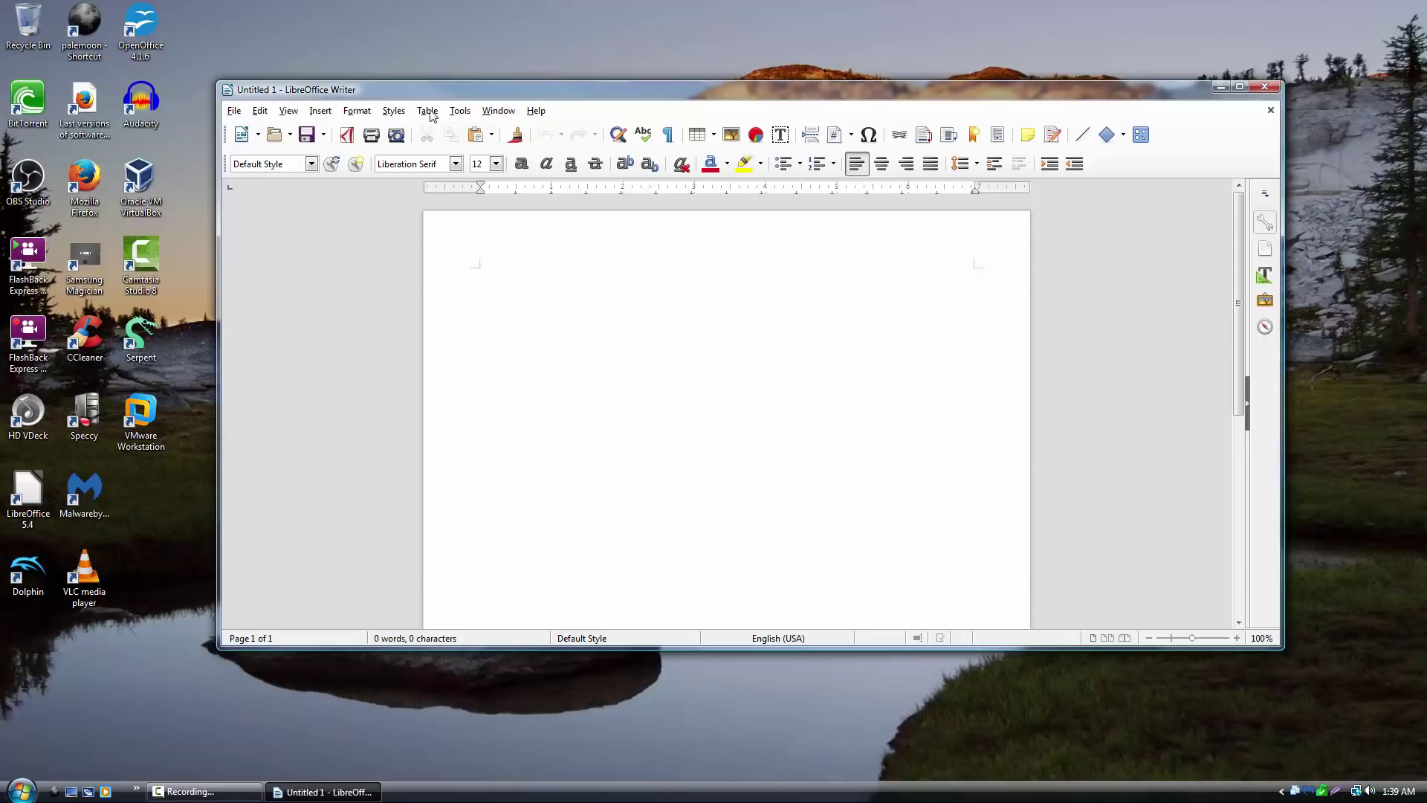
left_click(1264, 87)
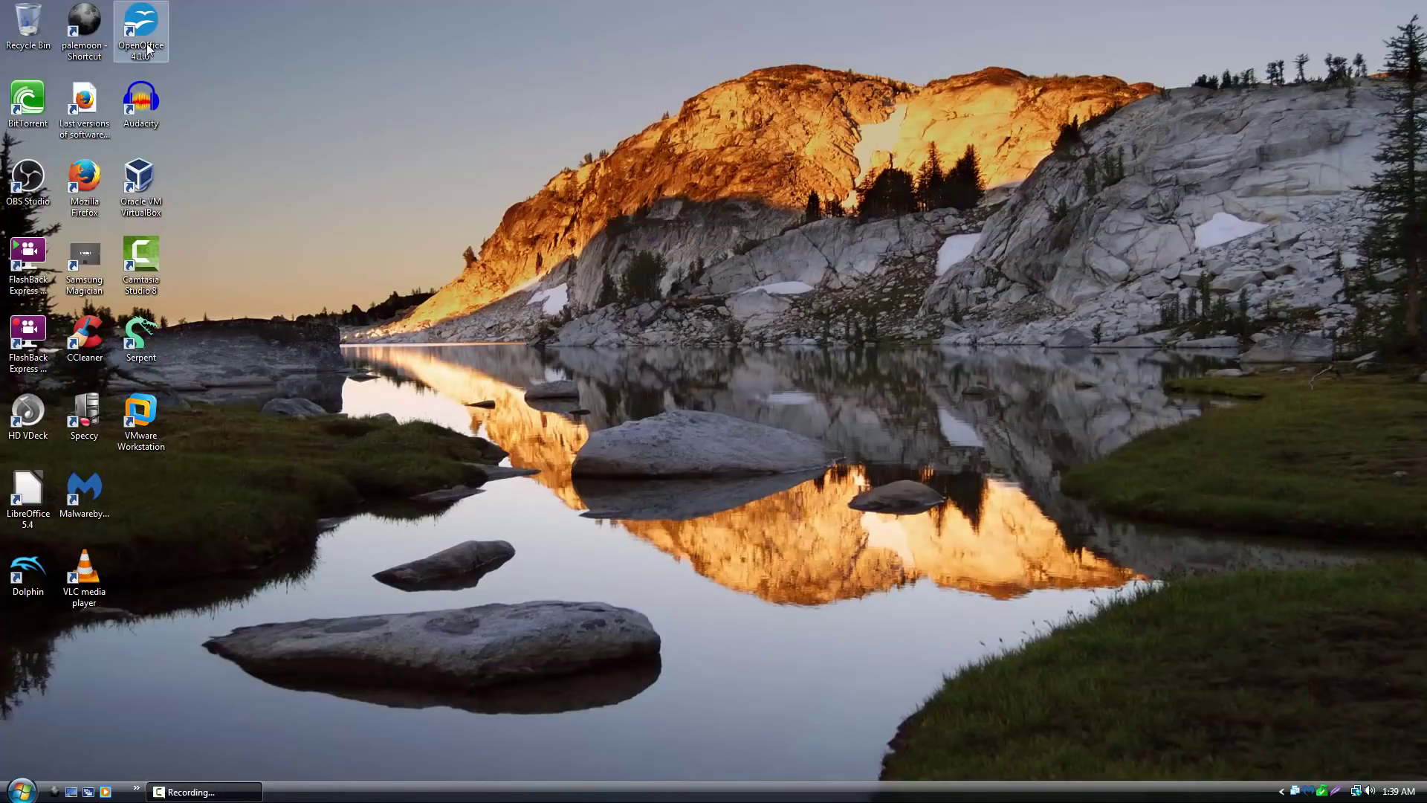
- Open a new text document in OpenOffice, view the program's version information, and close OpenOffice Writer
double_click(147, 46)
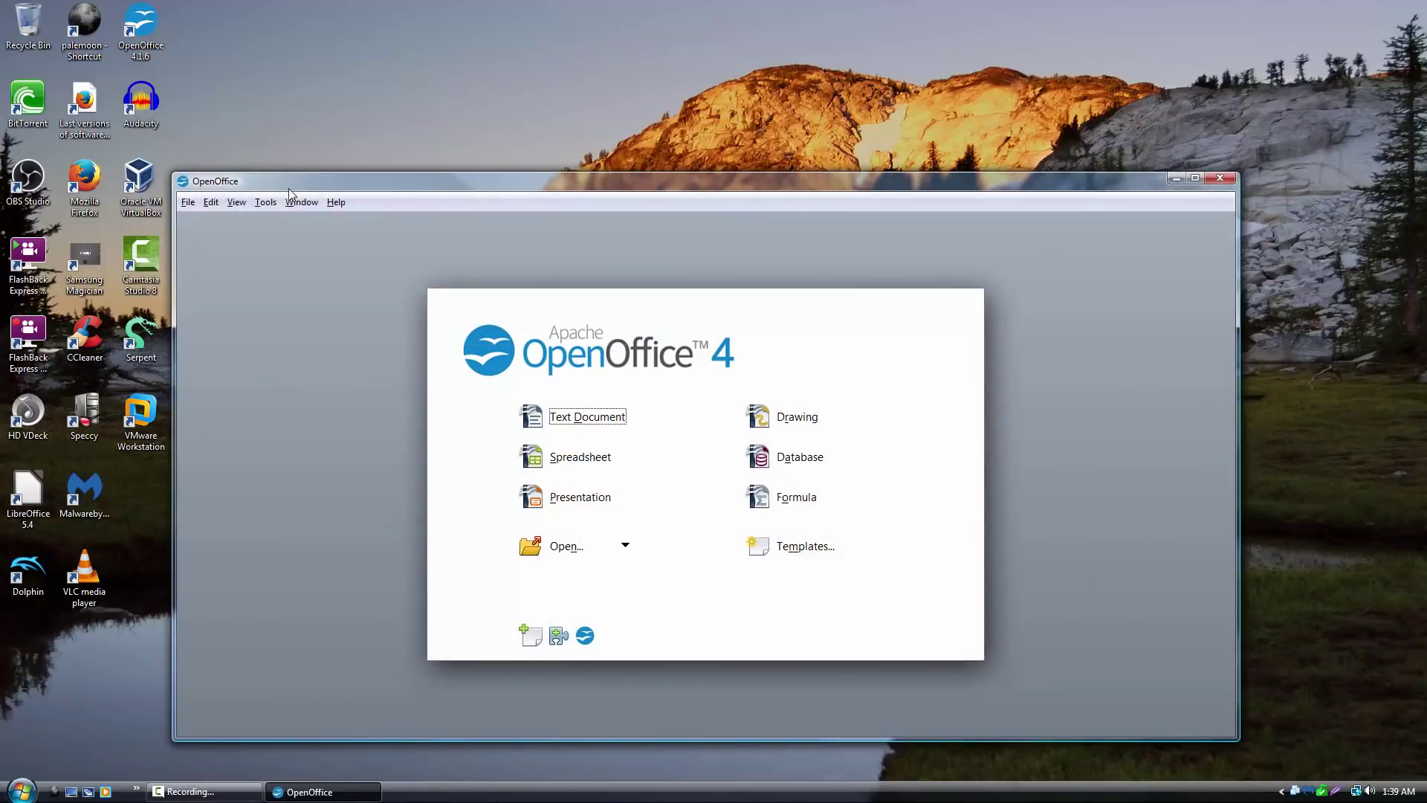
left_click(587, 416)
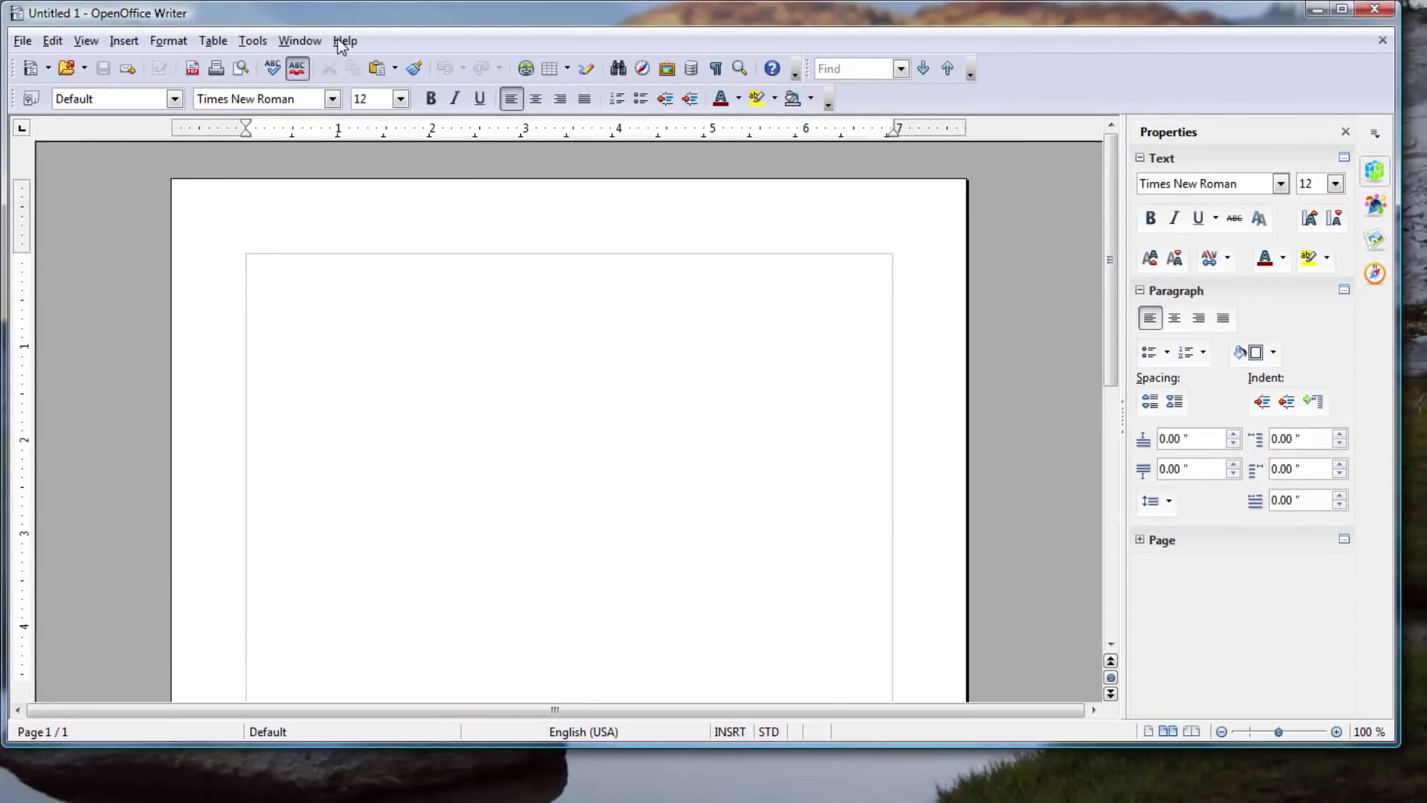
left_click(344, 42)
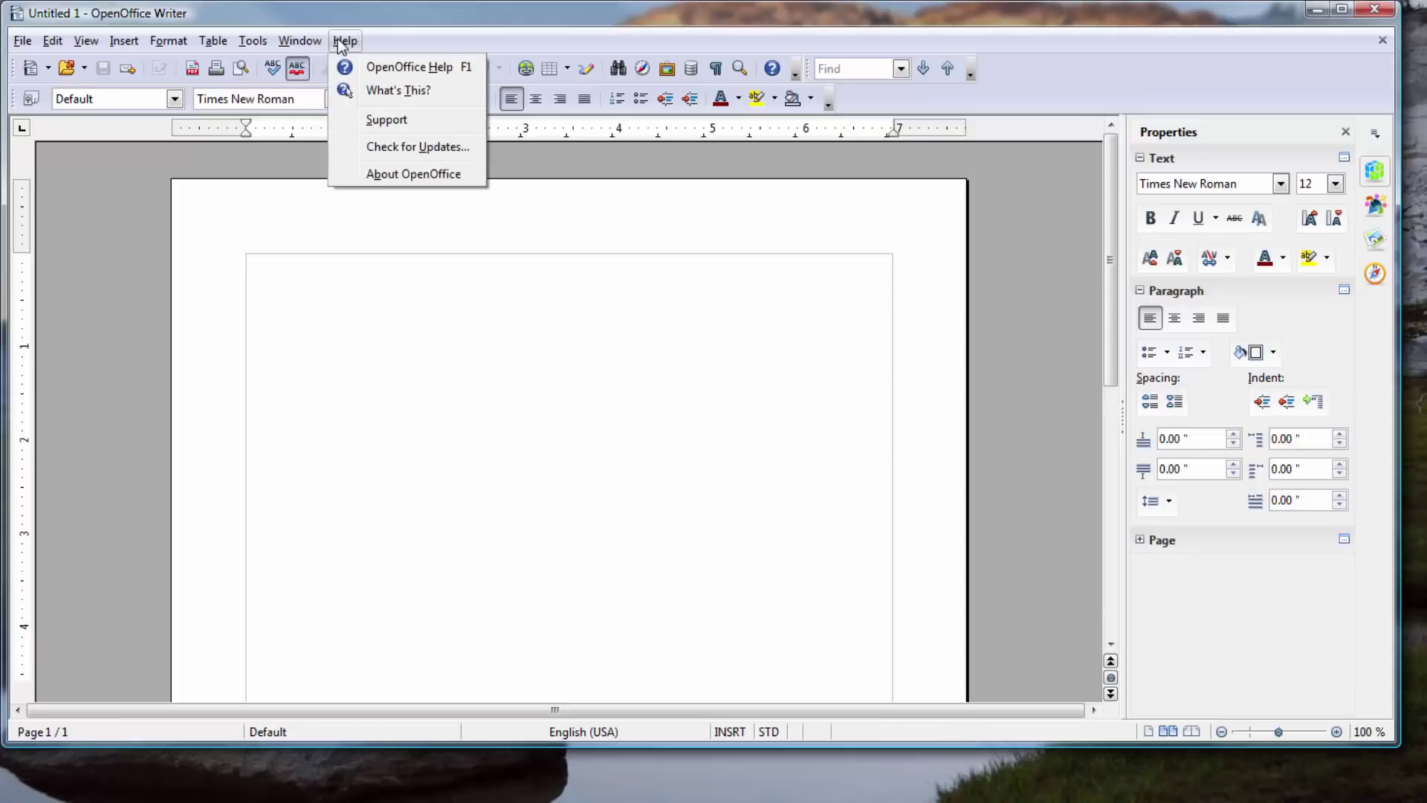
left_click(359, 175)
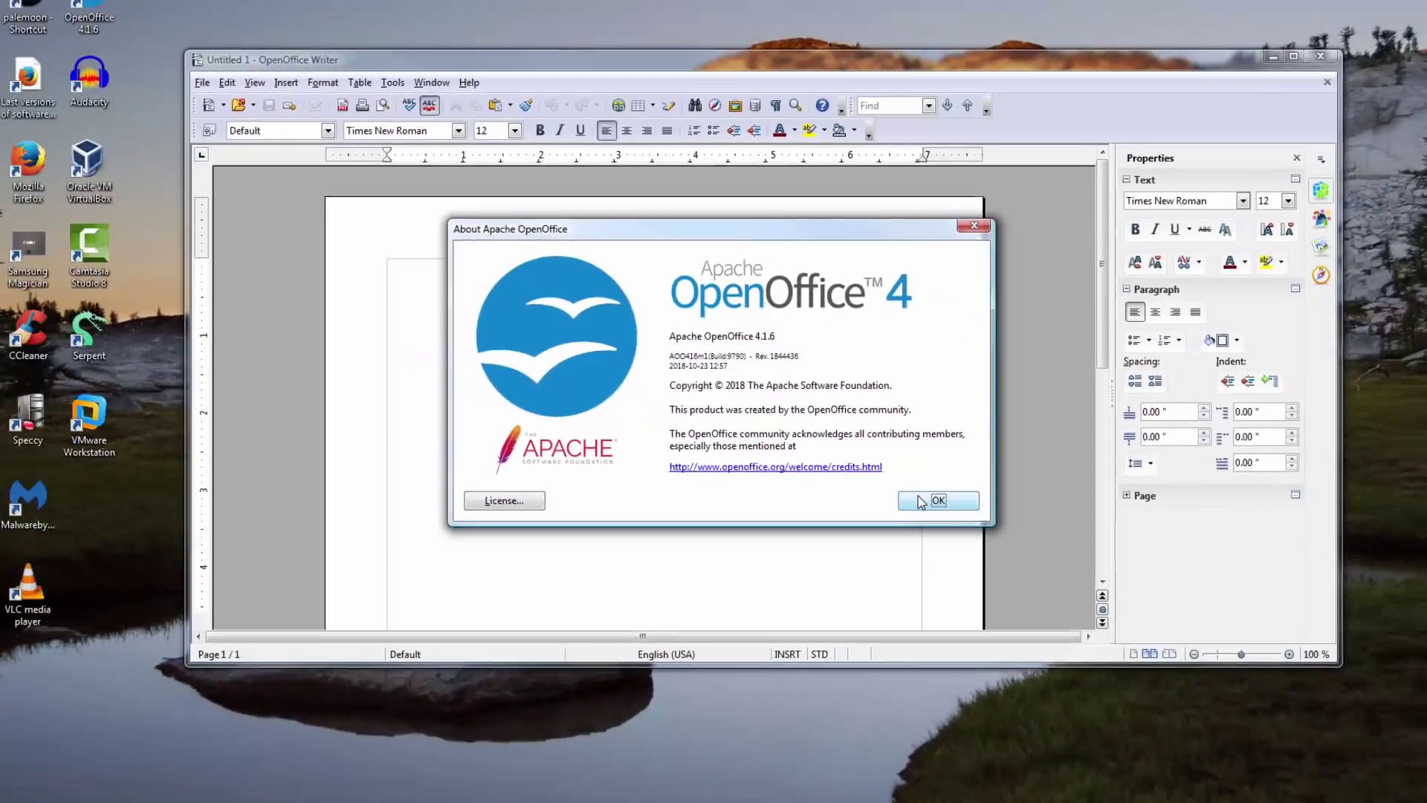
left_click(1109, 627)
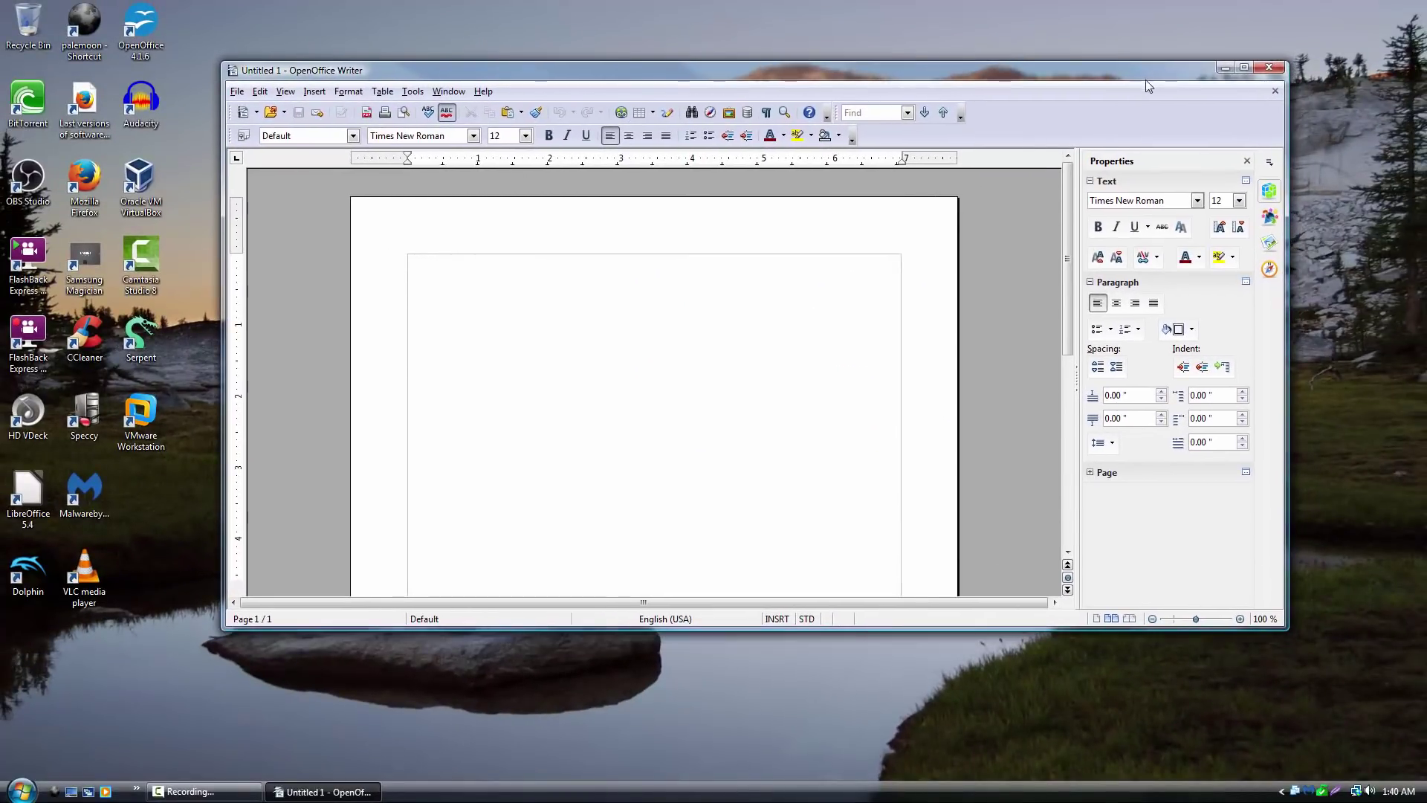
key("alt+F4")
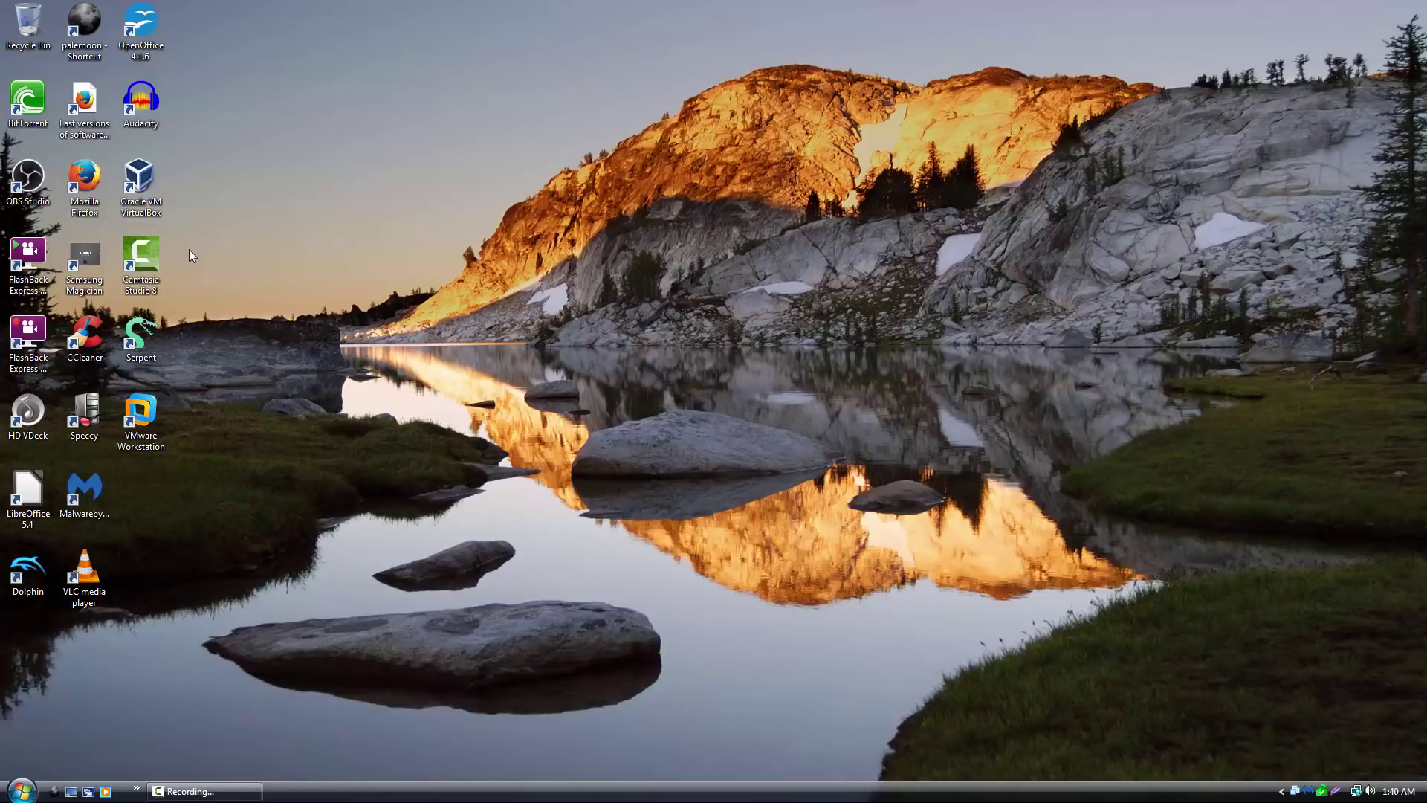
- Start Camtasia Studio 8, view its version information, and close the program
double_click(141, 257)
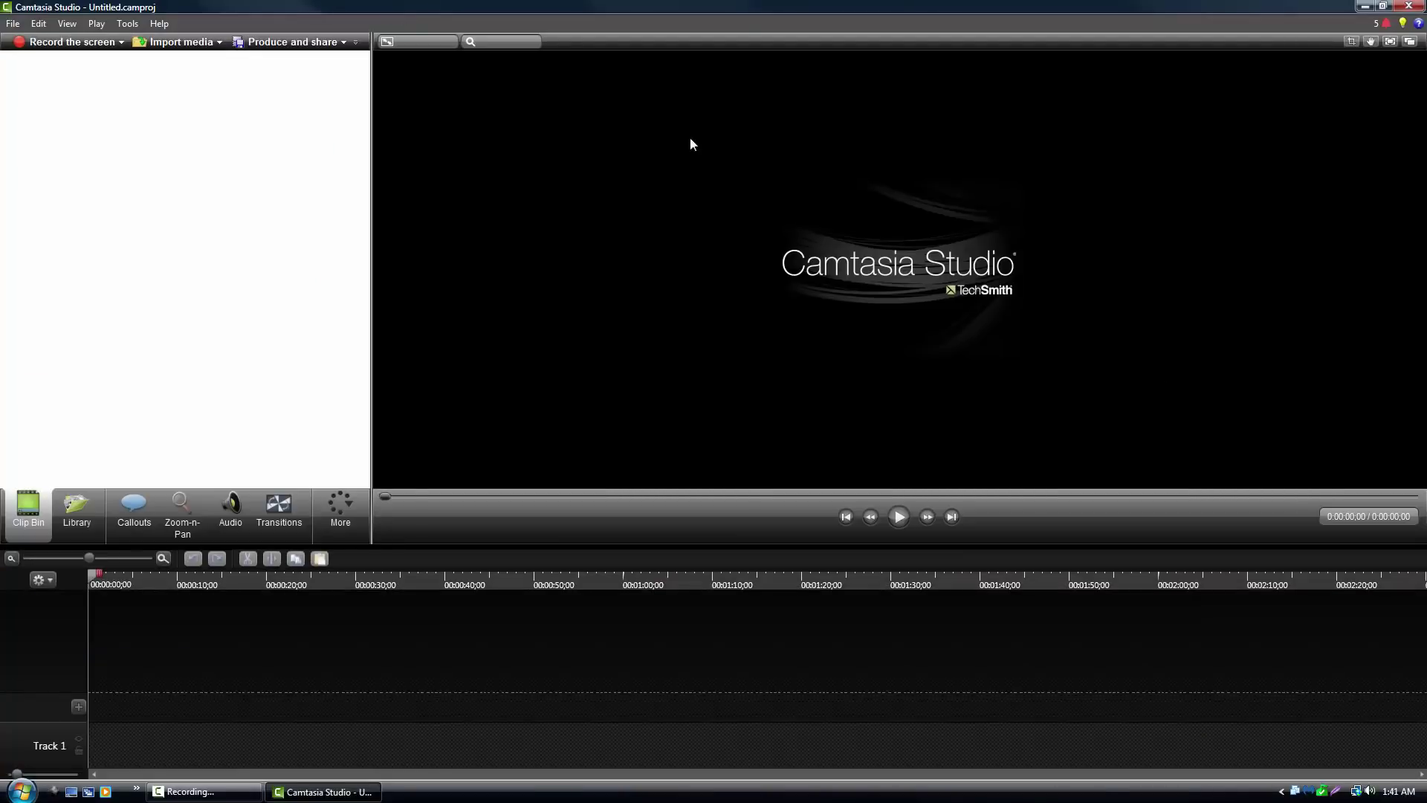
left_click(159, 24)
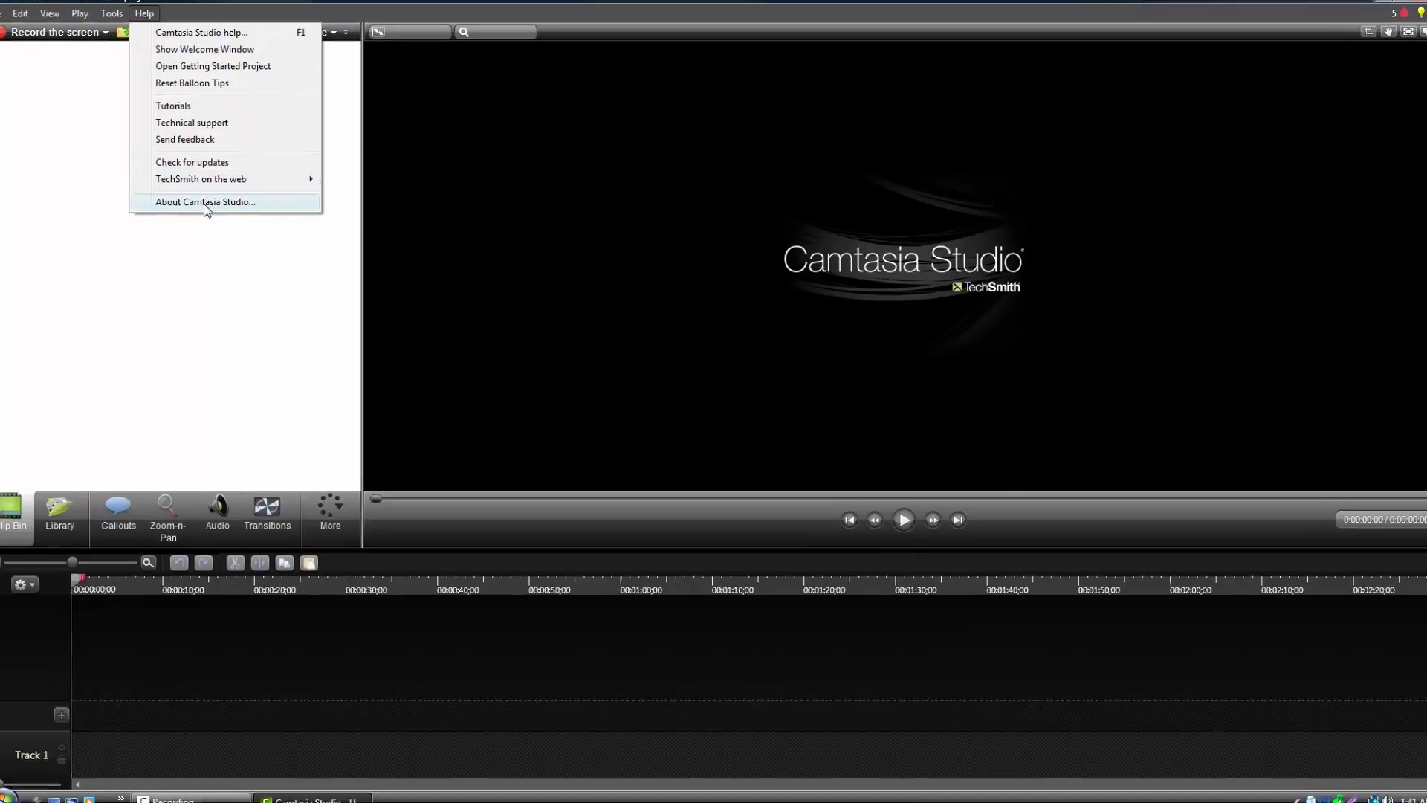
left_click(206, 203)
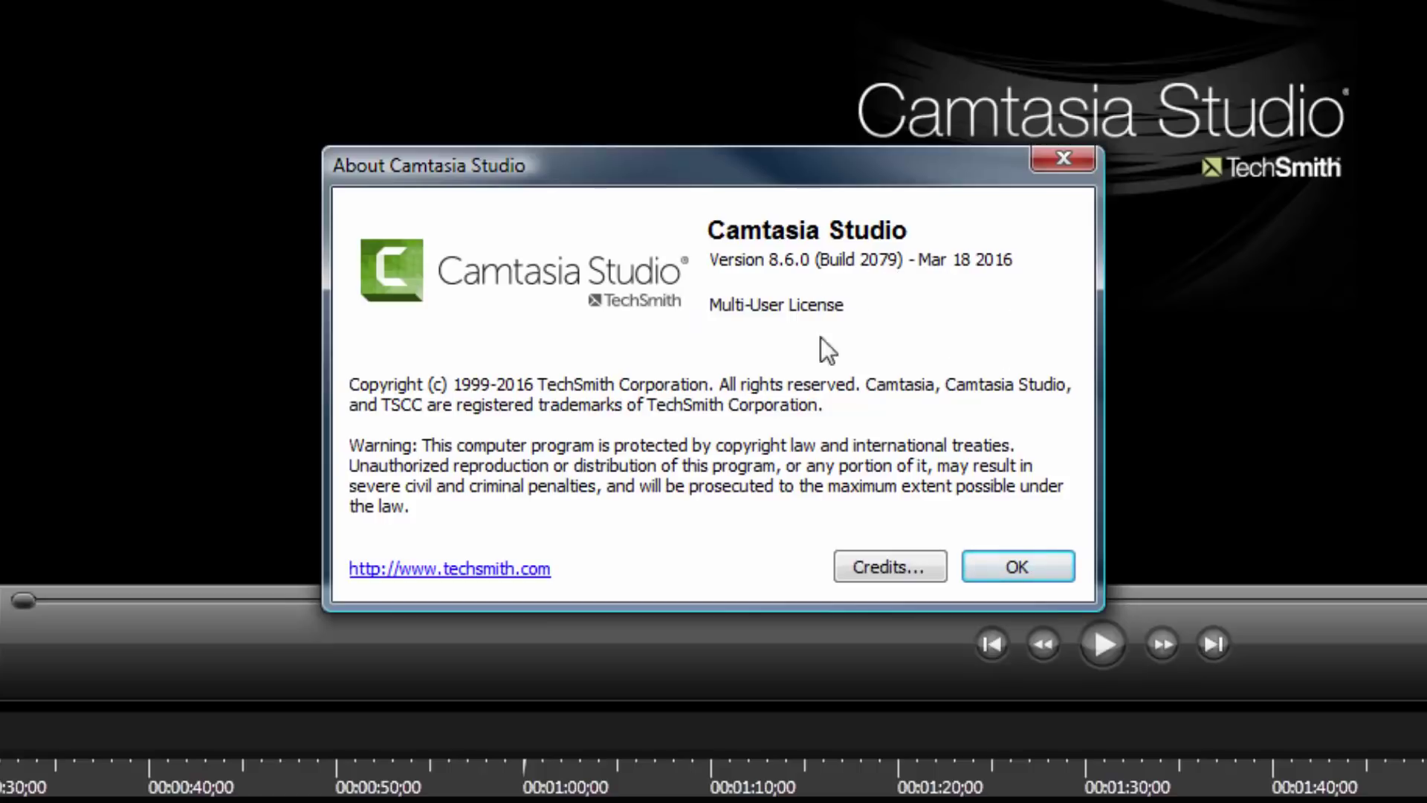
left_click(1018, 566)
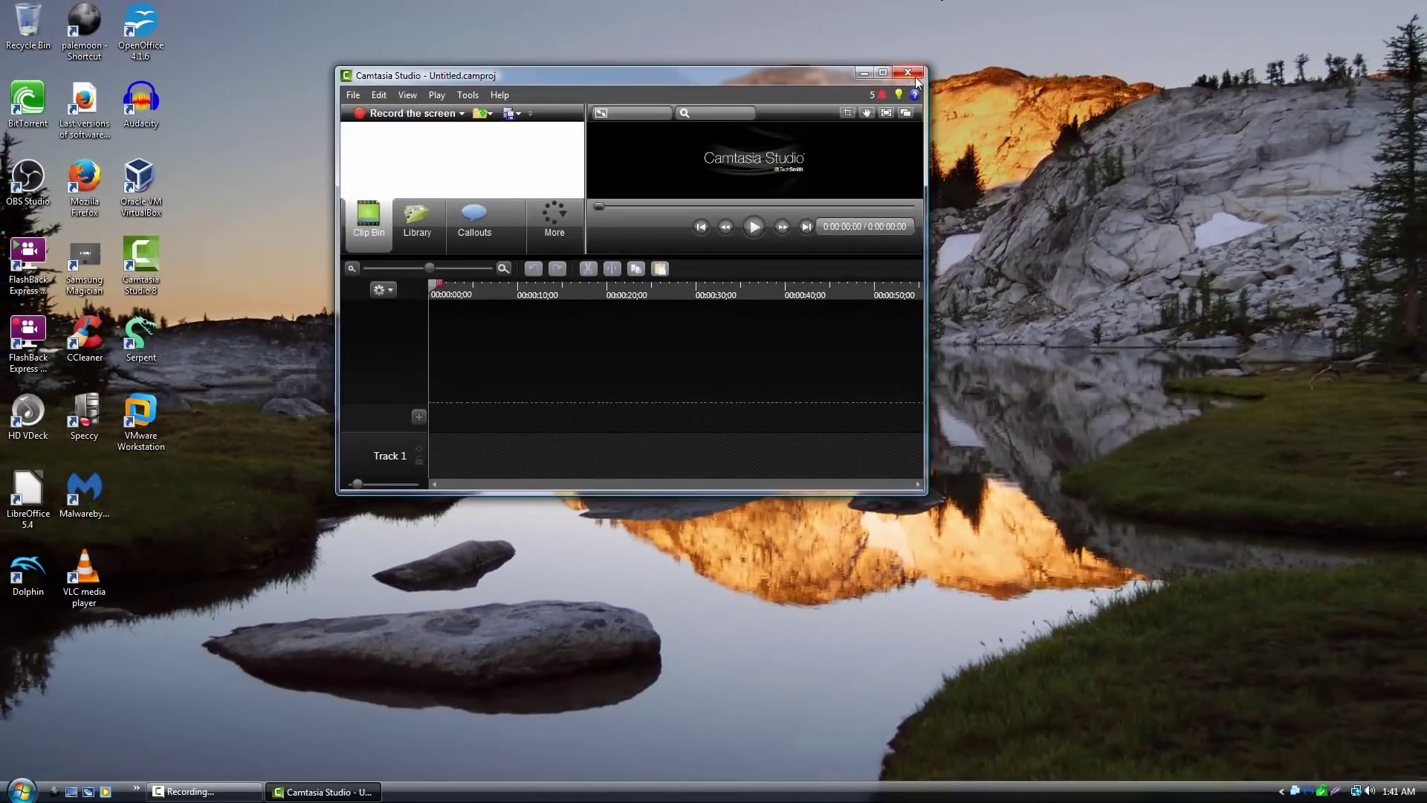
left_click(916, 77)
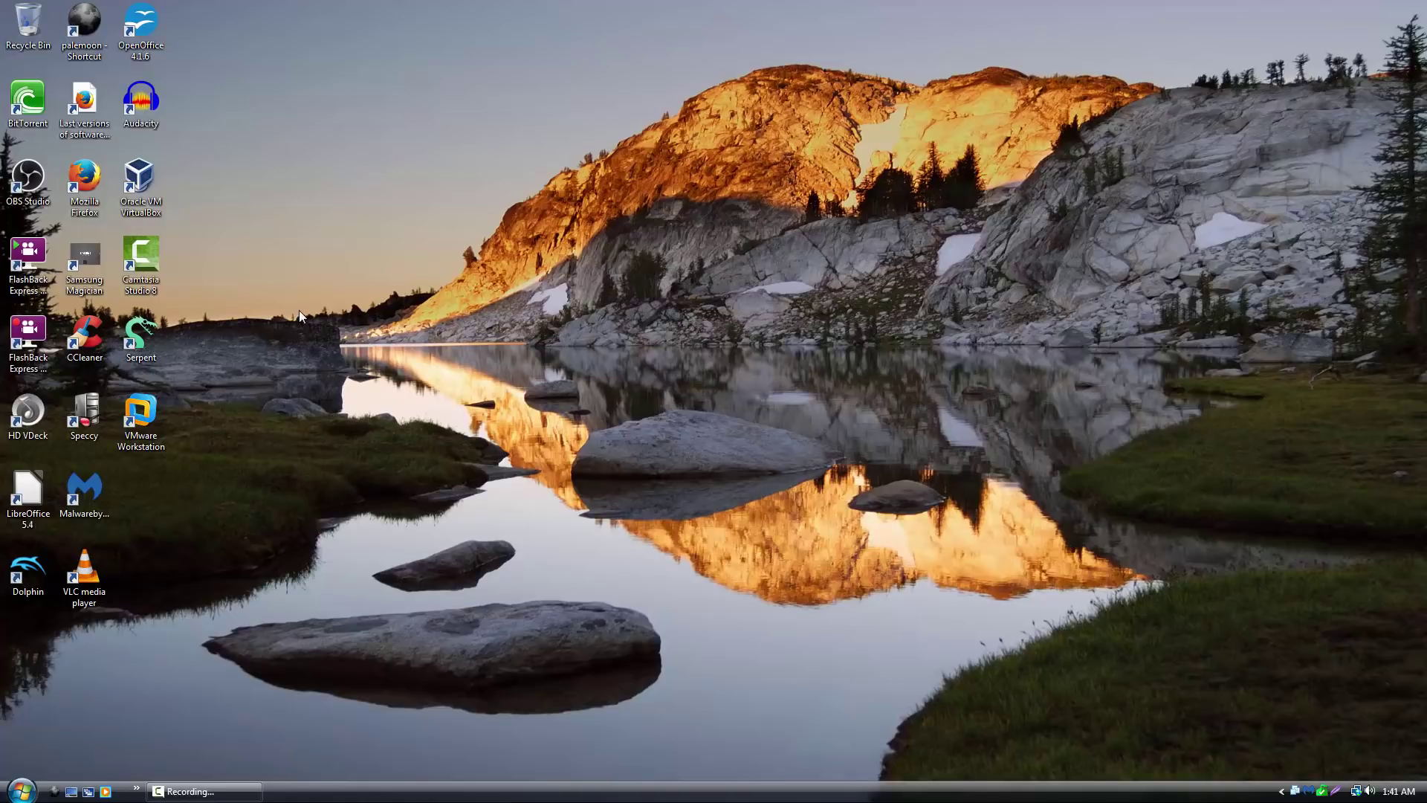
- Start FlashBack Express 5 Player, decline the Pro offer, dismiss the welcome window, and close the program
key("Up")
key("Up")
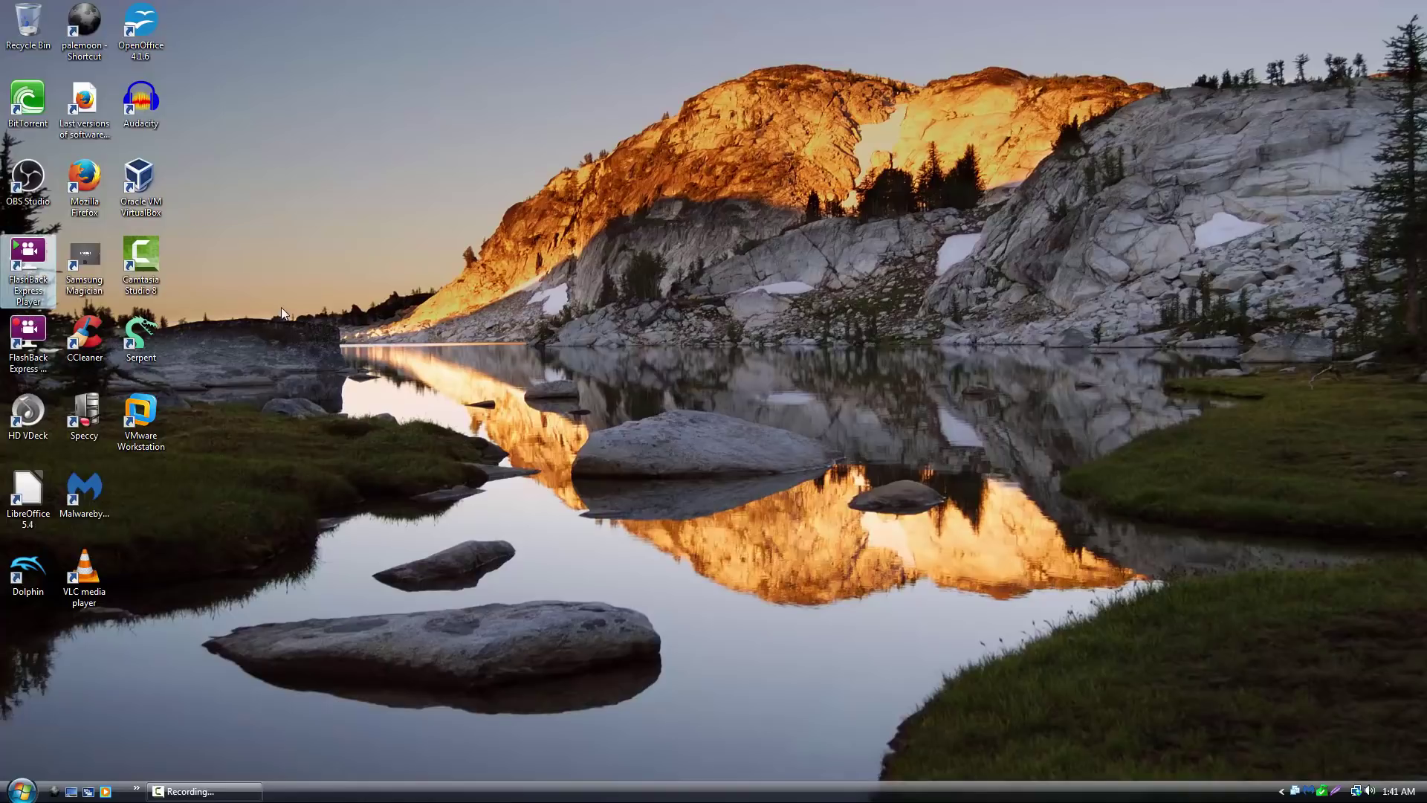
double_click(21, 283)
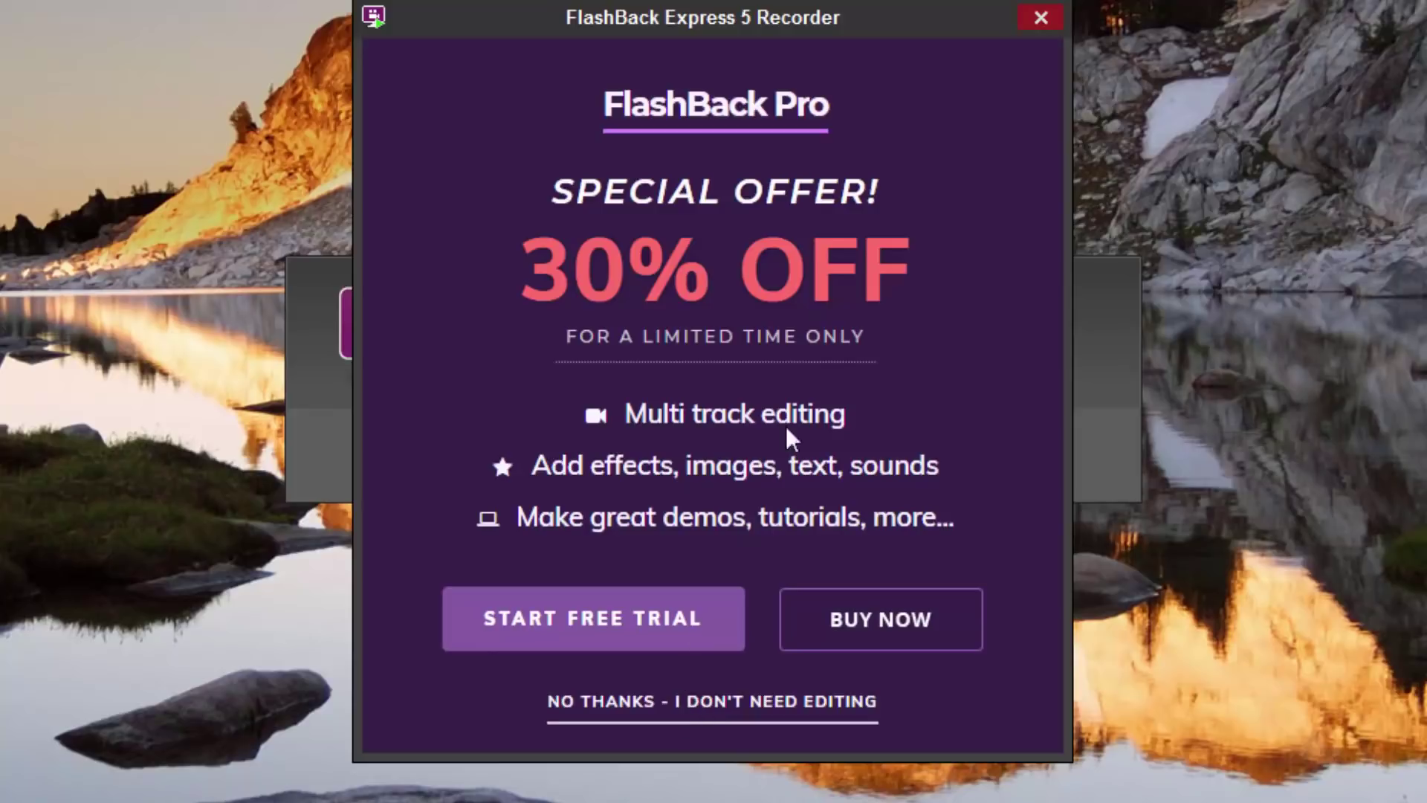
left_click(698, 705)
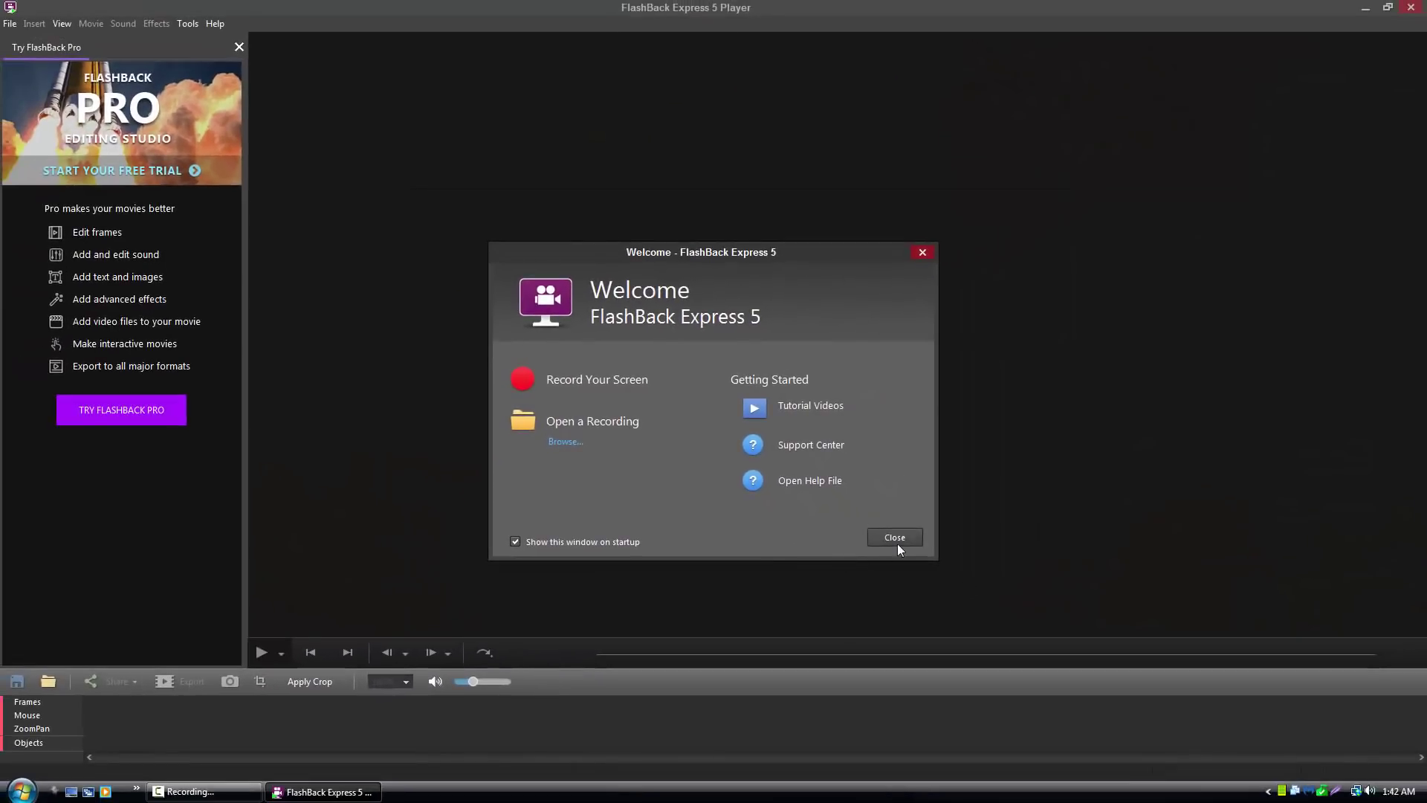
left_click(894, 538)
left_click_drag(1237, 31, 1050, 29)
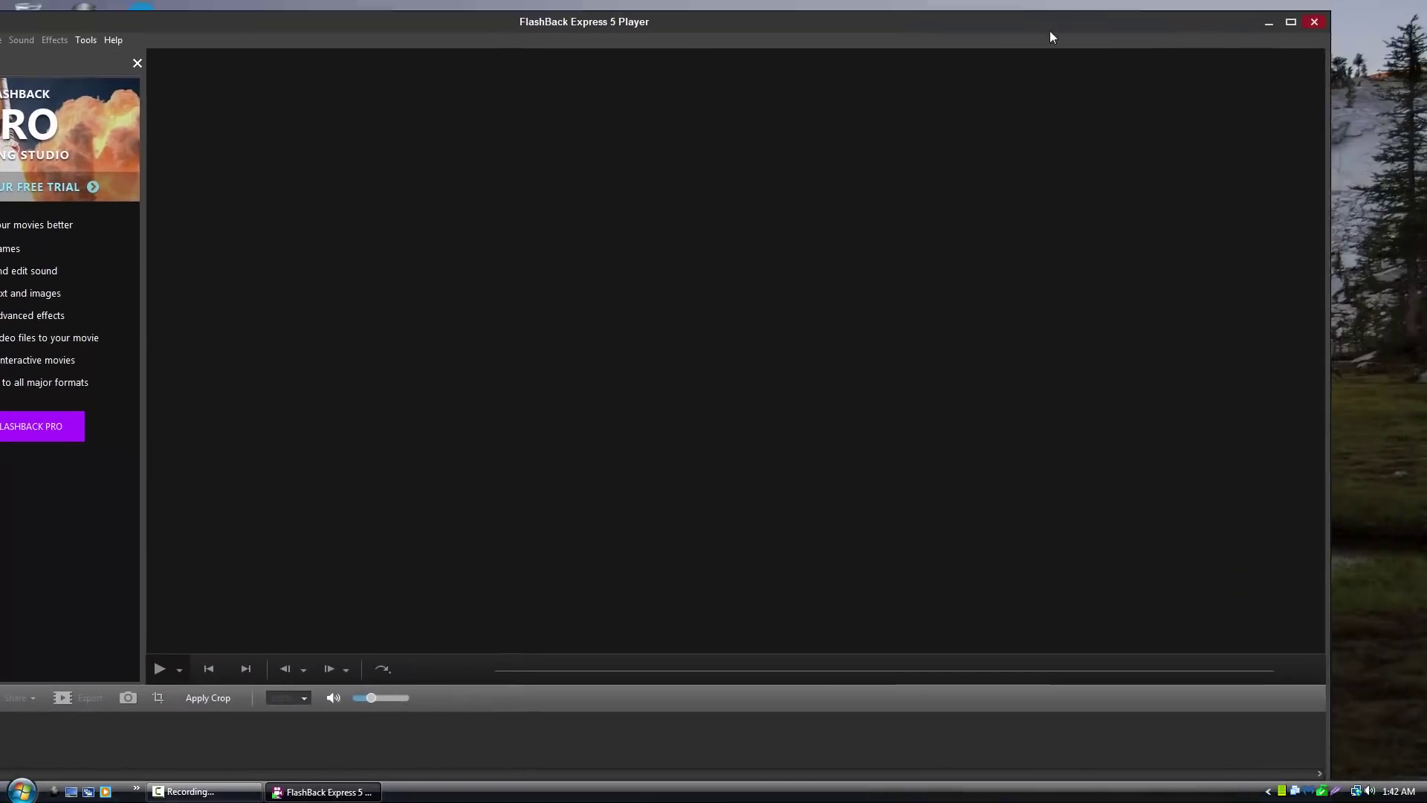
left_click(1110, 59)
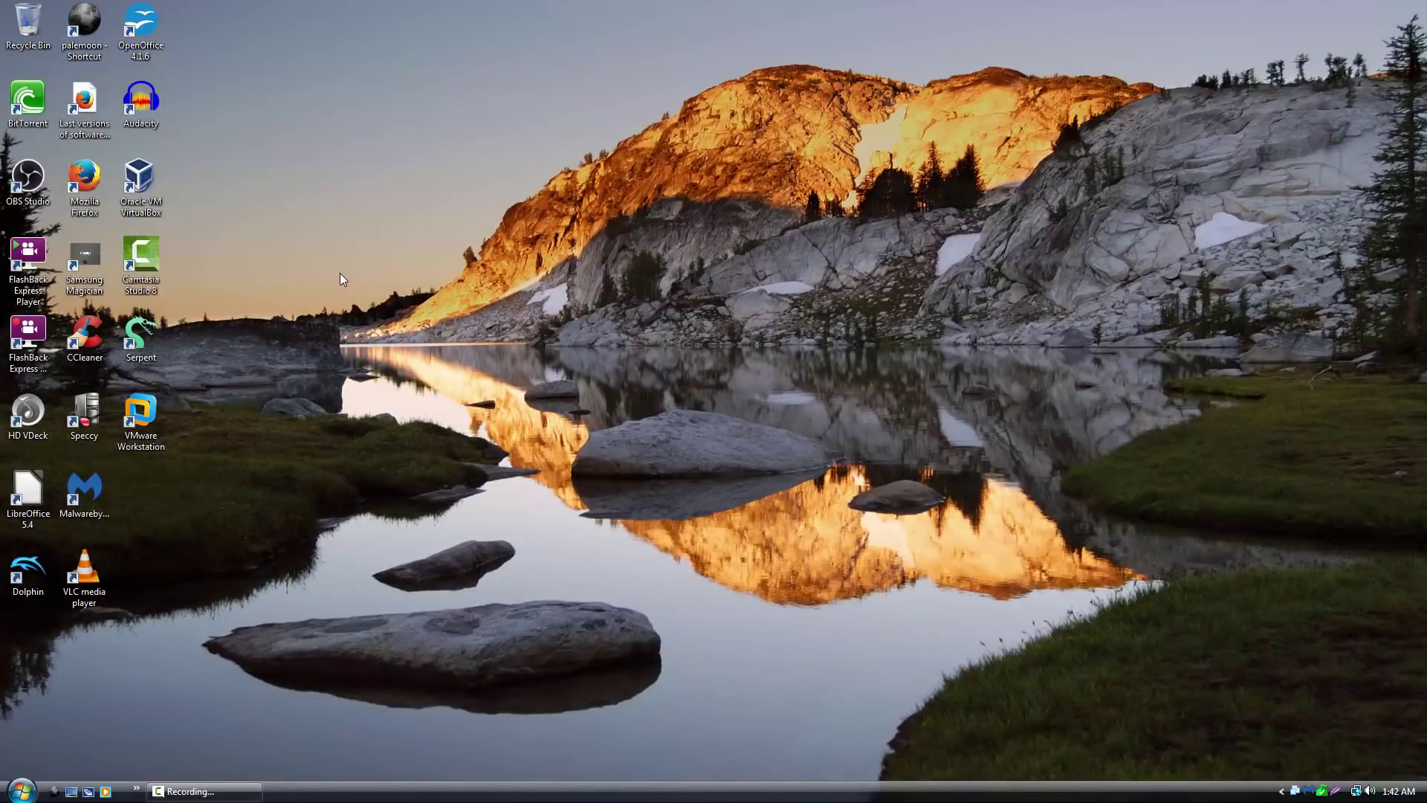
- Start OBS Studio, view the version shown in its window title, and close the program
double_click(38, 182)
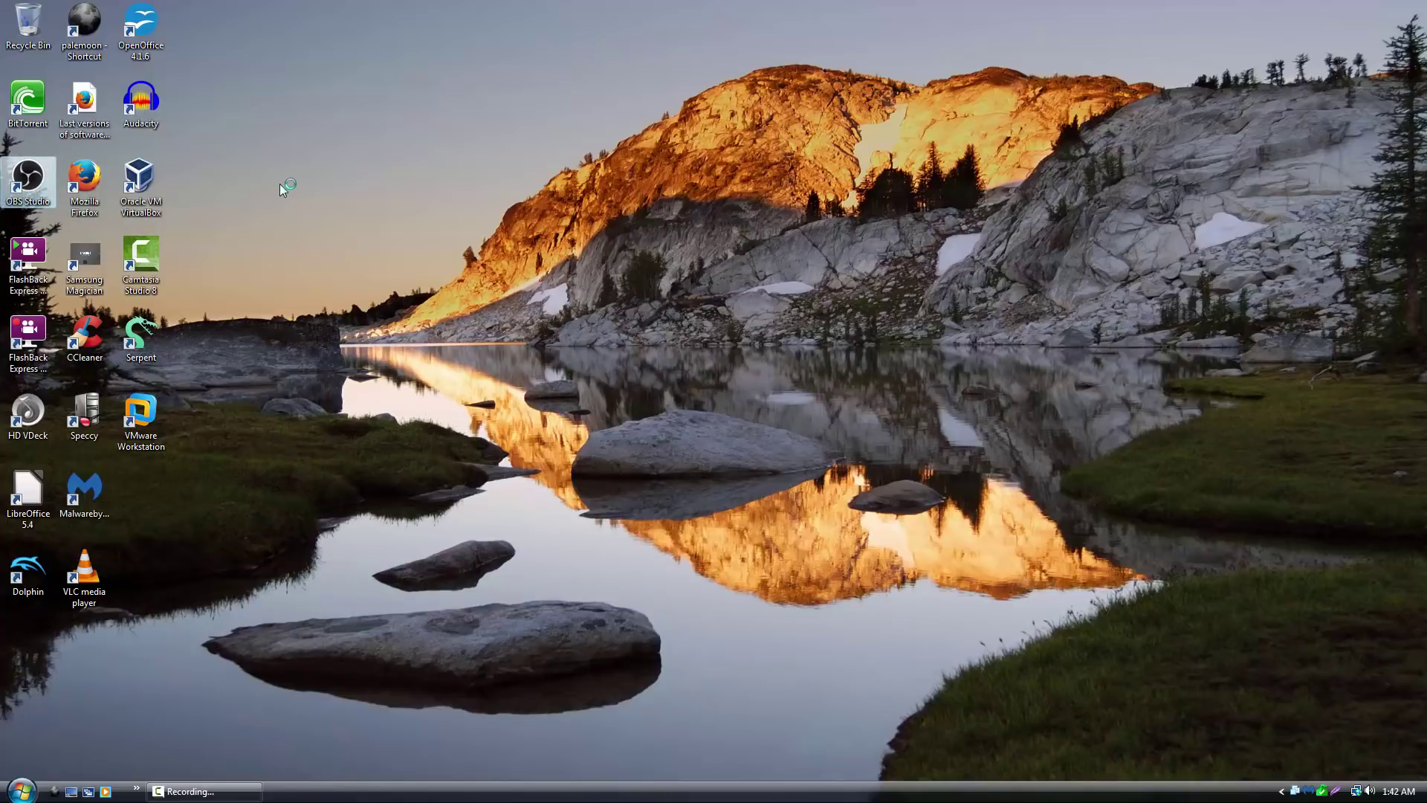
left_click_drag(376, 281, 532, 126)
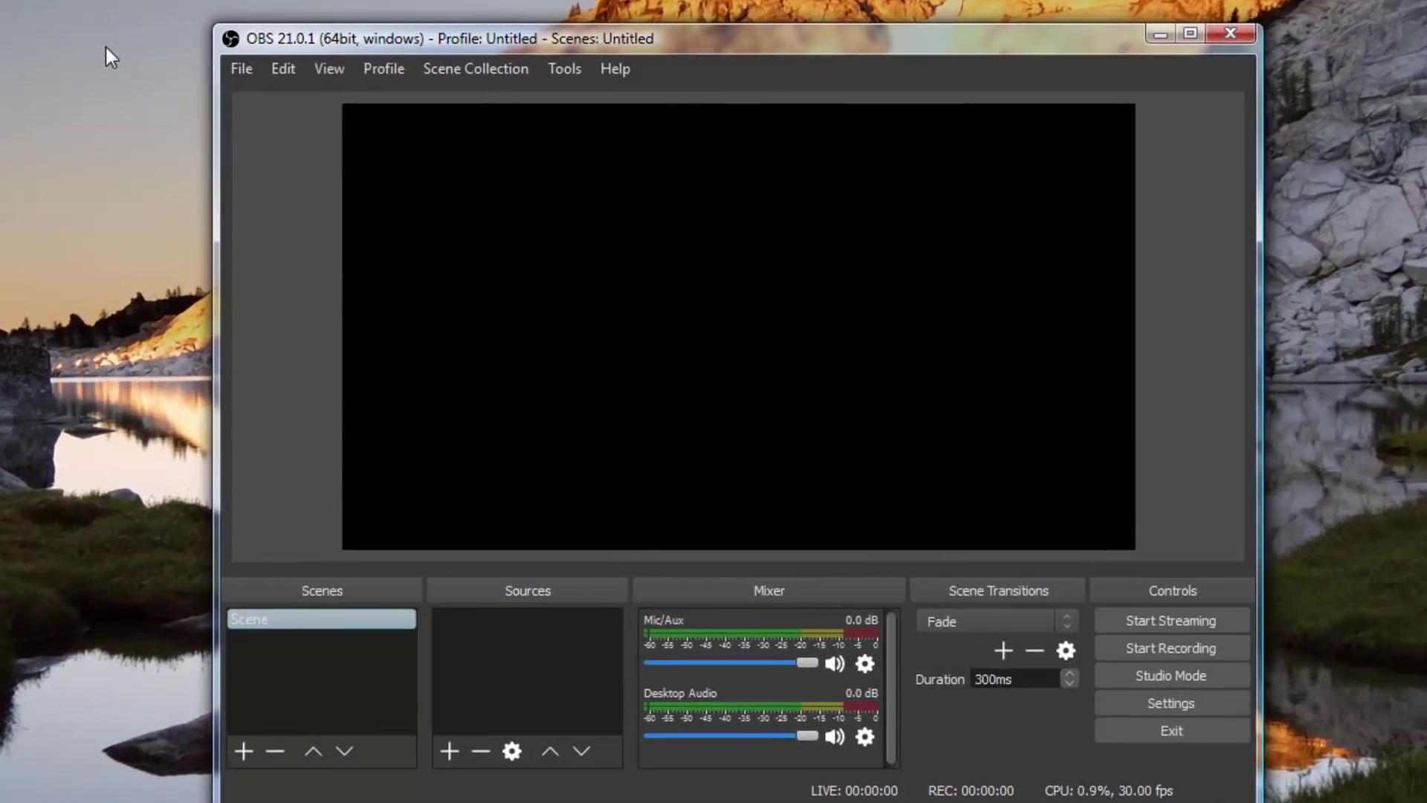
left_click_drag(328, 42, 281, 4)
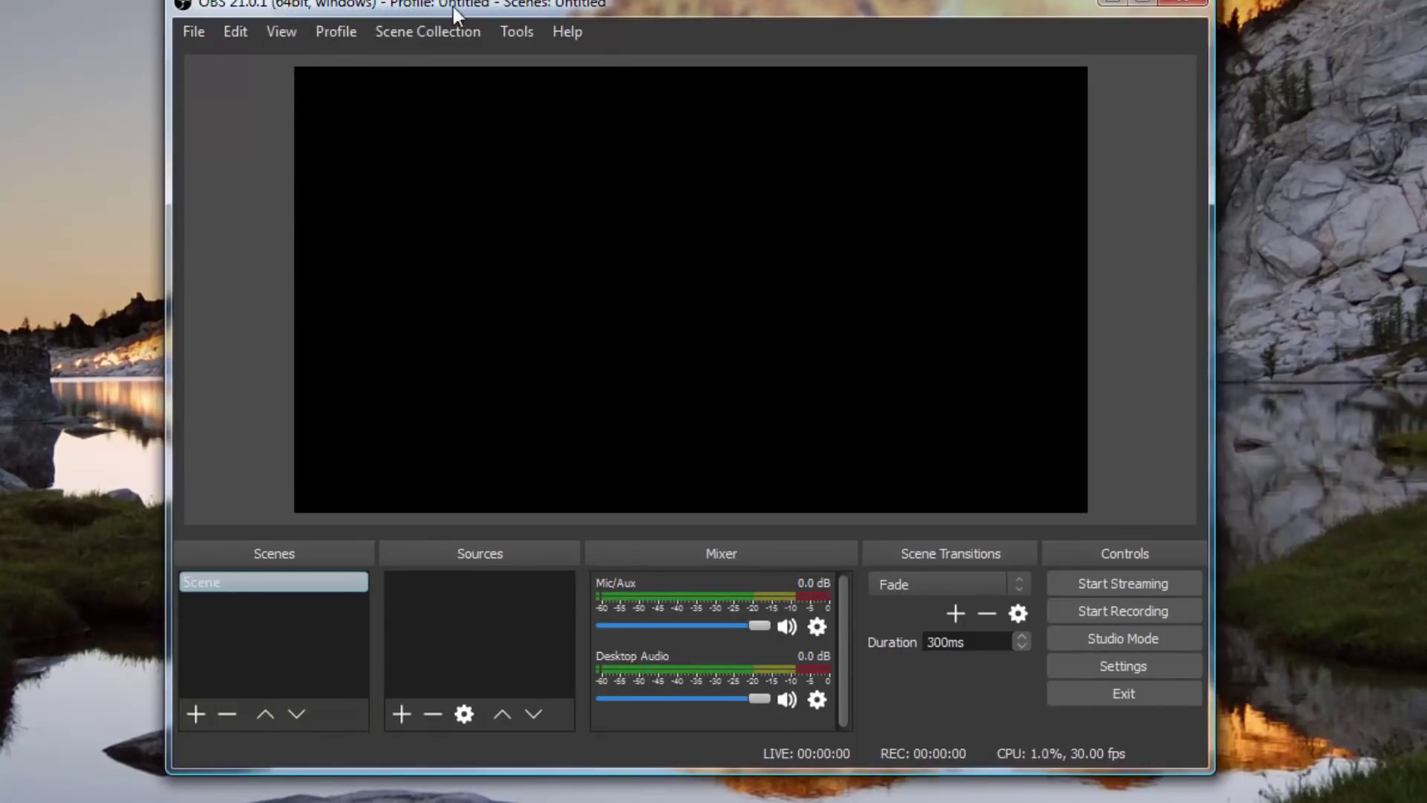
left_click_drag(452, 6, 481, 22)
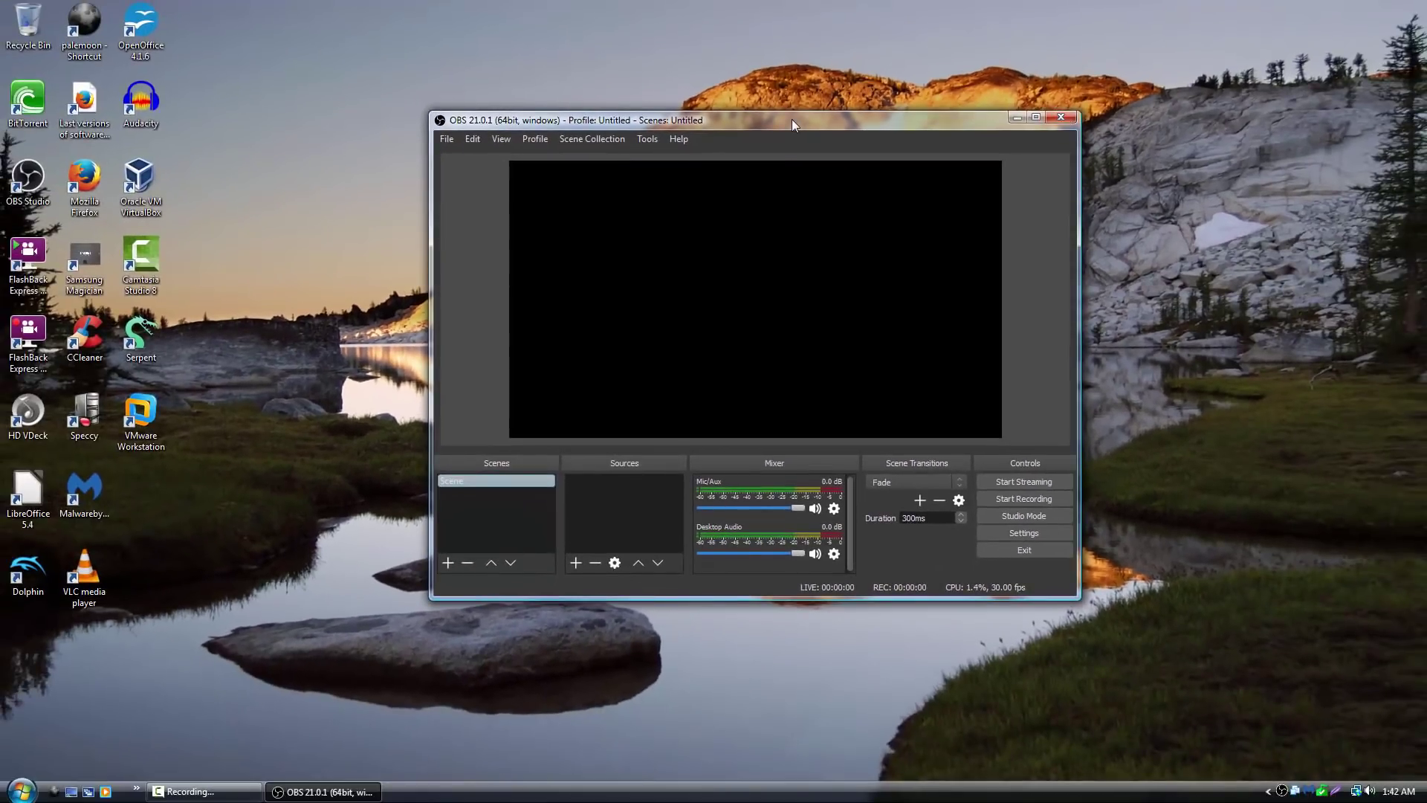
left_click_drag(925, 120, 920, 117)
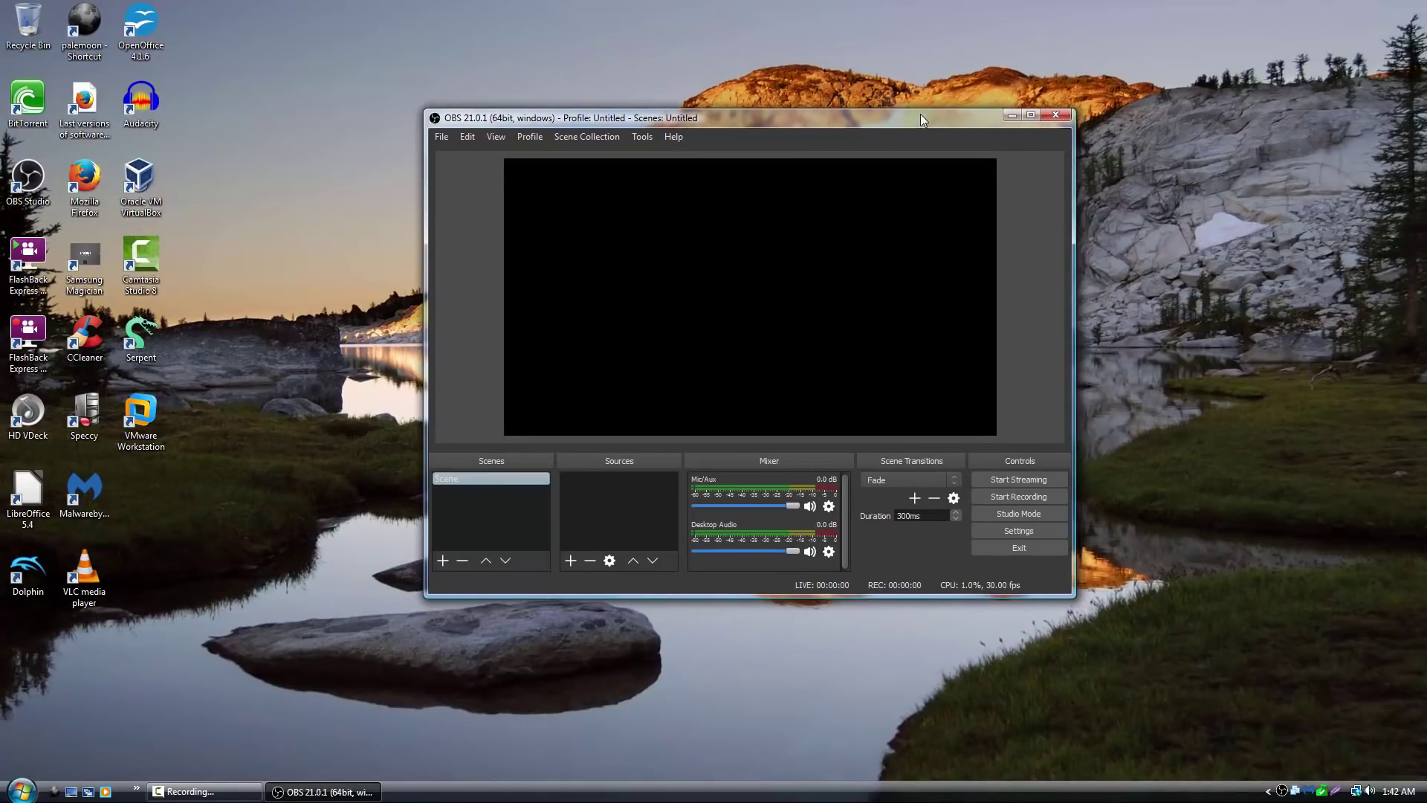
left_click(1067, 117)
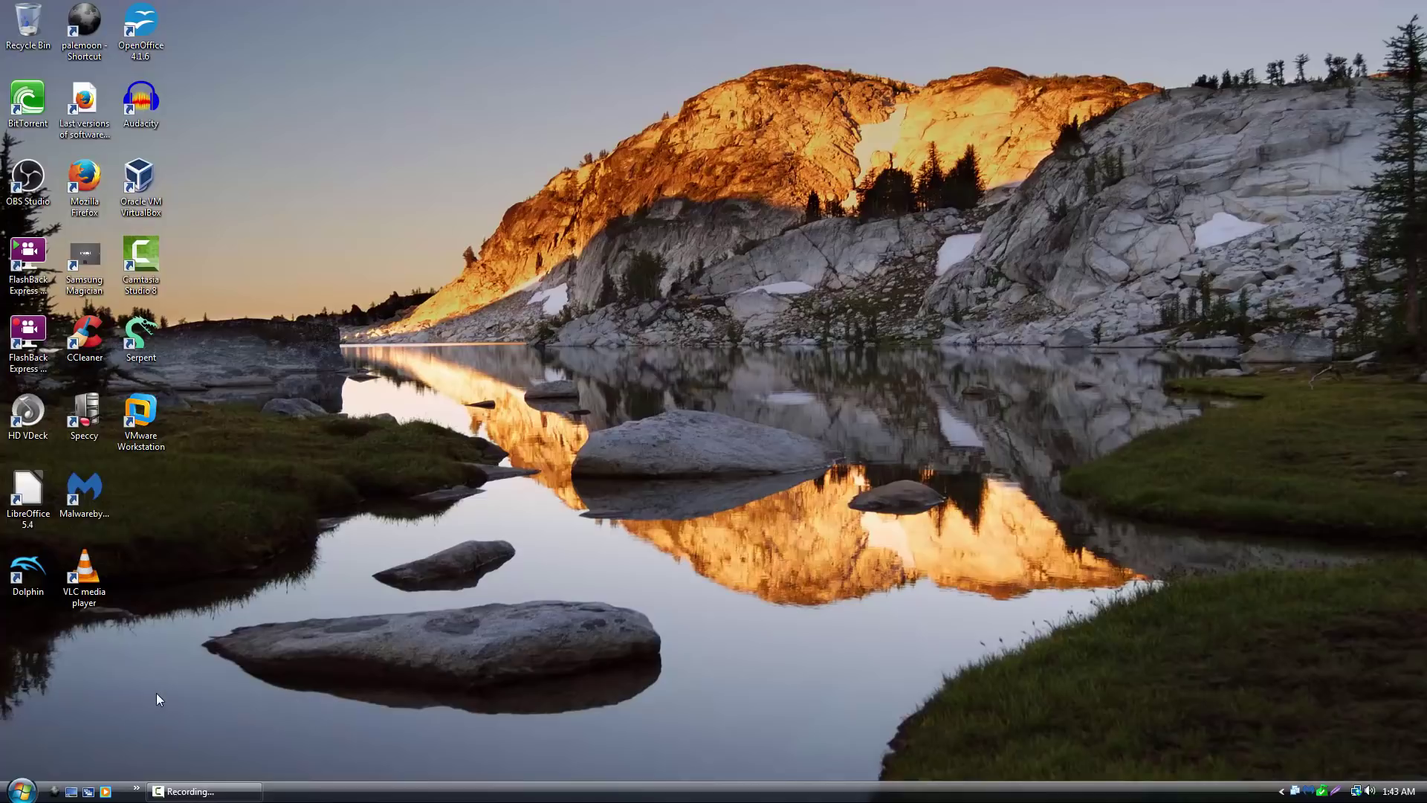
- Start VLC media player and view its version information
double_click(86, 577)
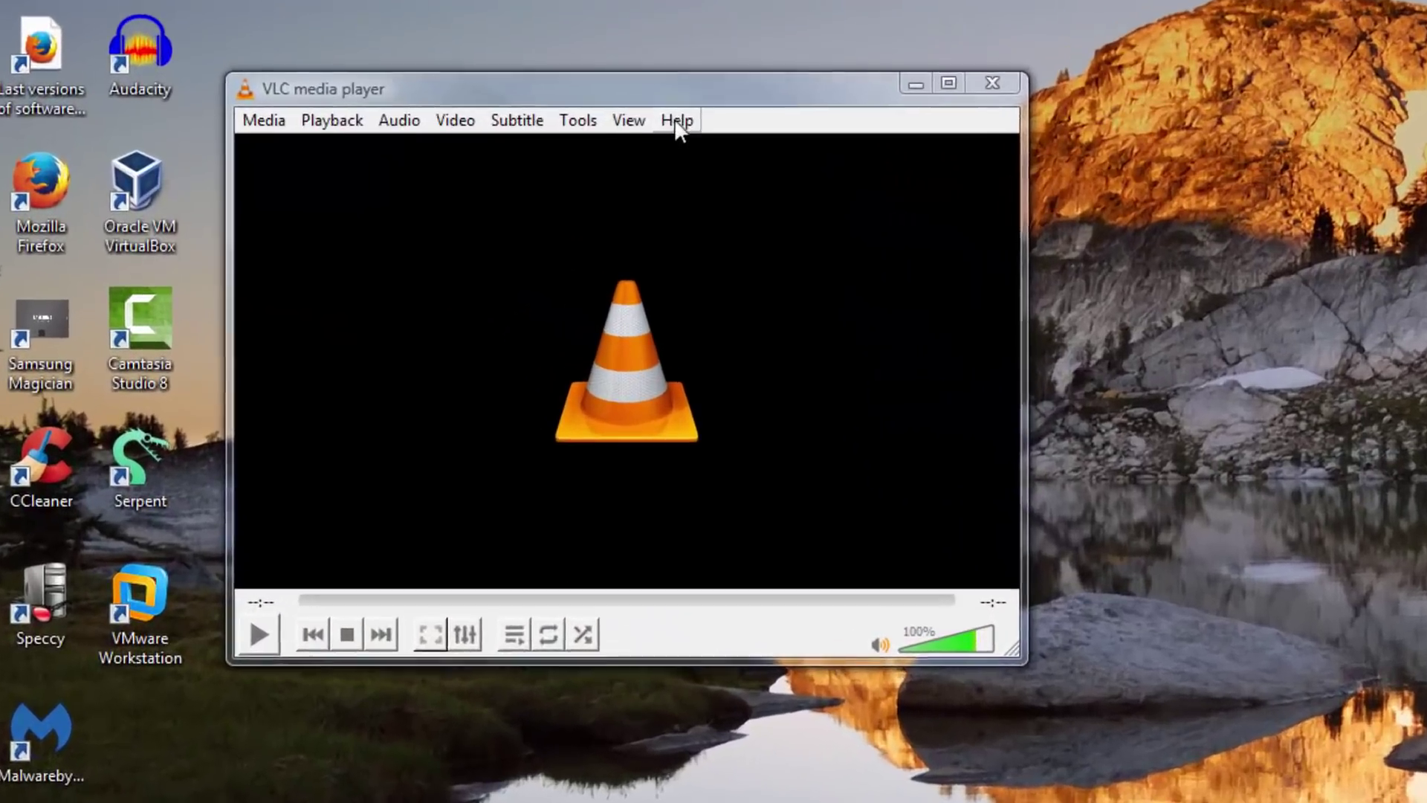
left_click(675, 121)
left_click(756, 222)
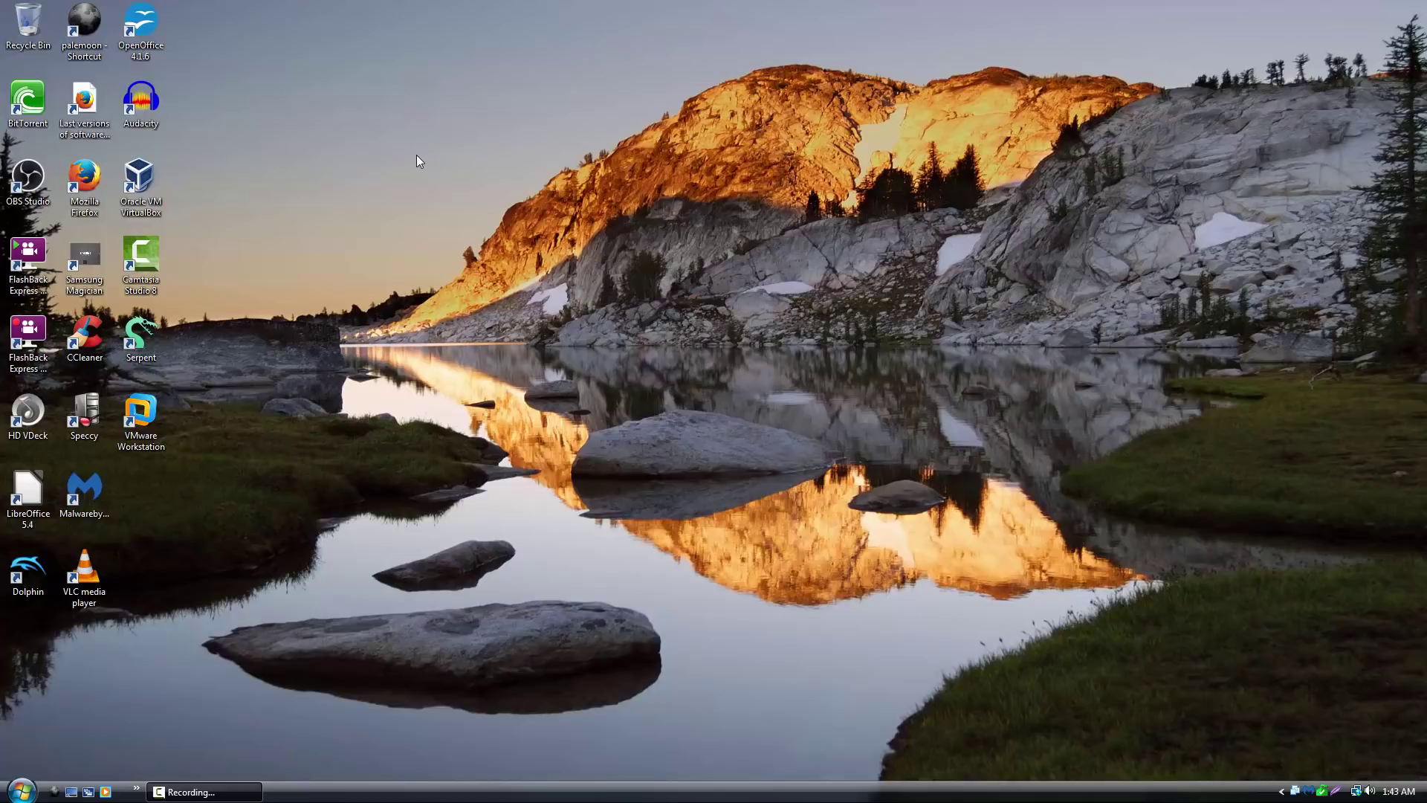
- Start Oracle VM VirtualBox, dismiss the prerelease warning, and view the program's version information
double_click(145, 175)
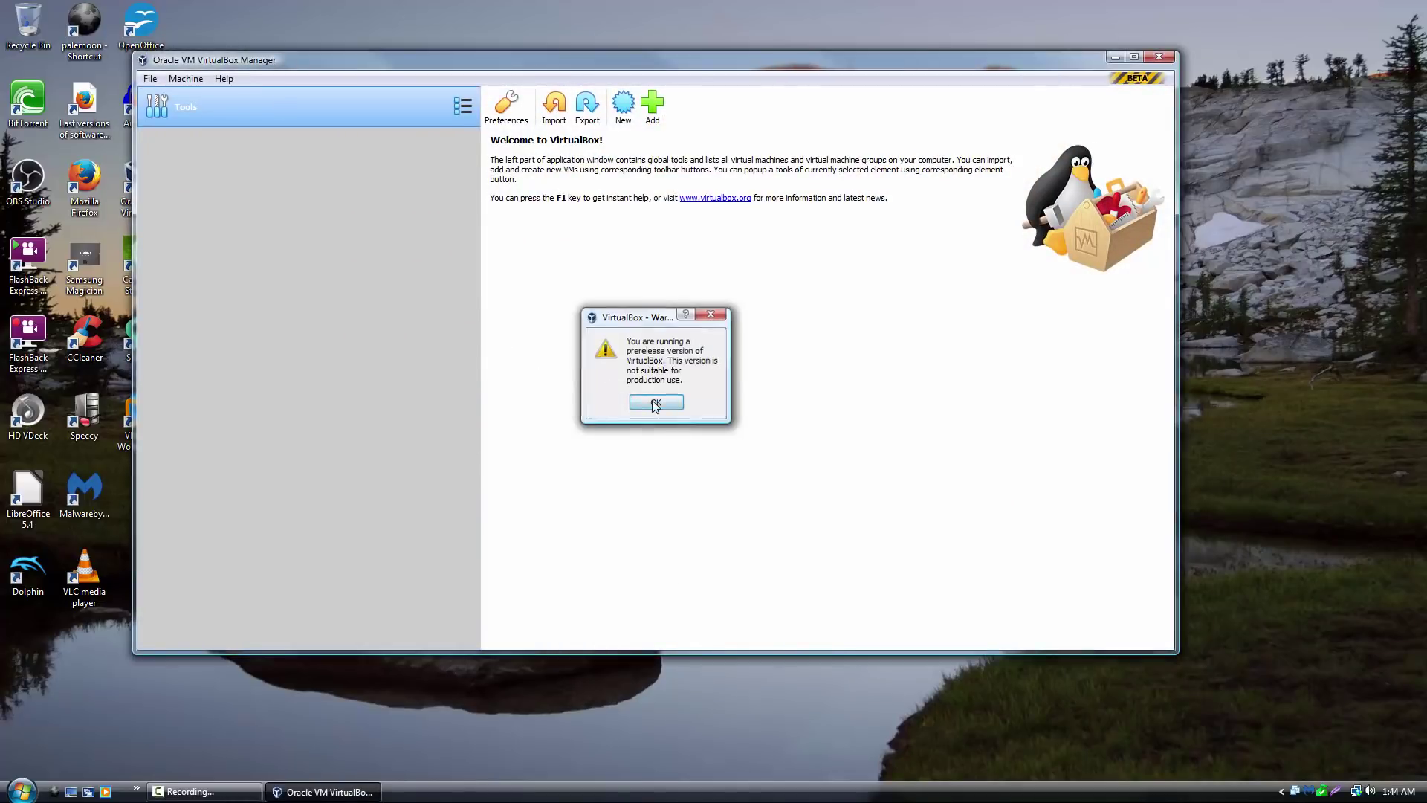
key("Return")
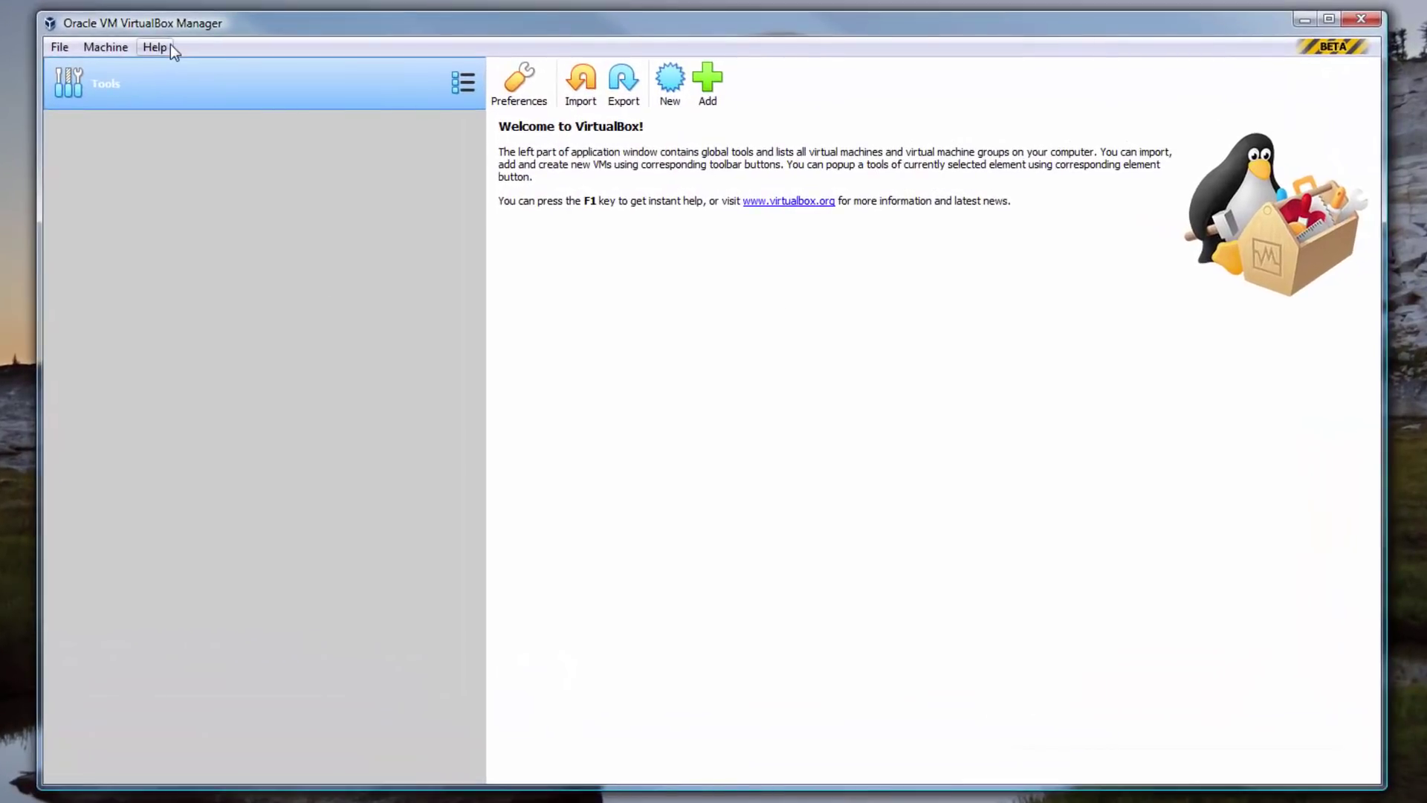
left_click(223, 78)
left_click(238, 193)
left_click(152, 48)
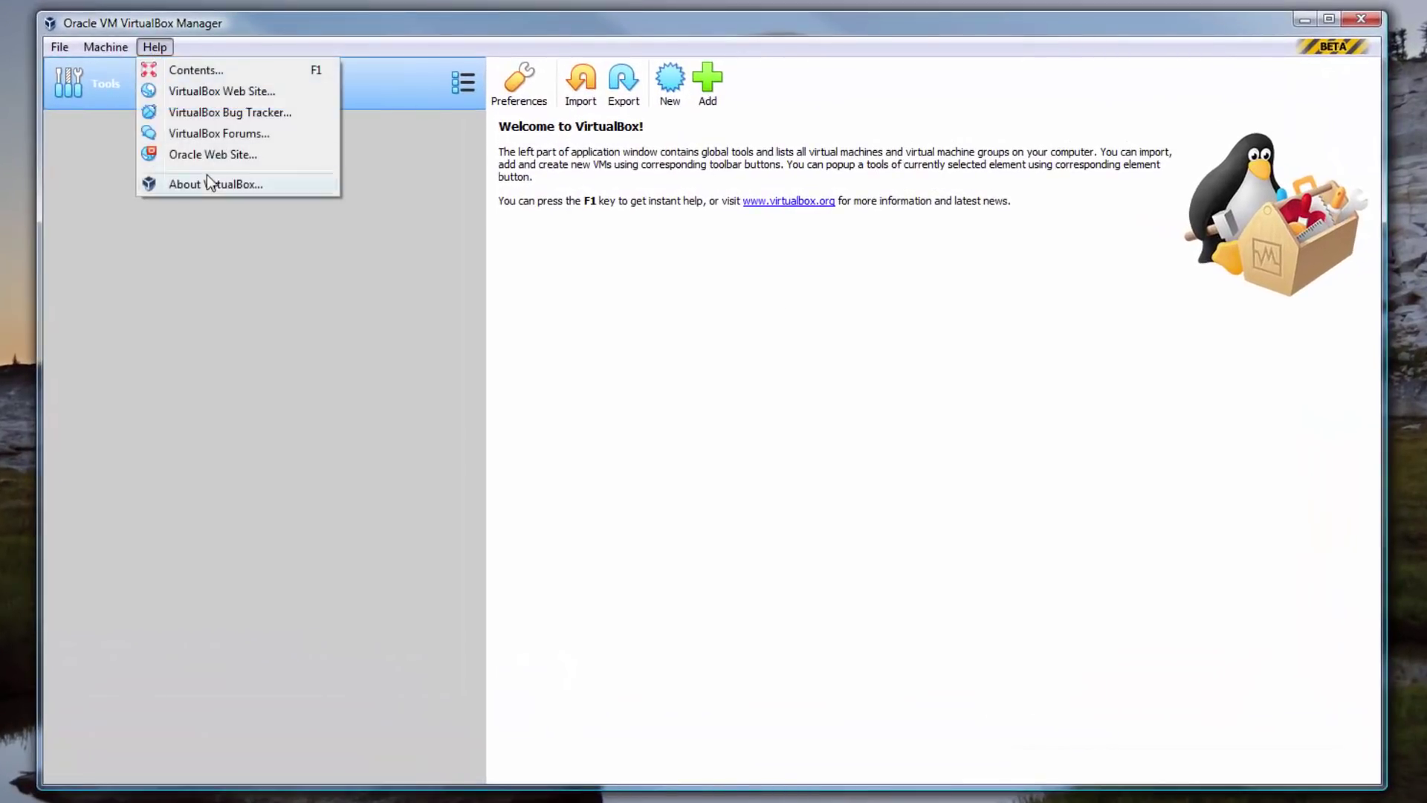
left_click(207, 181)
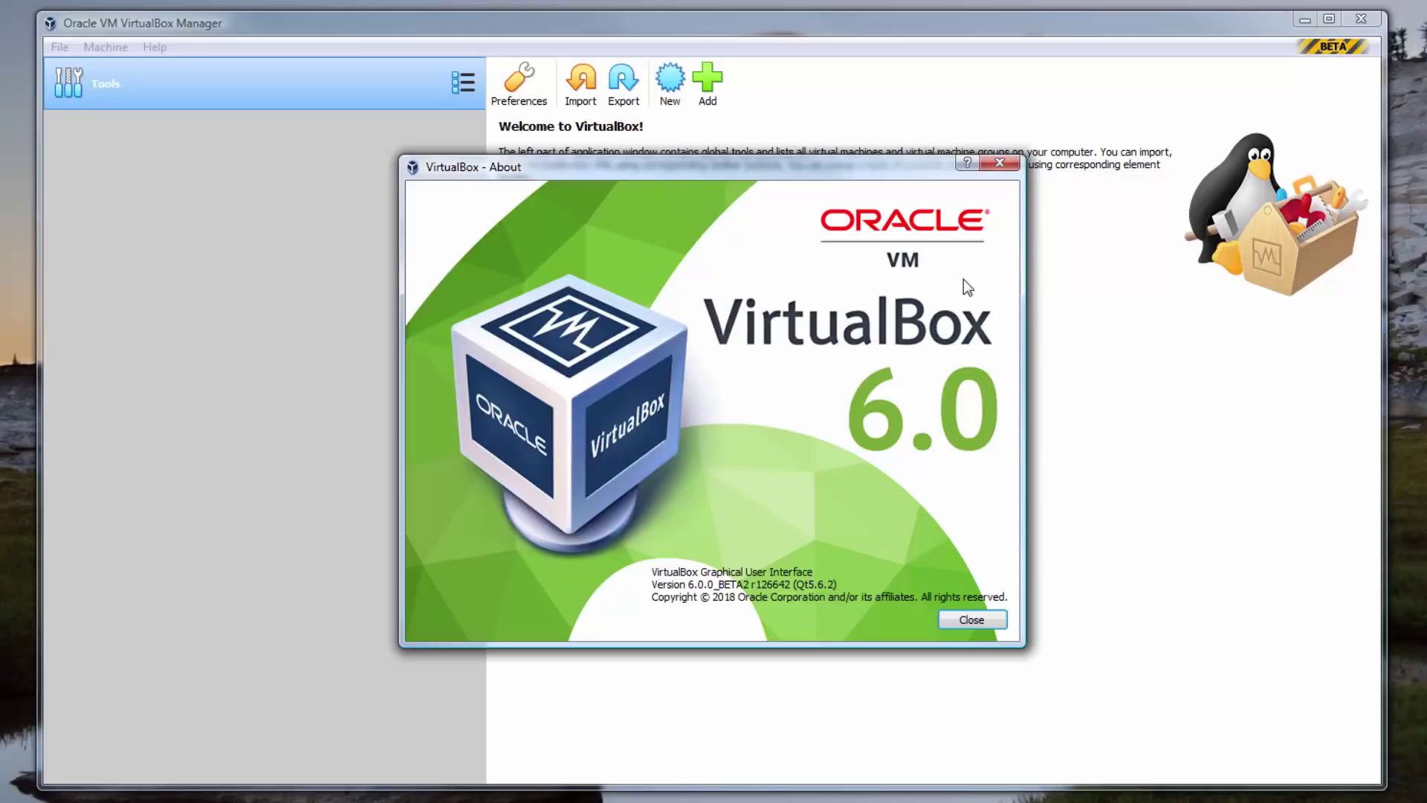
- Dismiss the VirtualBox version information and close VirtualBox Manager
left_click_drag(782, 175, 751, 162)
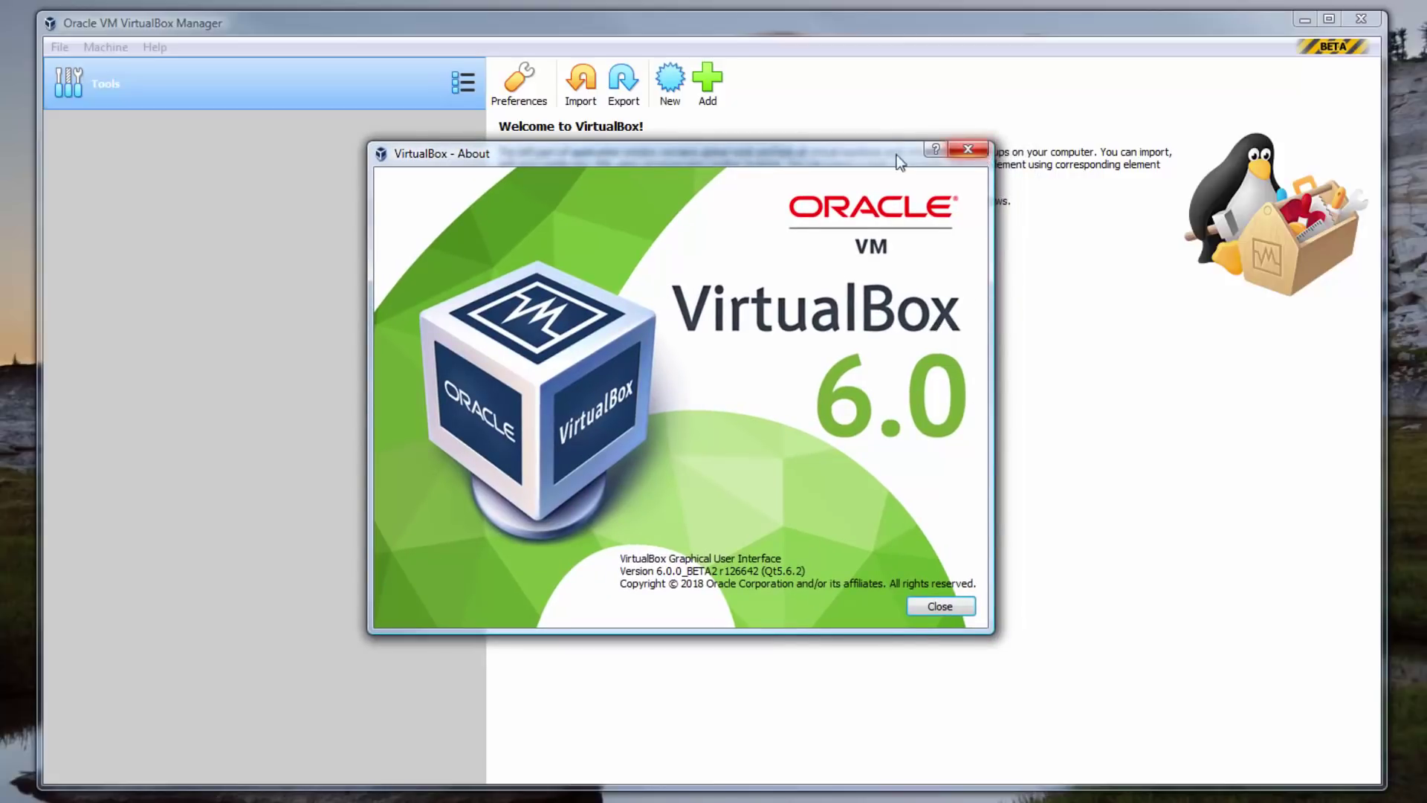
left_click(966, 149)
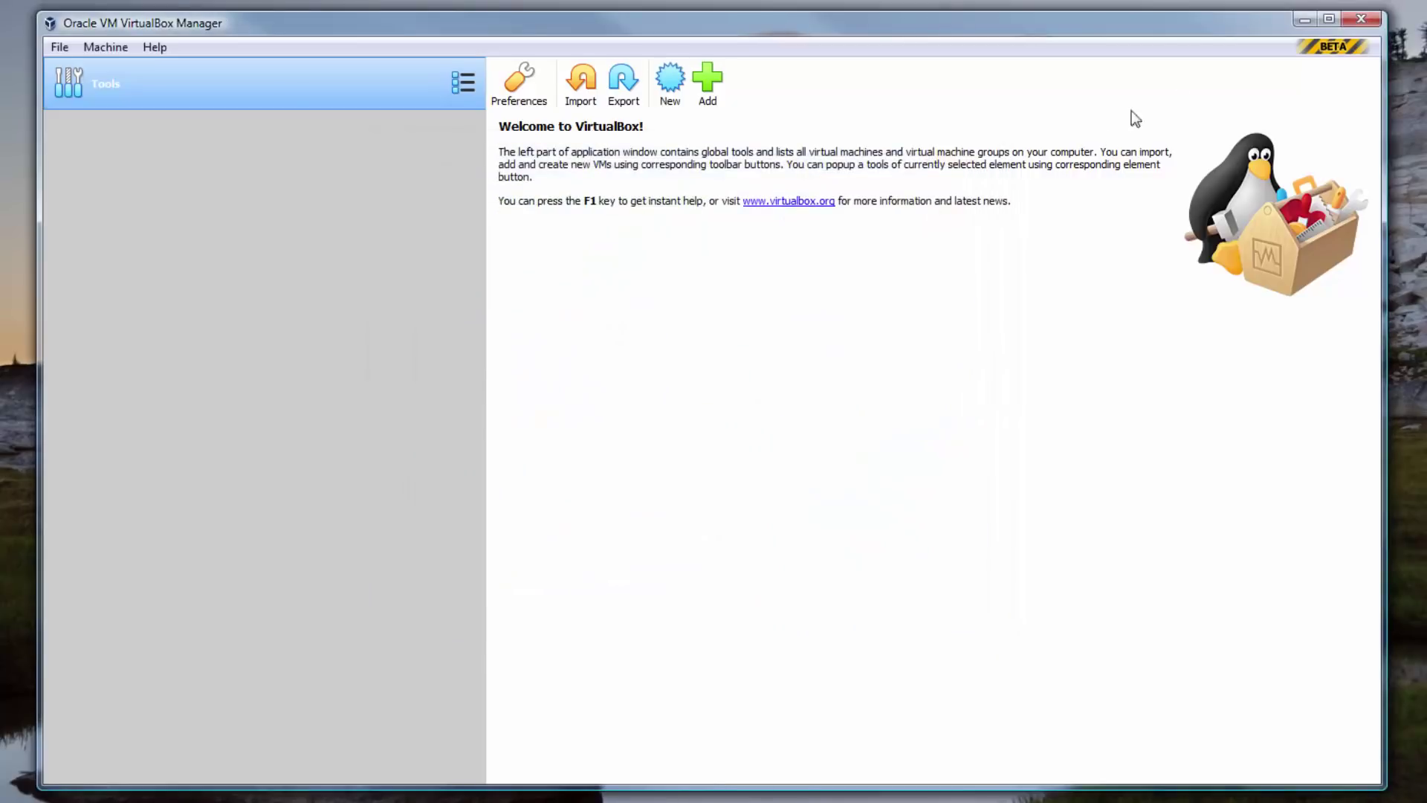
left_click(1373, 20)
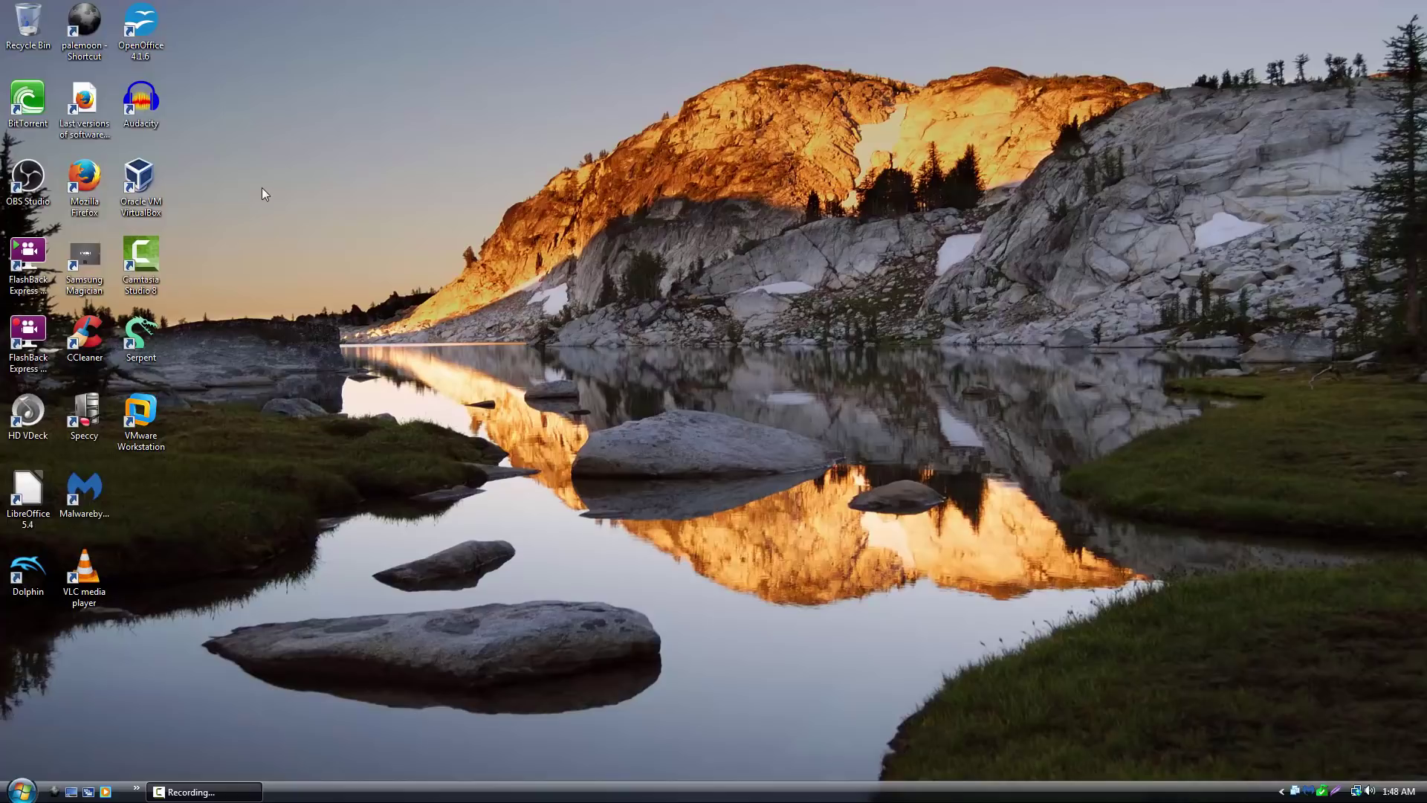
- Start VMware Workstation, view its product and version information, and dismiss it
double_click(151, 412)
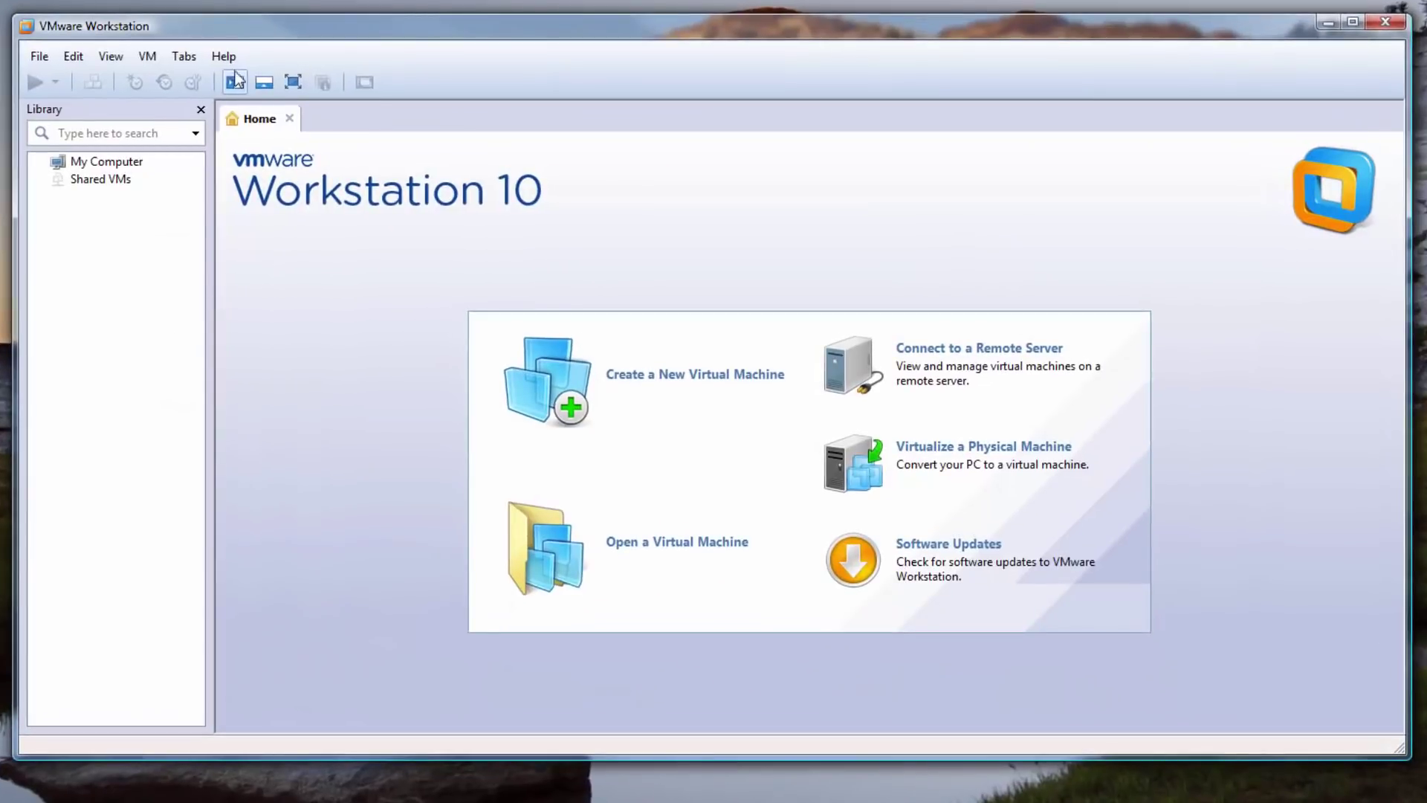
left_click(224, 57)
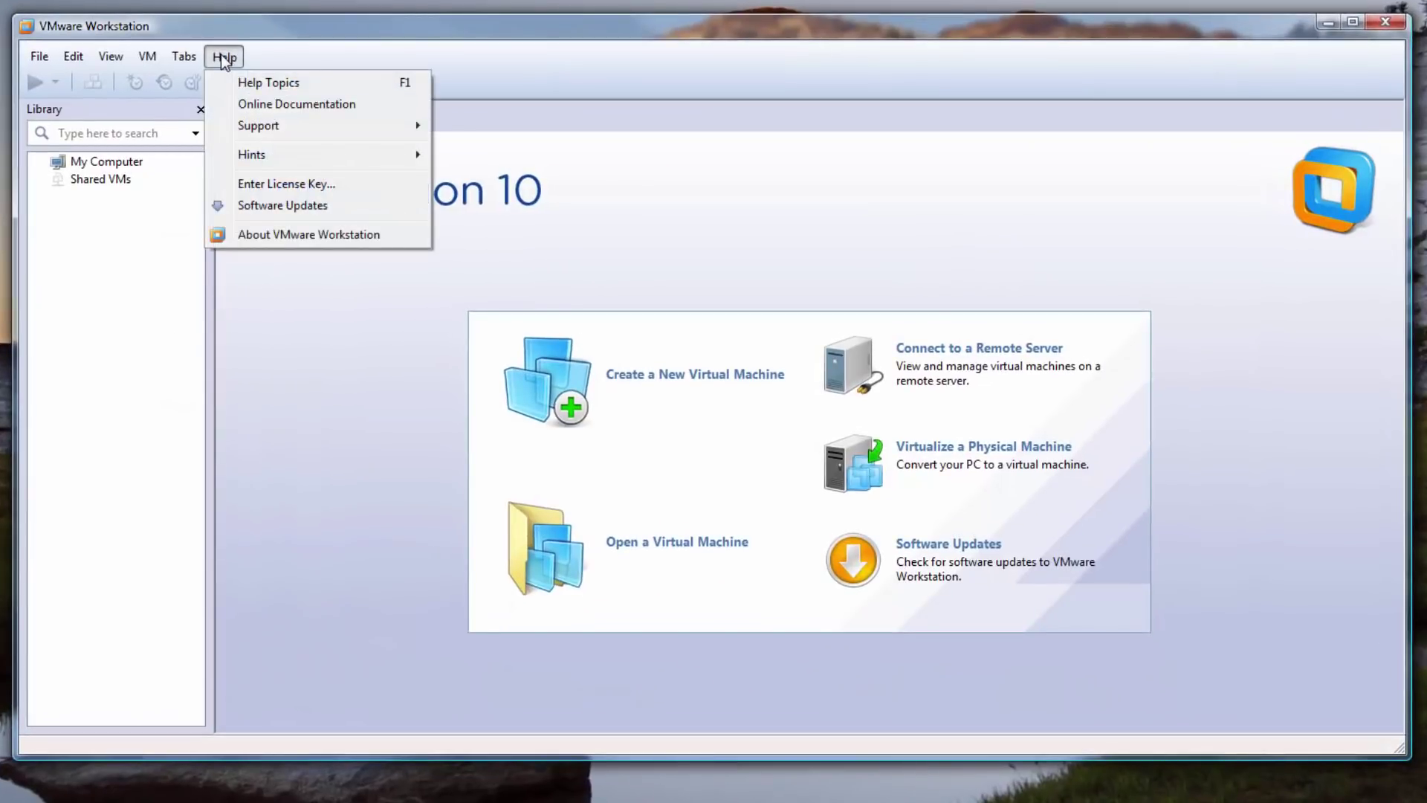
left_click(251, 233)
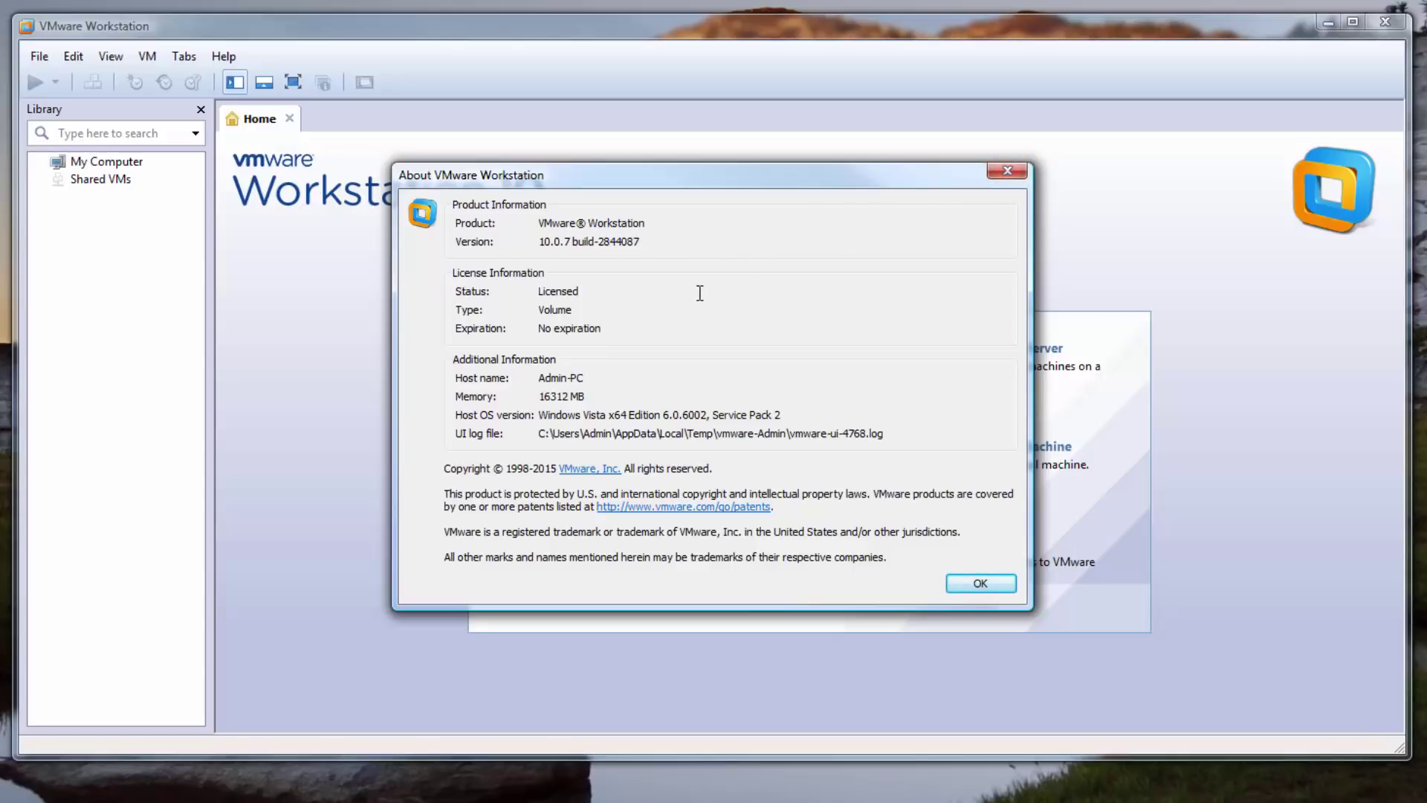
left_click(1008, 176)
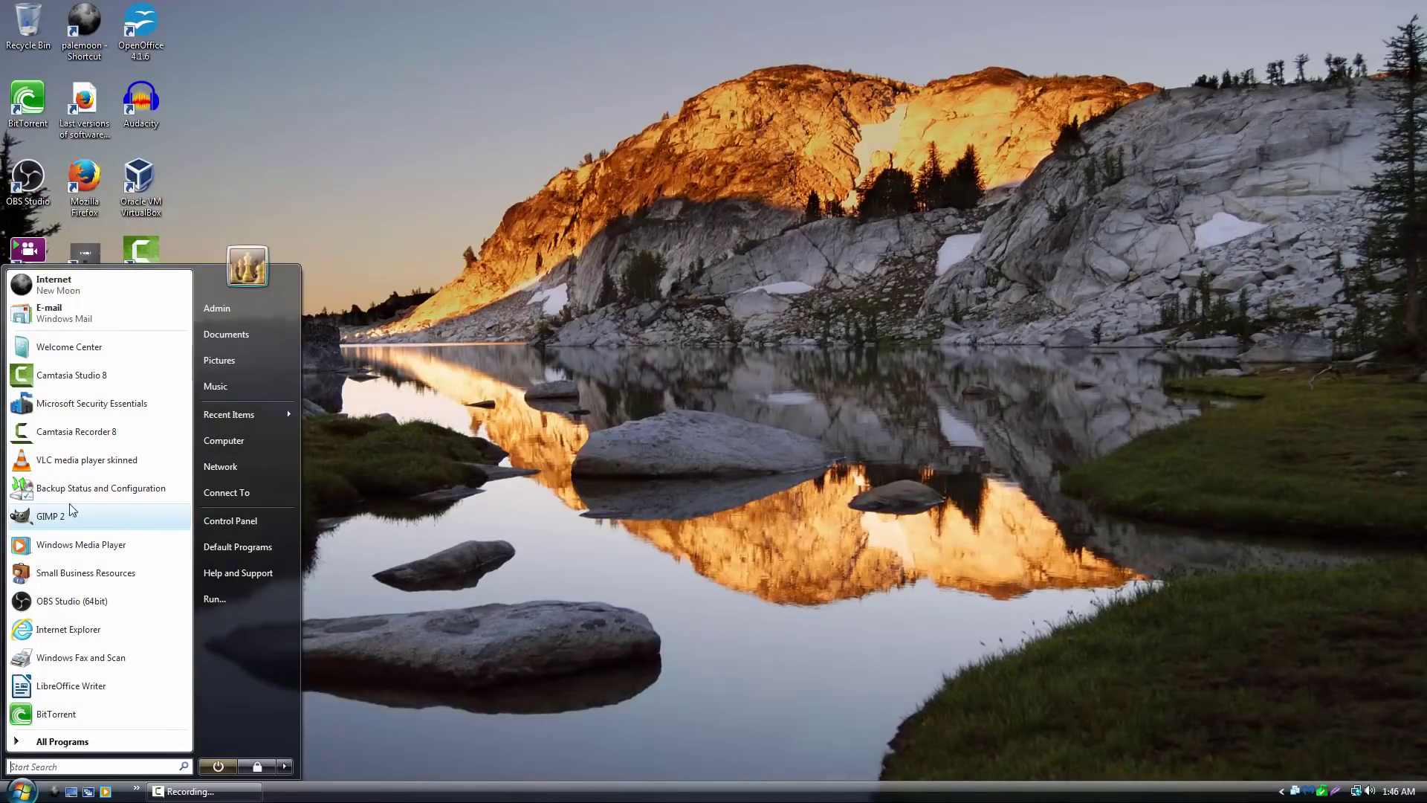
- Start GIMP 2, view its version information, and close the program
left_click(130, 512)
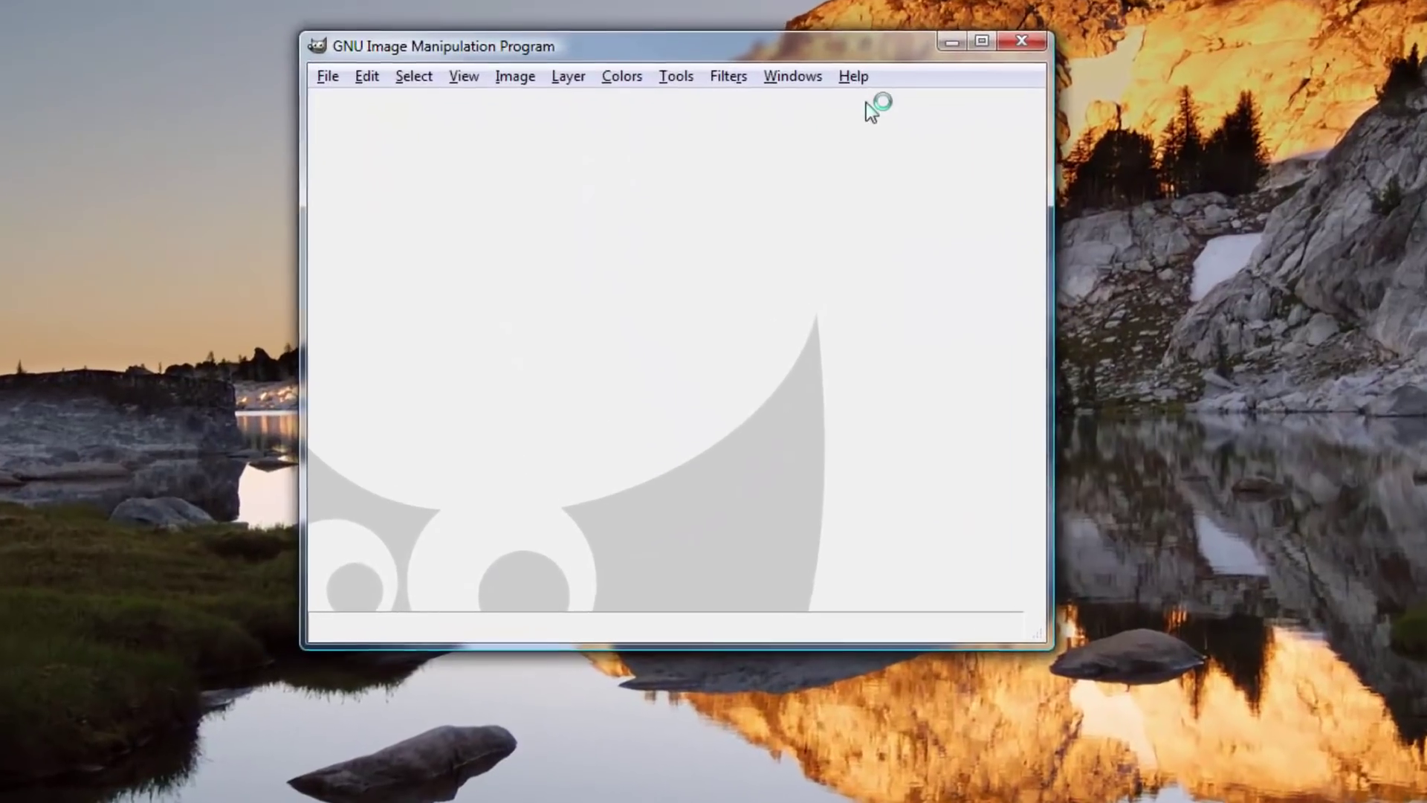
left_click(1212, 92)
left_click(884, 184)
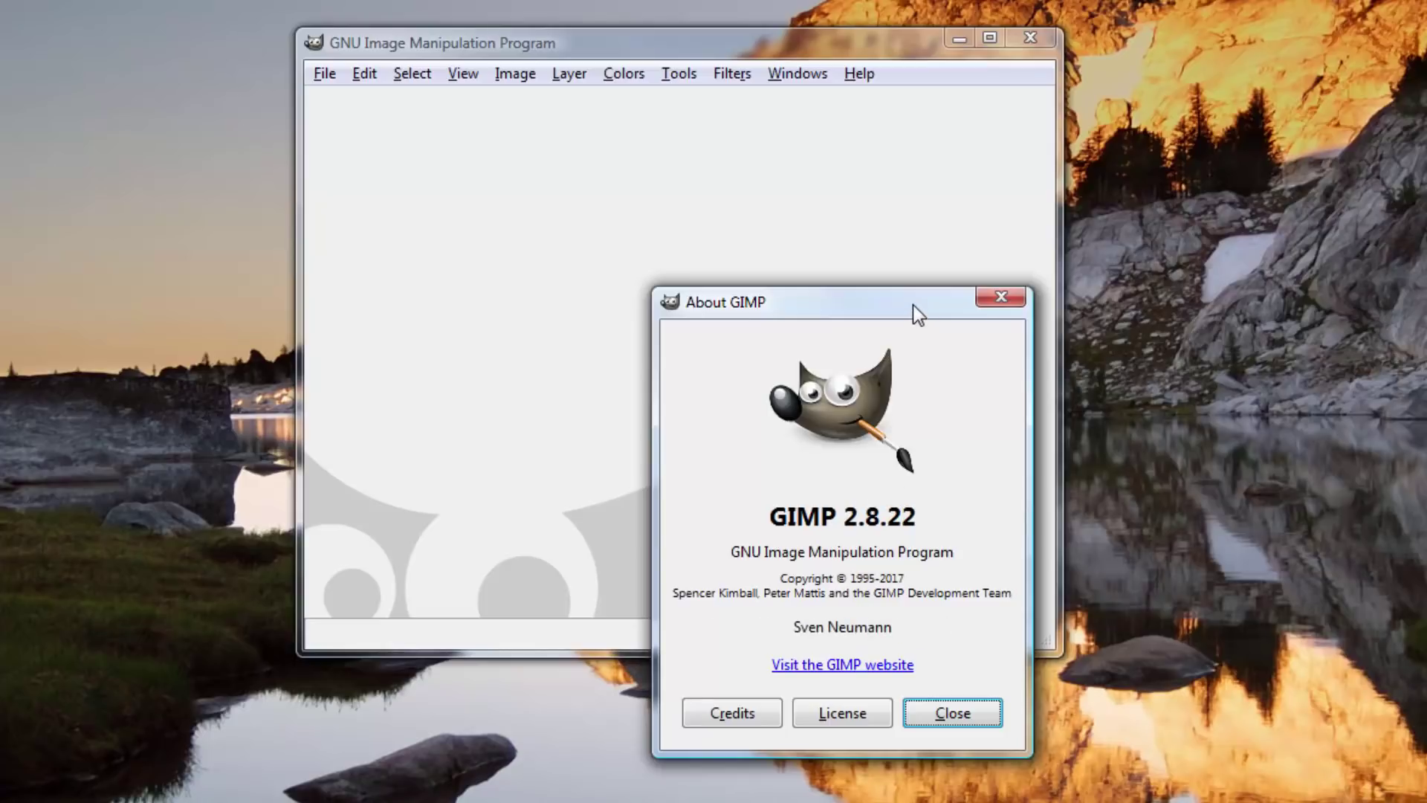
left_click(996, 298)
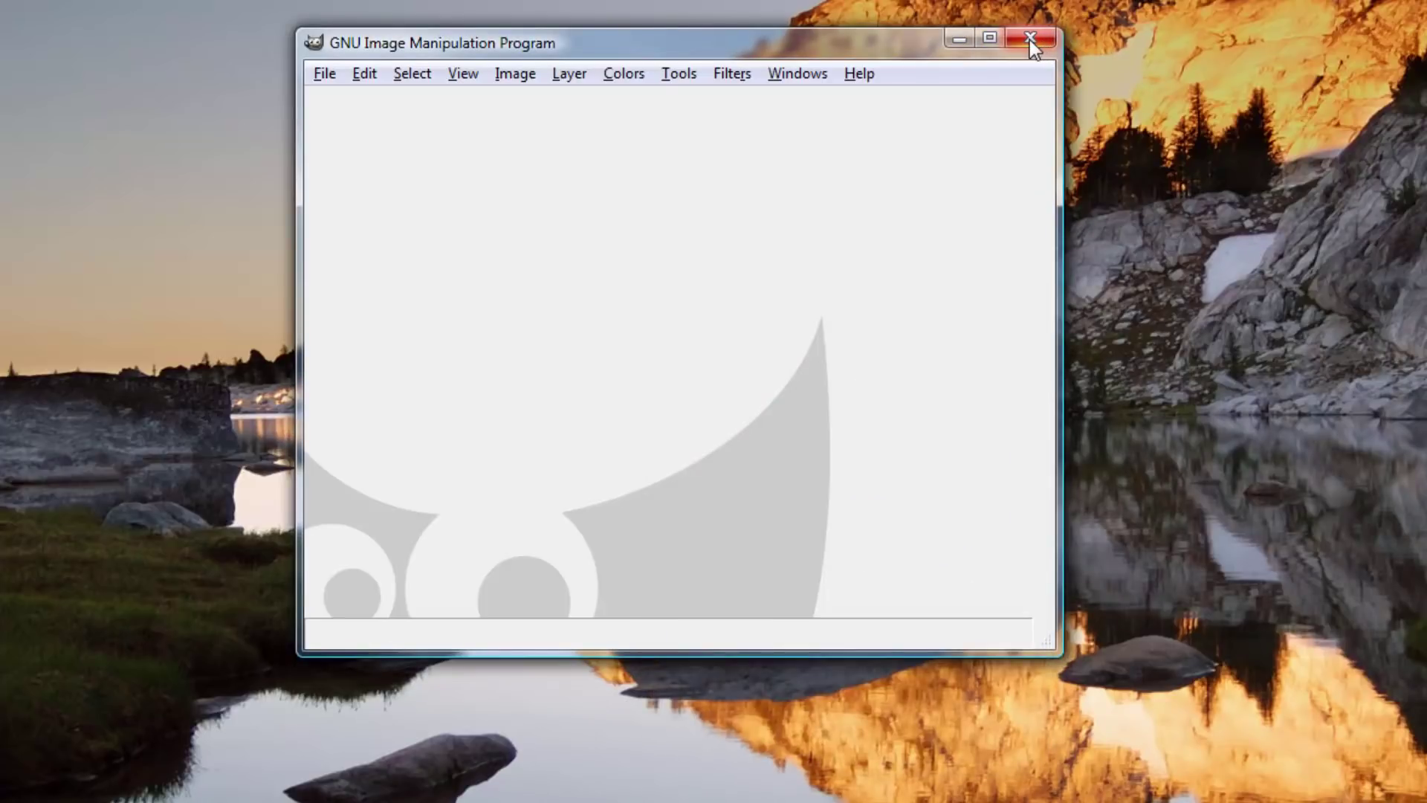
left_click_drag(718, 44, 924, 127)
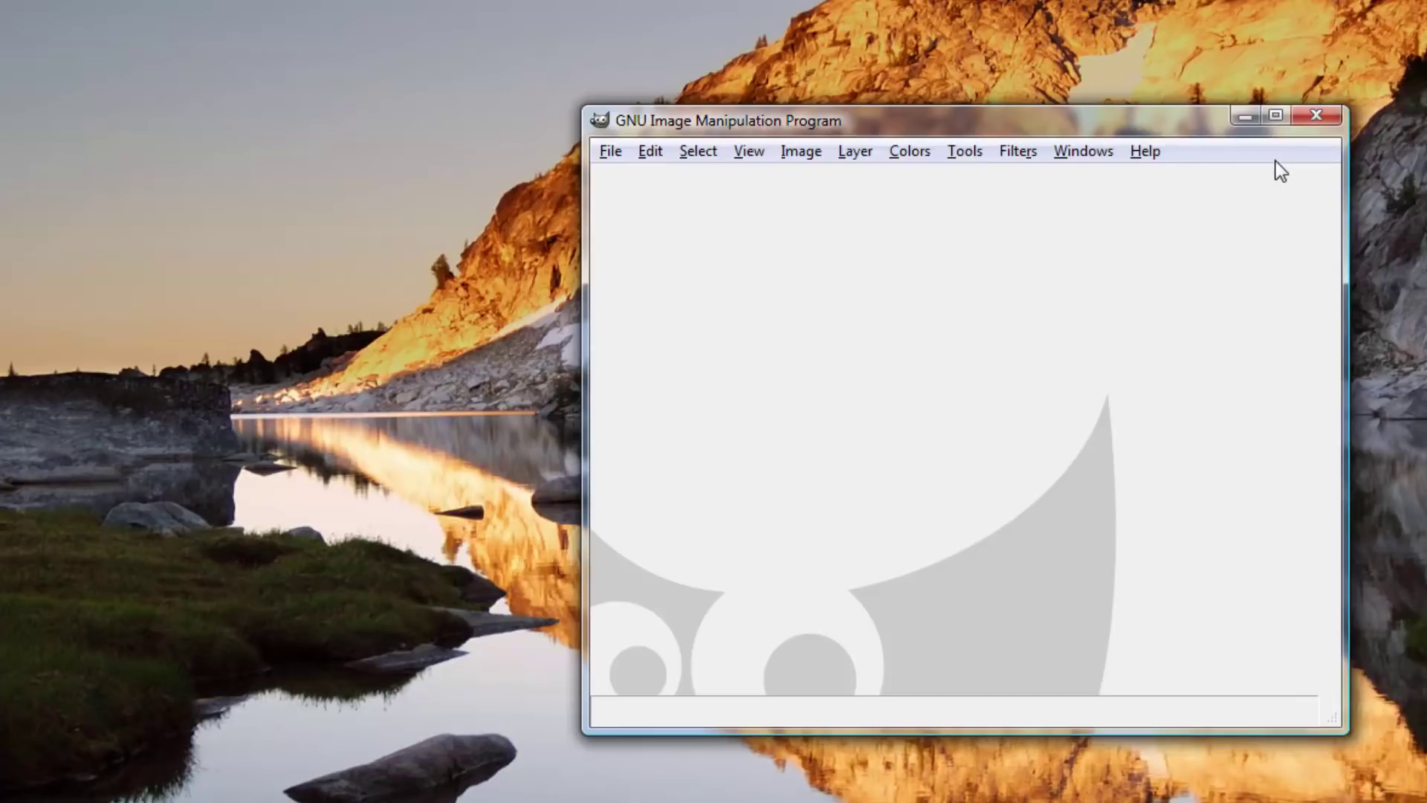
left_click_drag(1147, 129, 1090, 125)
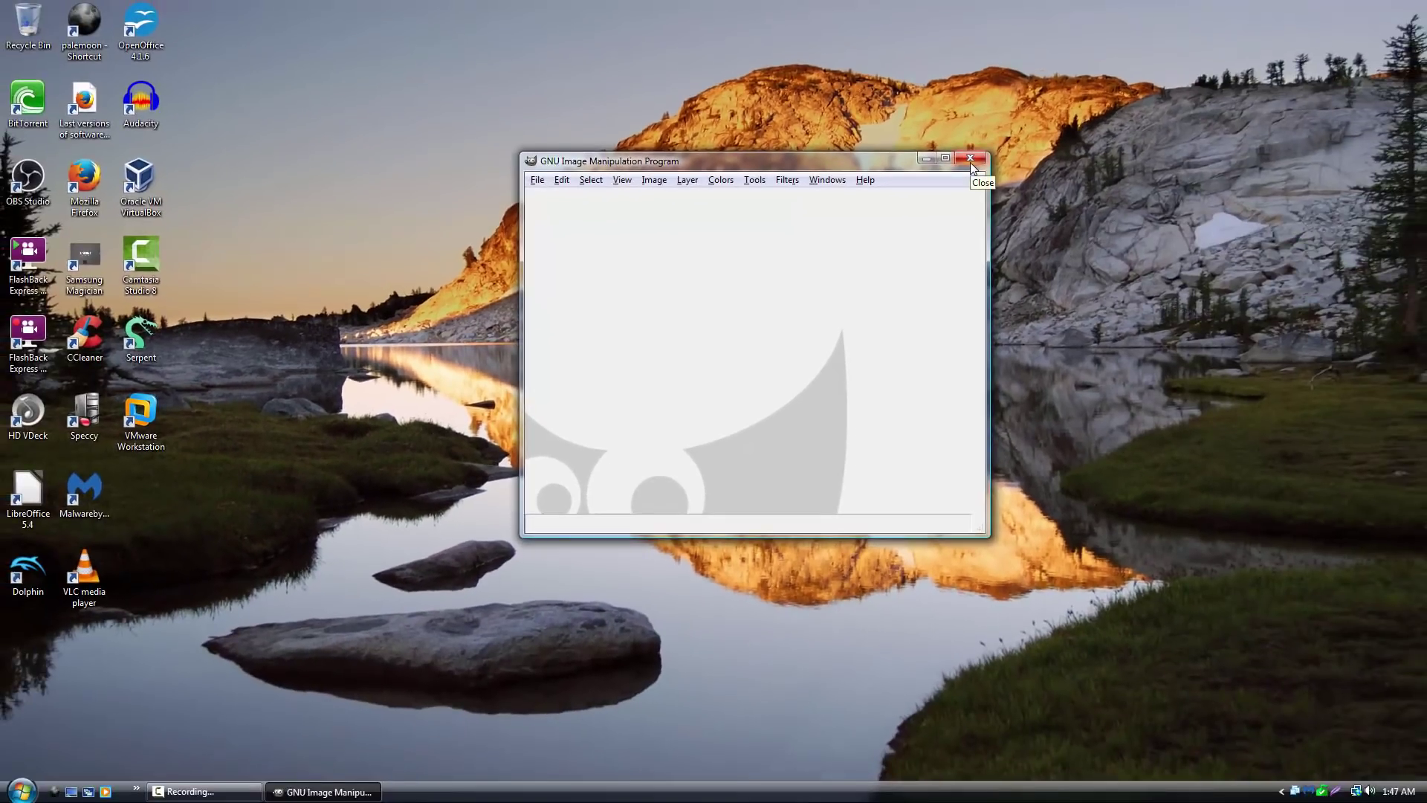
left_click(971, 159)
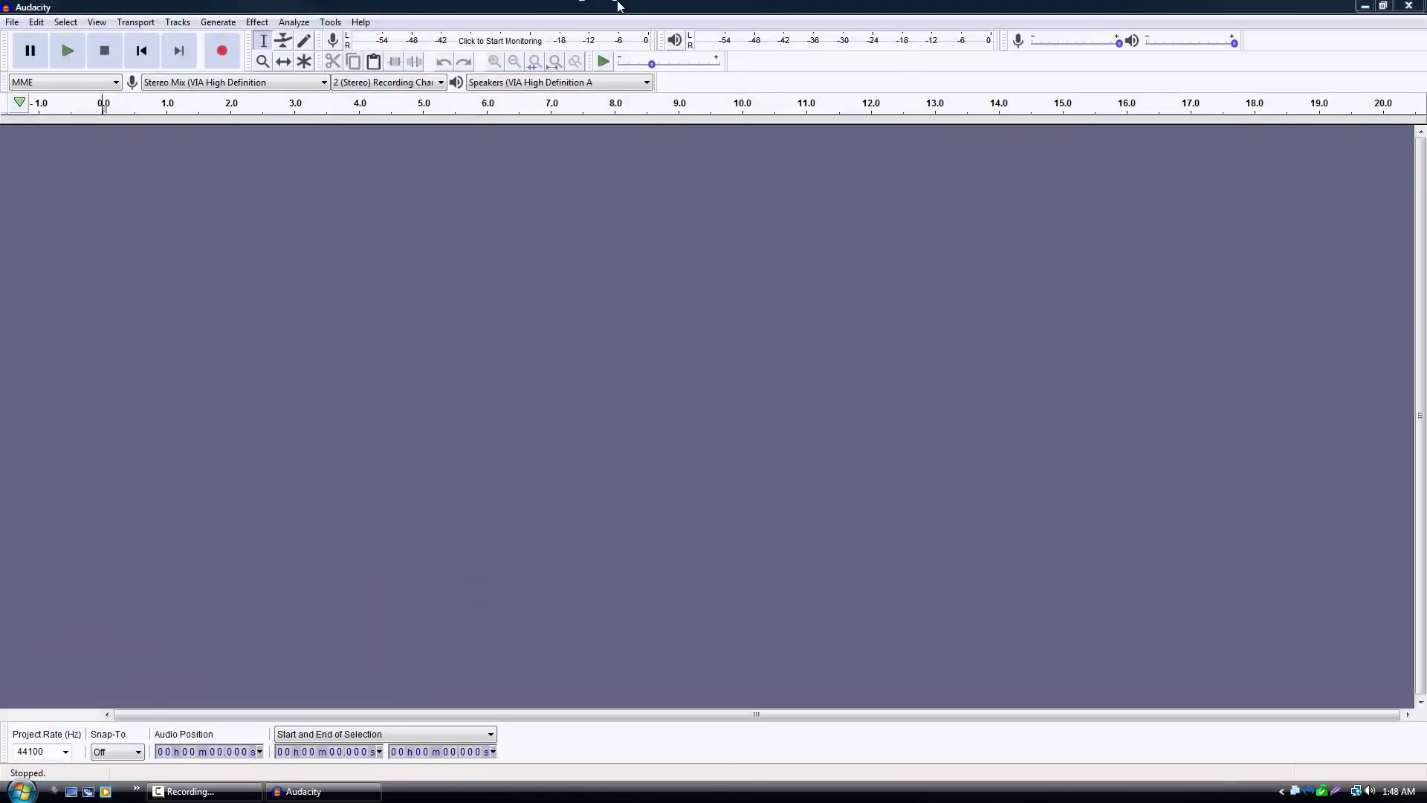
- Restore the Audacity window to a smaller size and view the program's version information
double_click(617, 5)
left_click_drag(647, 58, 518, 54)
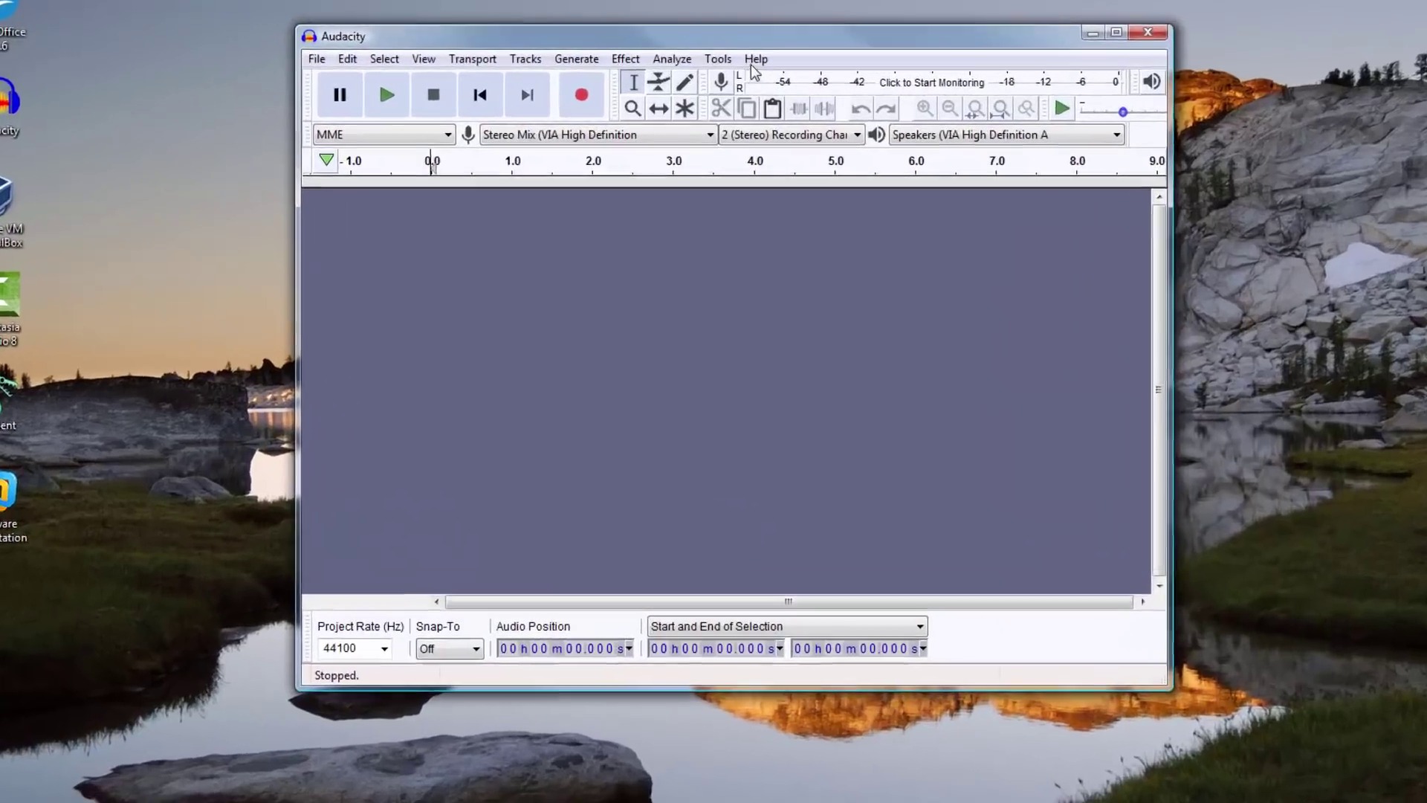
left_click(752, 60)
left_click(781, 173)
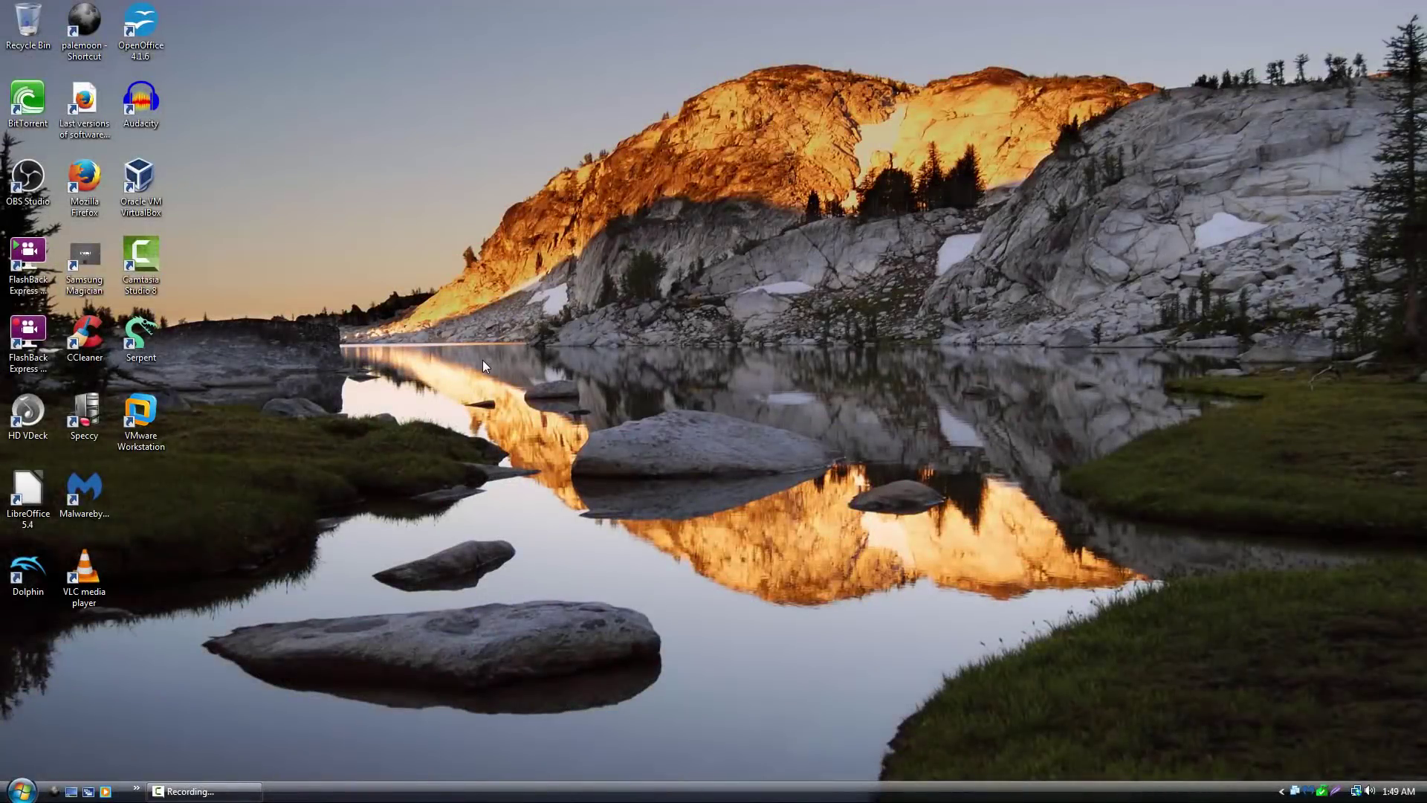
- Open Microsoft Security Essentials to view the PC protection status
left_click(21, 790)
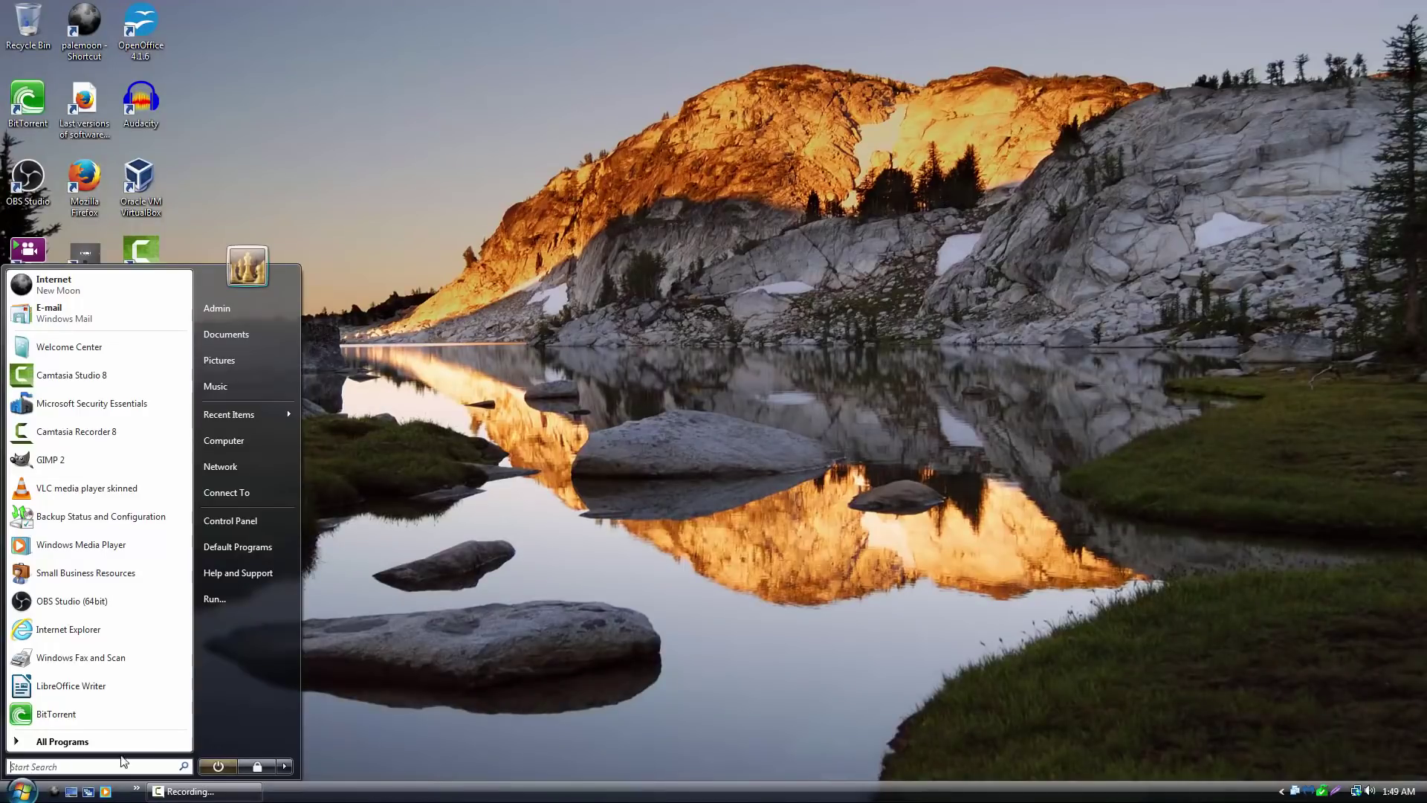
left_click(617, 629)
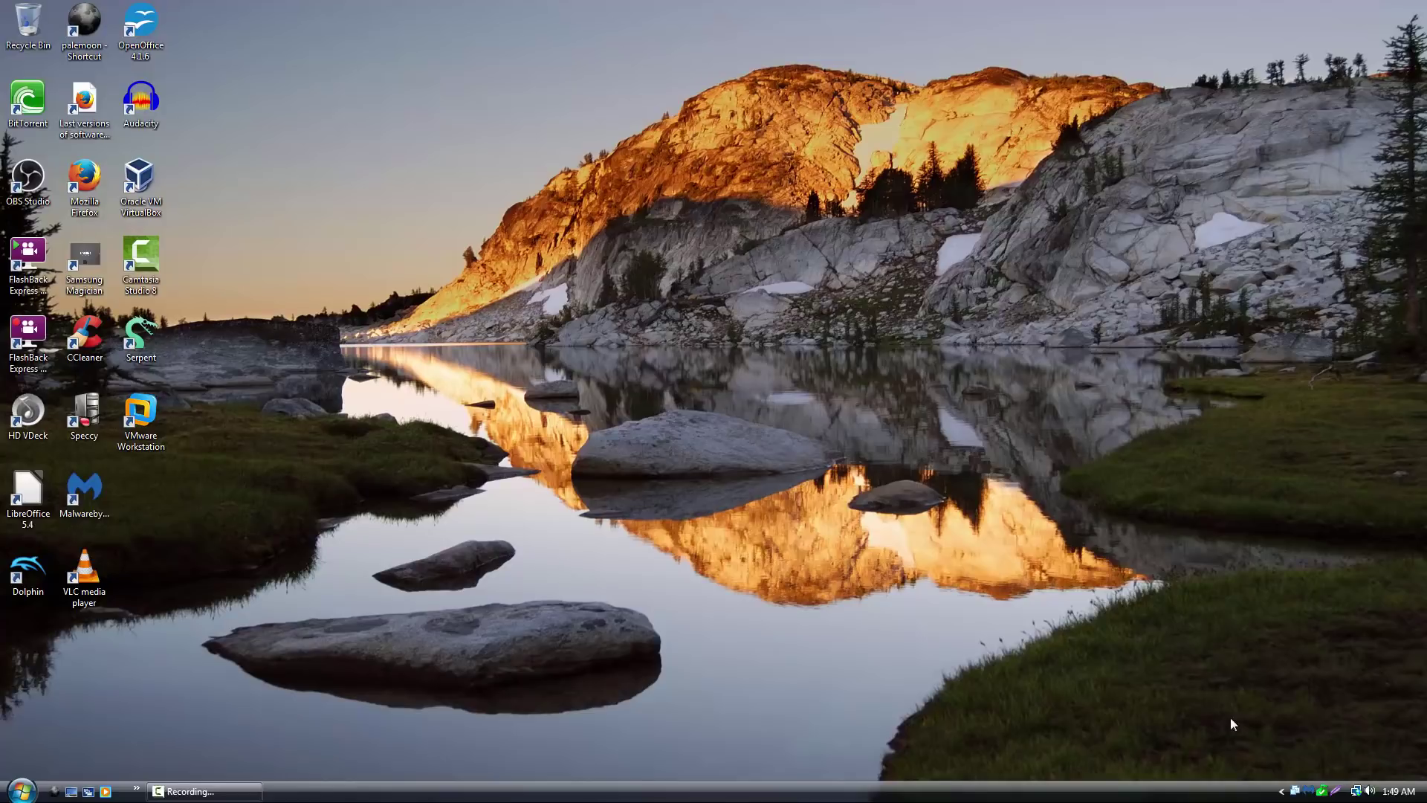
double_click(1327, 792)
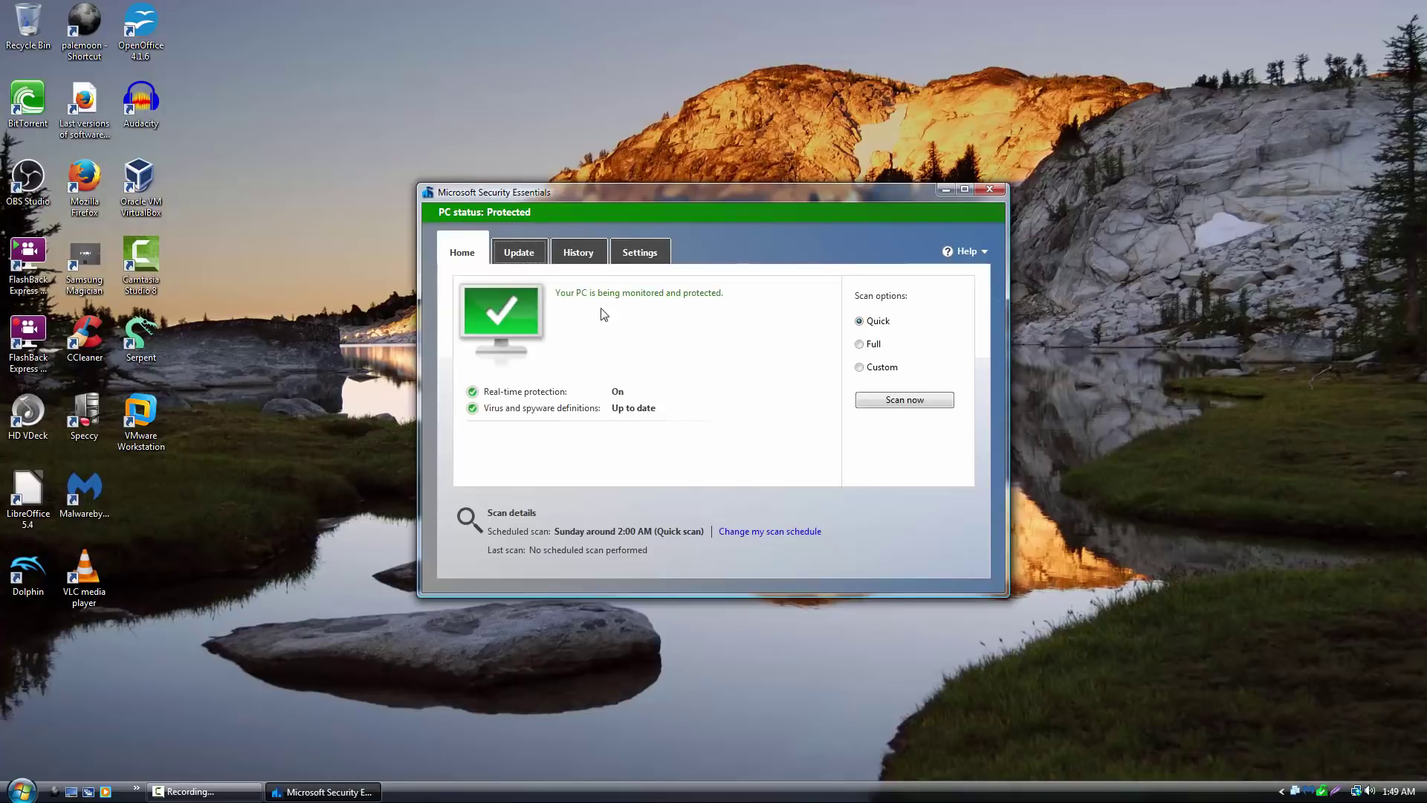
- View the version information of Microsoft Security Essentials and dismiss it
left_click_drag(675, 196, 675, 202)
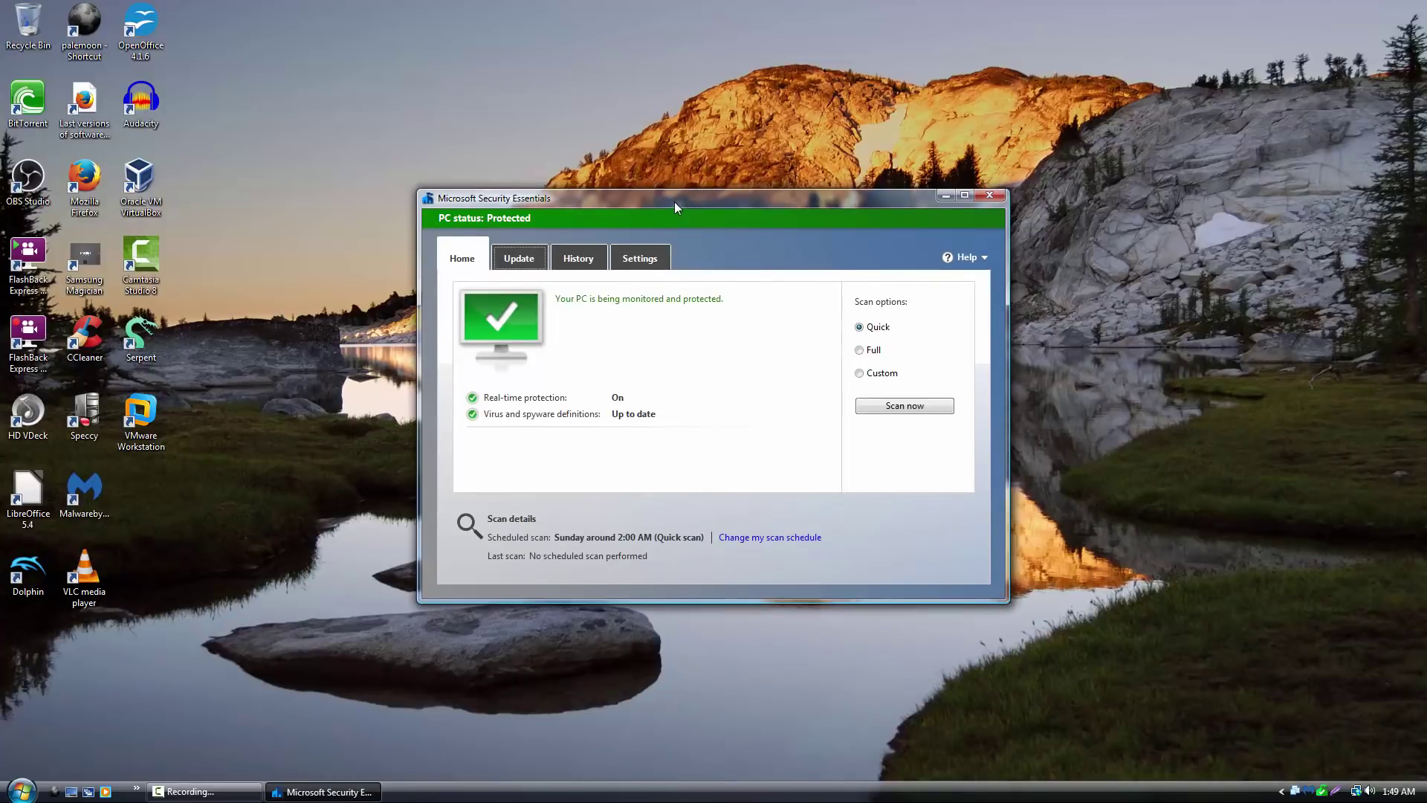
left_click(987, 259)
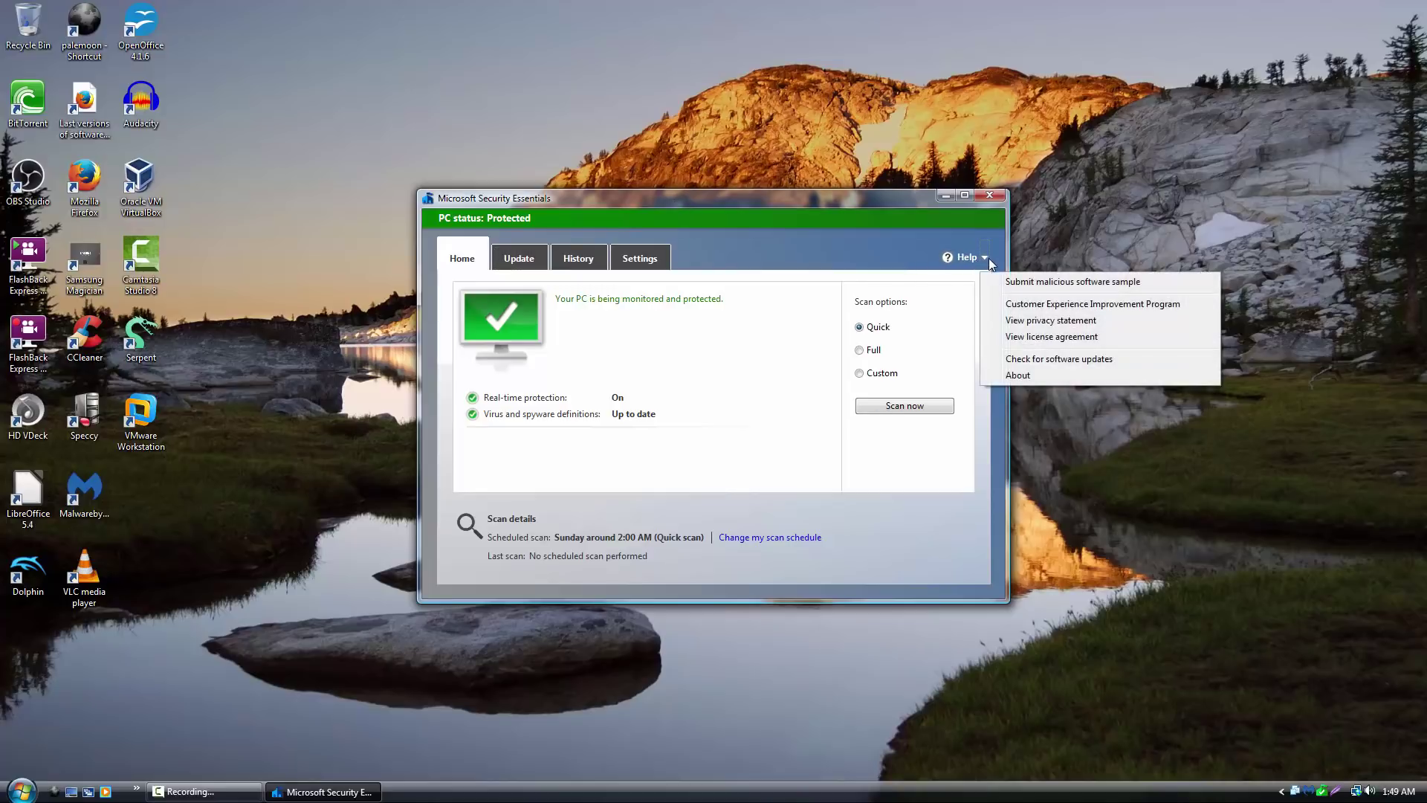
left_click(1044, 371)
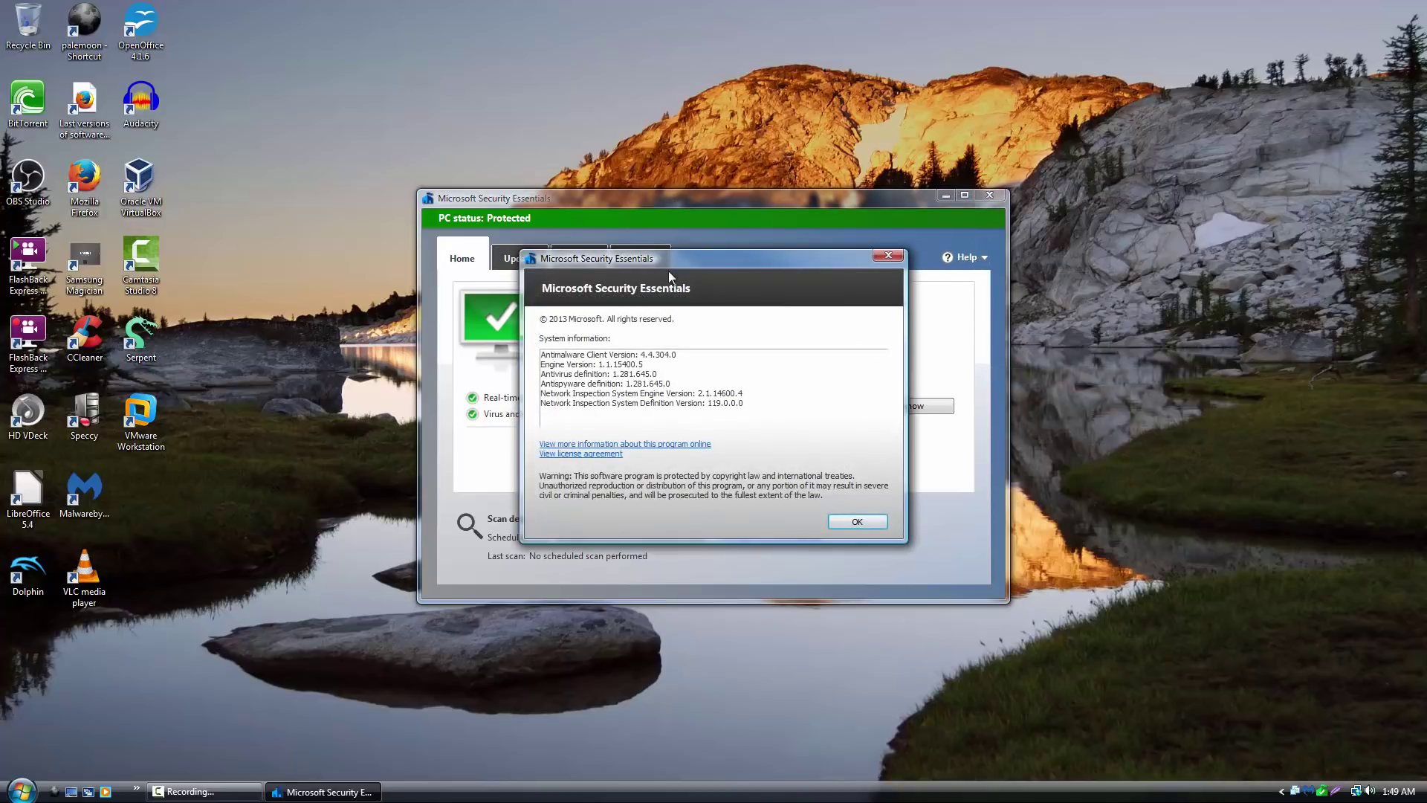
left_click_drag(699, 271, 747, 252)
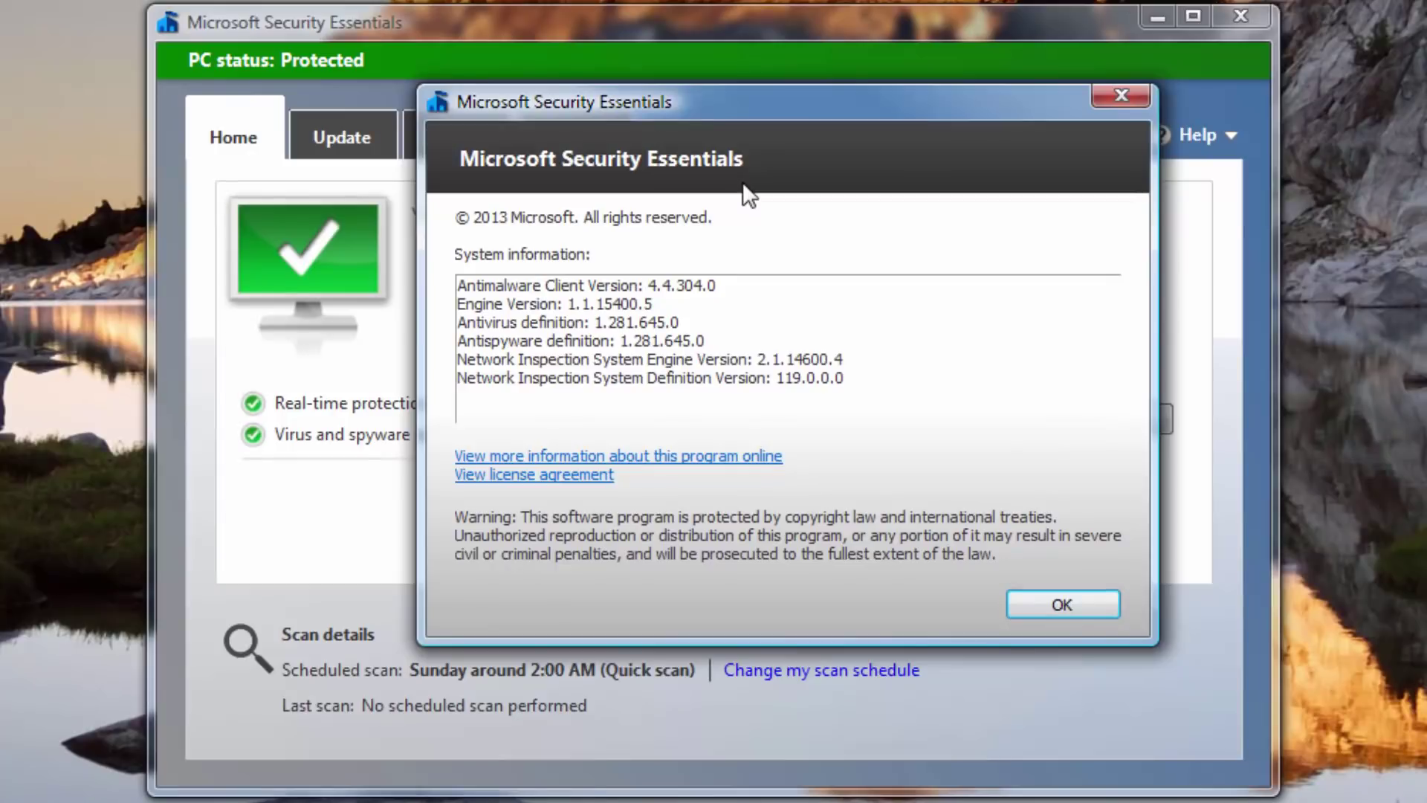
left_click_drag(749, 103, 712, 102)
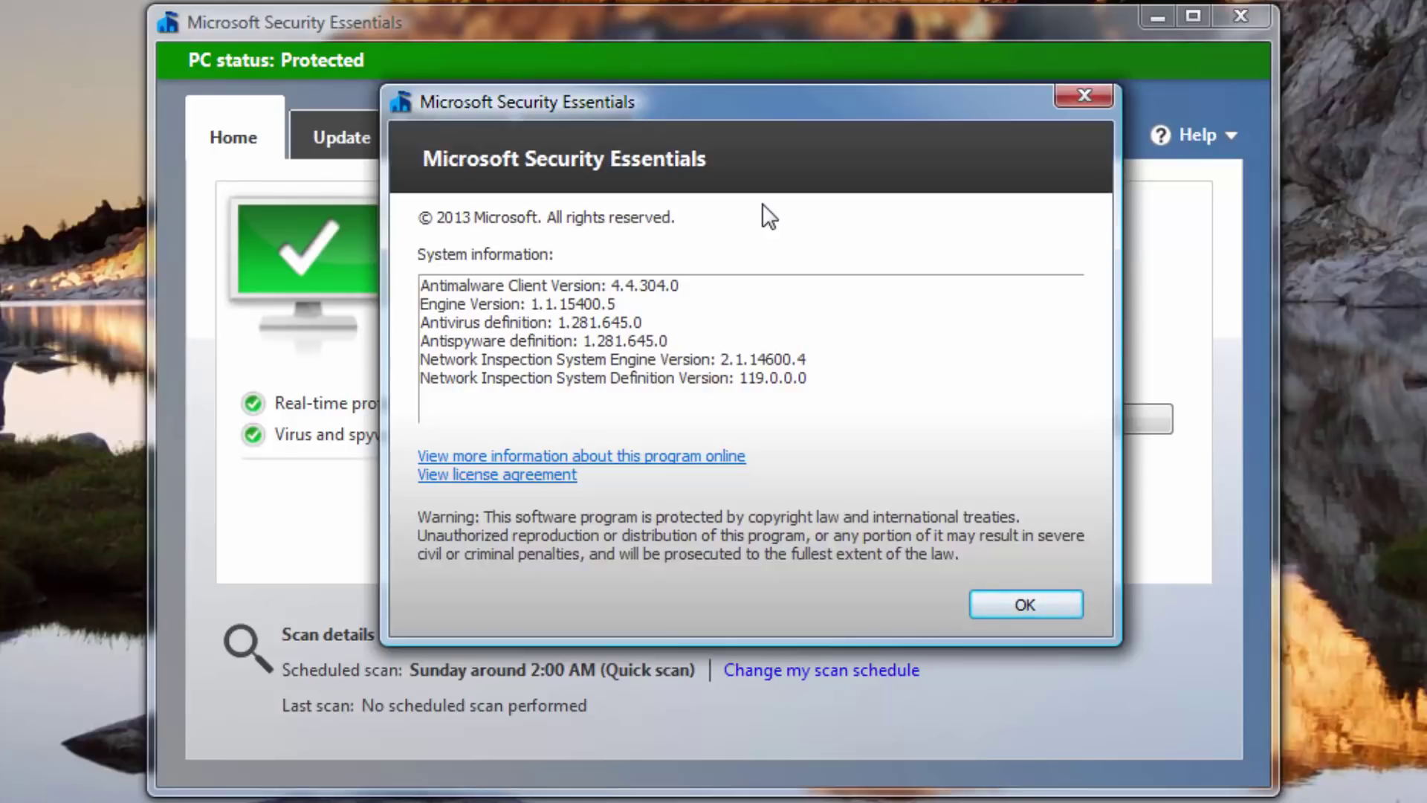
left_click(1083, 96)
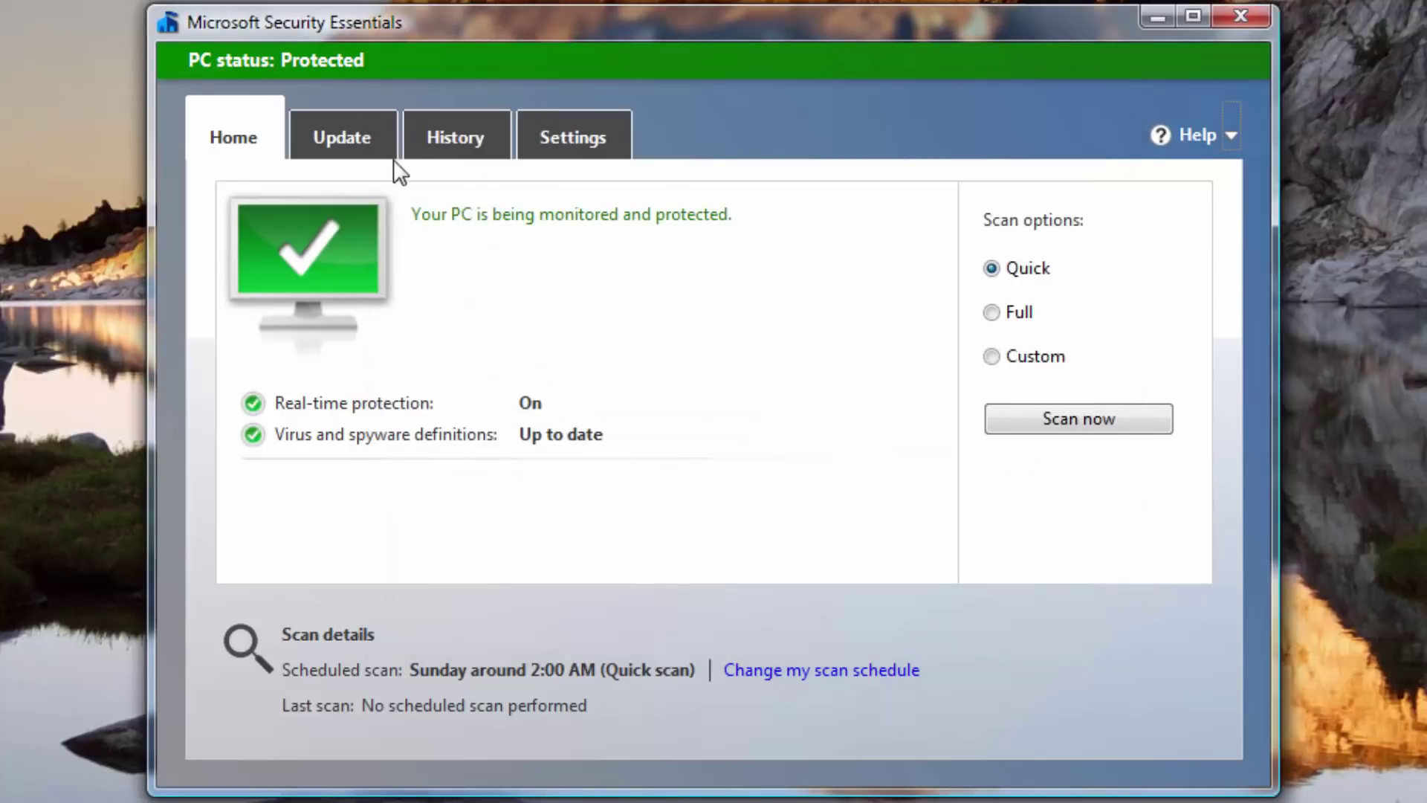
- Check the virus and spyware definition update details in Microsoft Security Essentials, and close the program
left_click(364, 157)
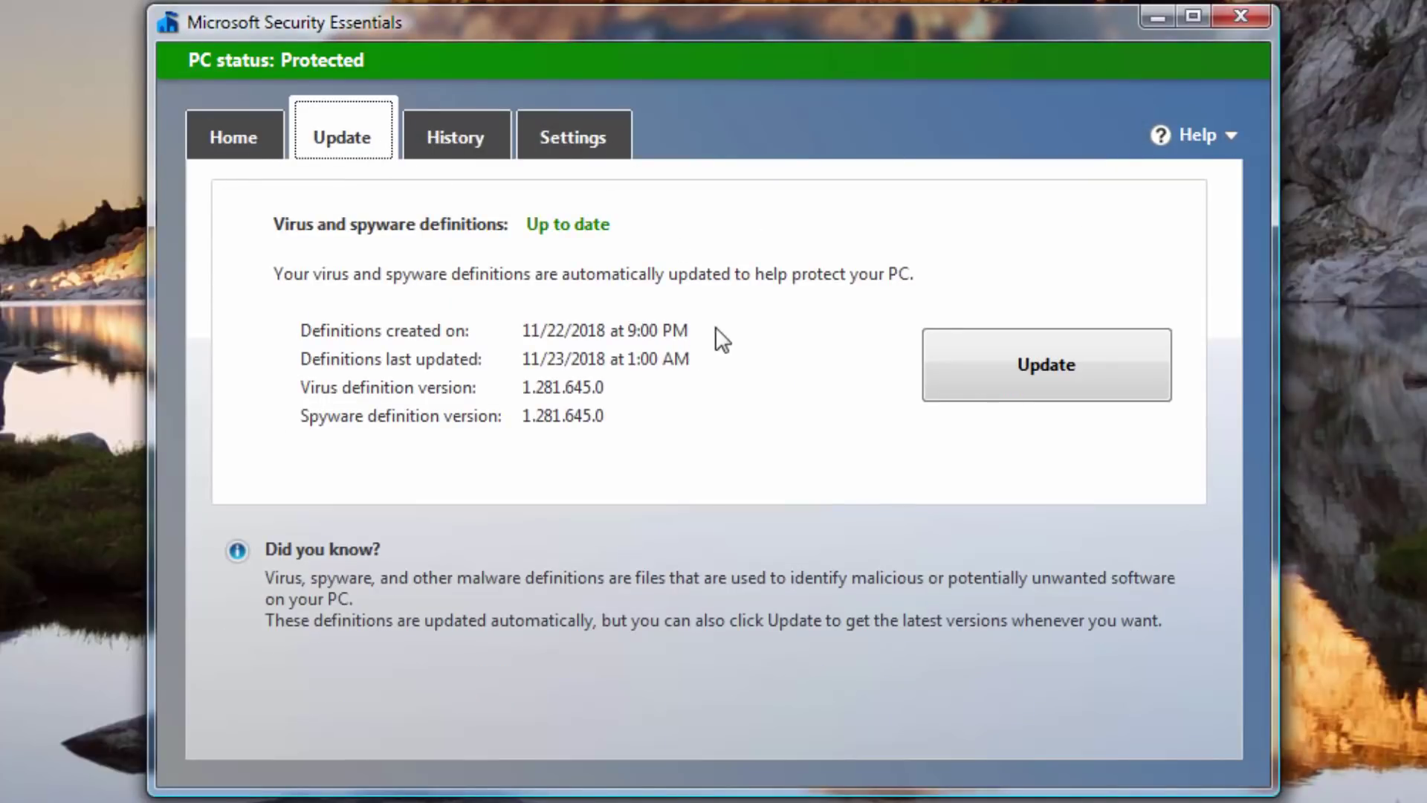
left_click(238, 154)
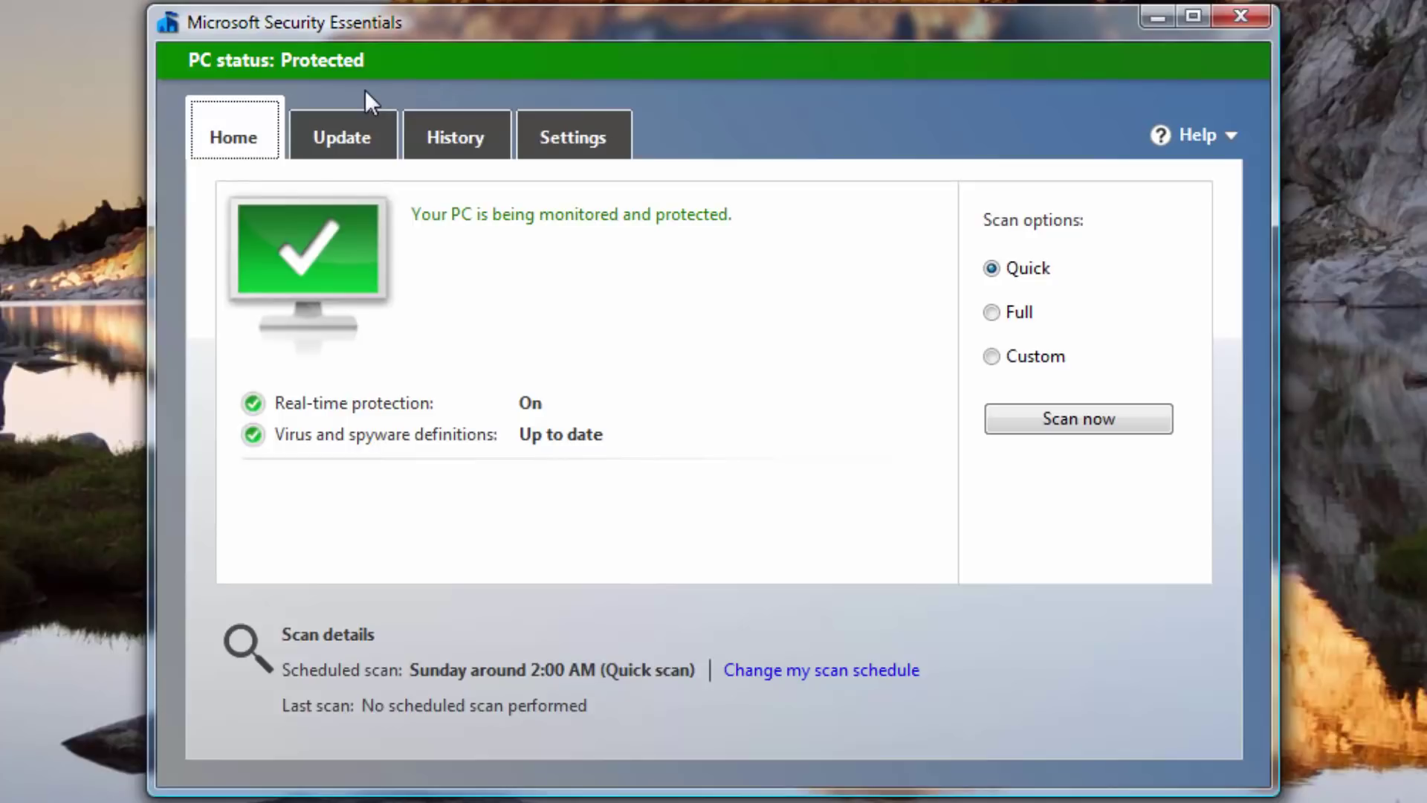
left_click(359, 140)
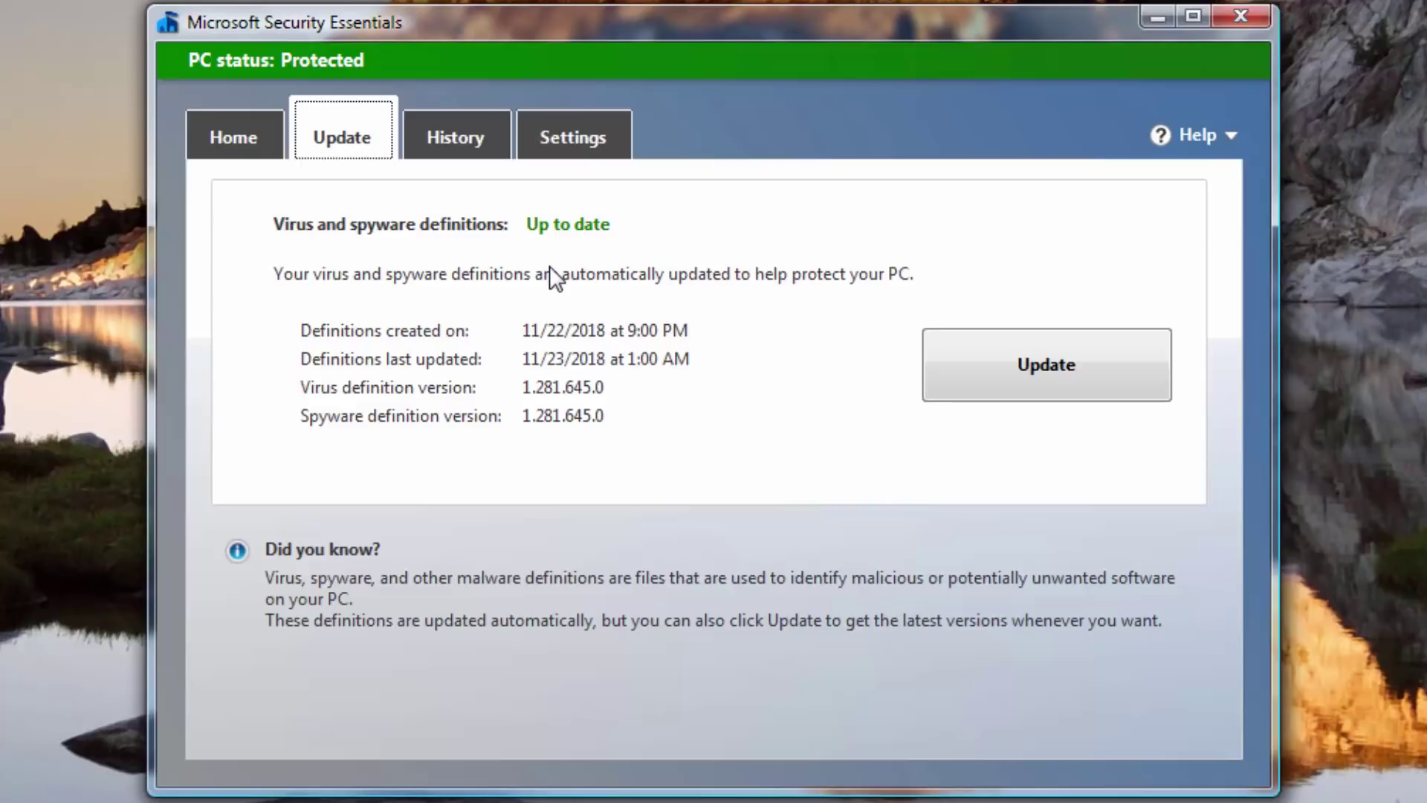
left_click(1239, 15)
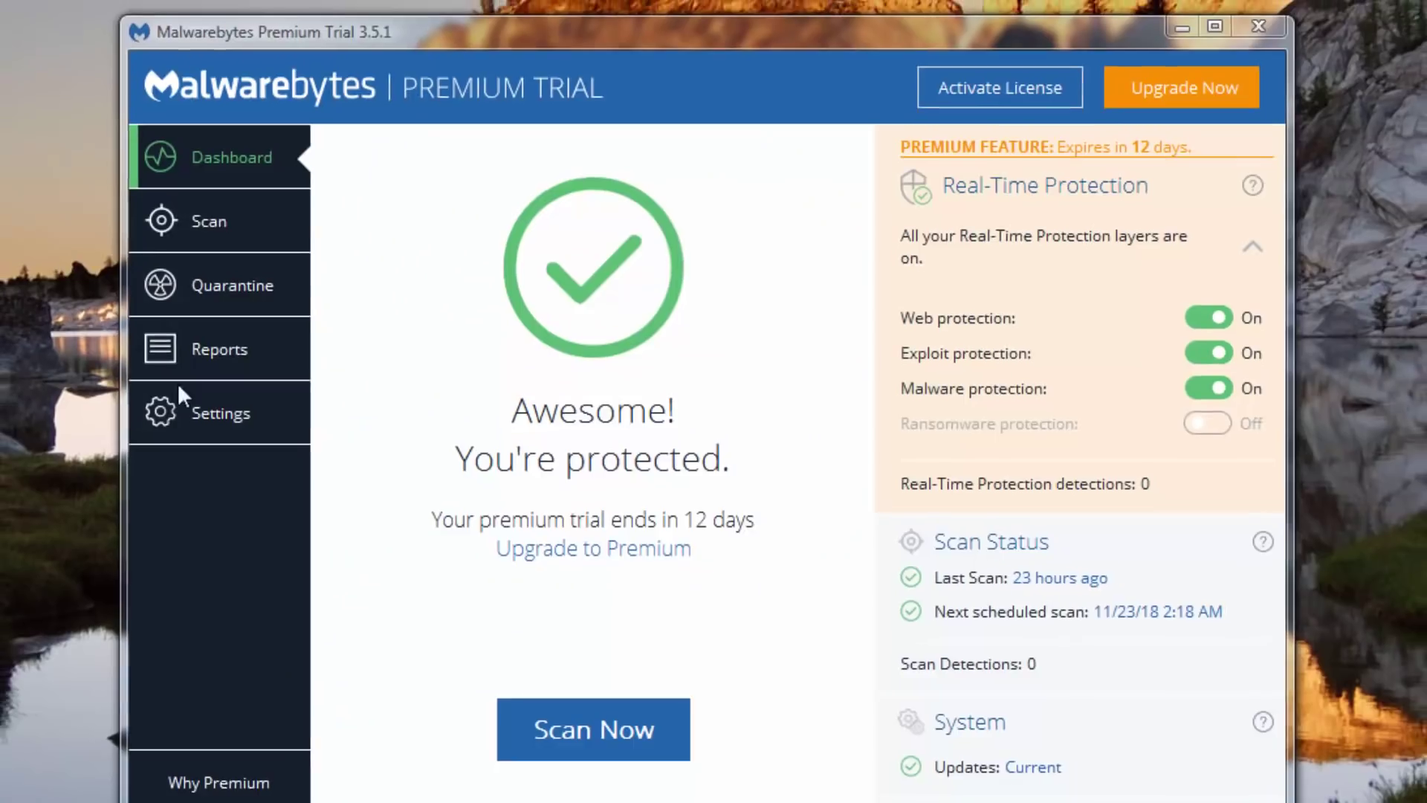
- Reposition the Malwarebytes window to view its version and protection dashboard, and close the program
left_click_drag(531, 21, 531, 0)
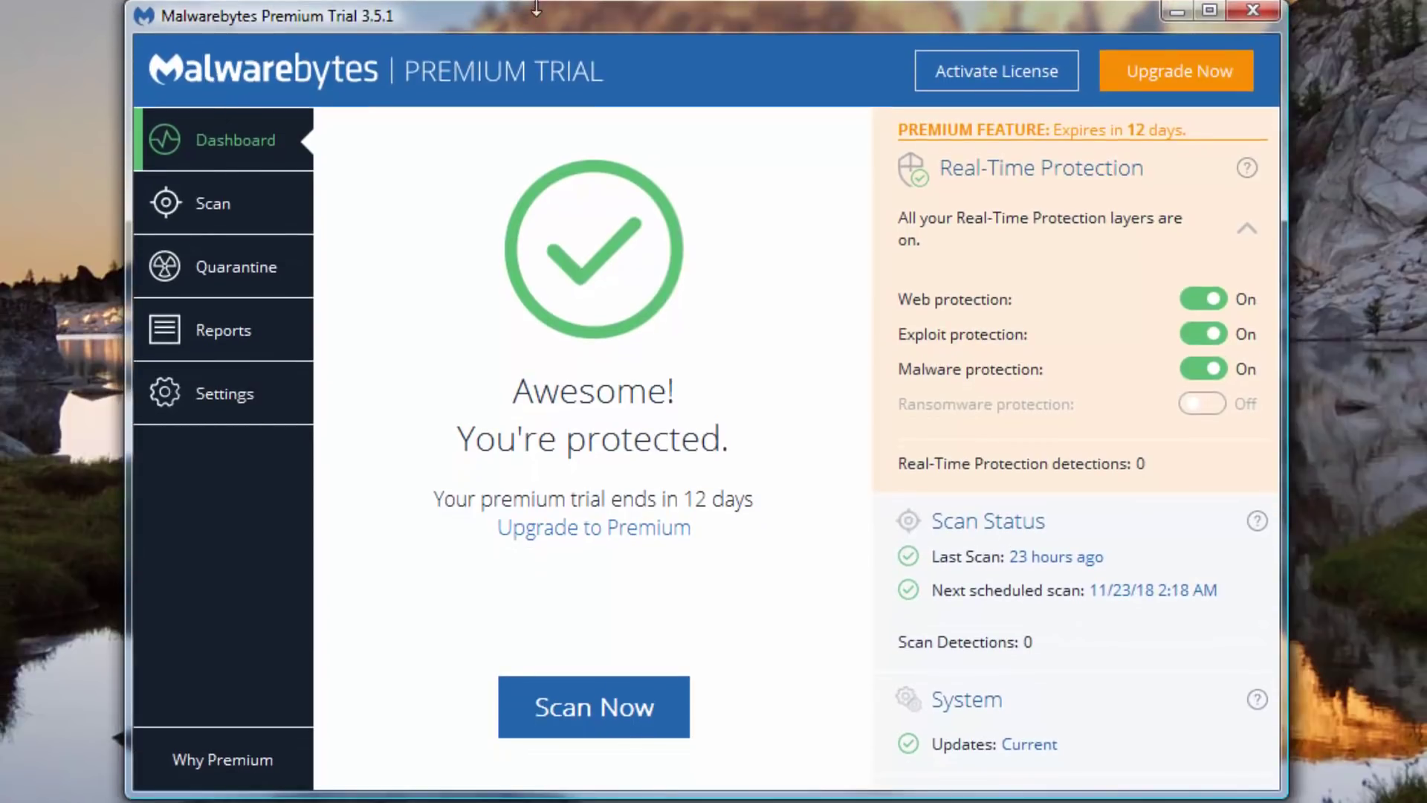
left_click_drag(605, 16, 712, 21)
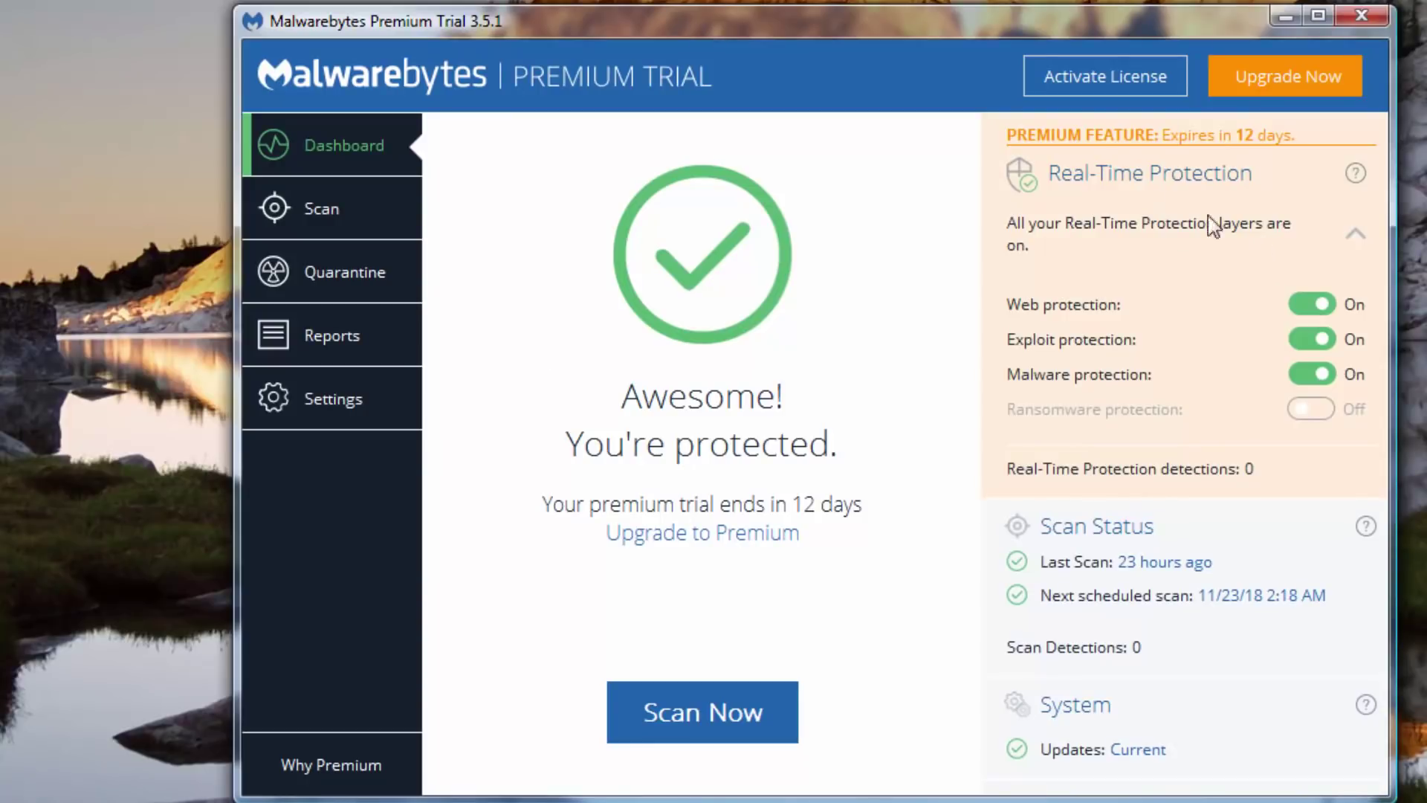
left_click_drag(546, 34, 479, 36)
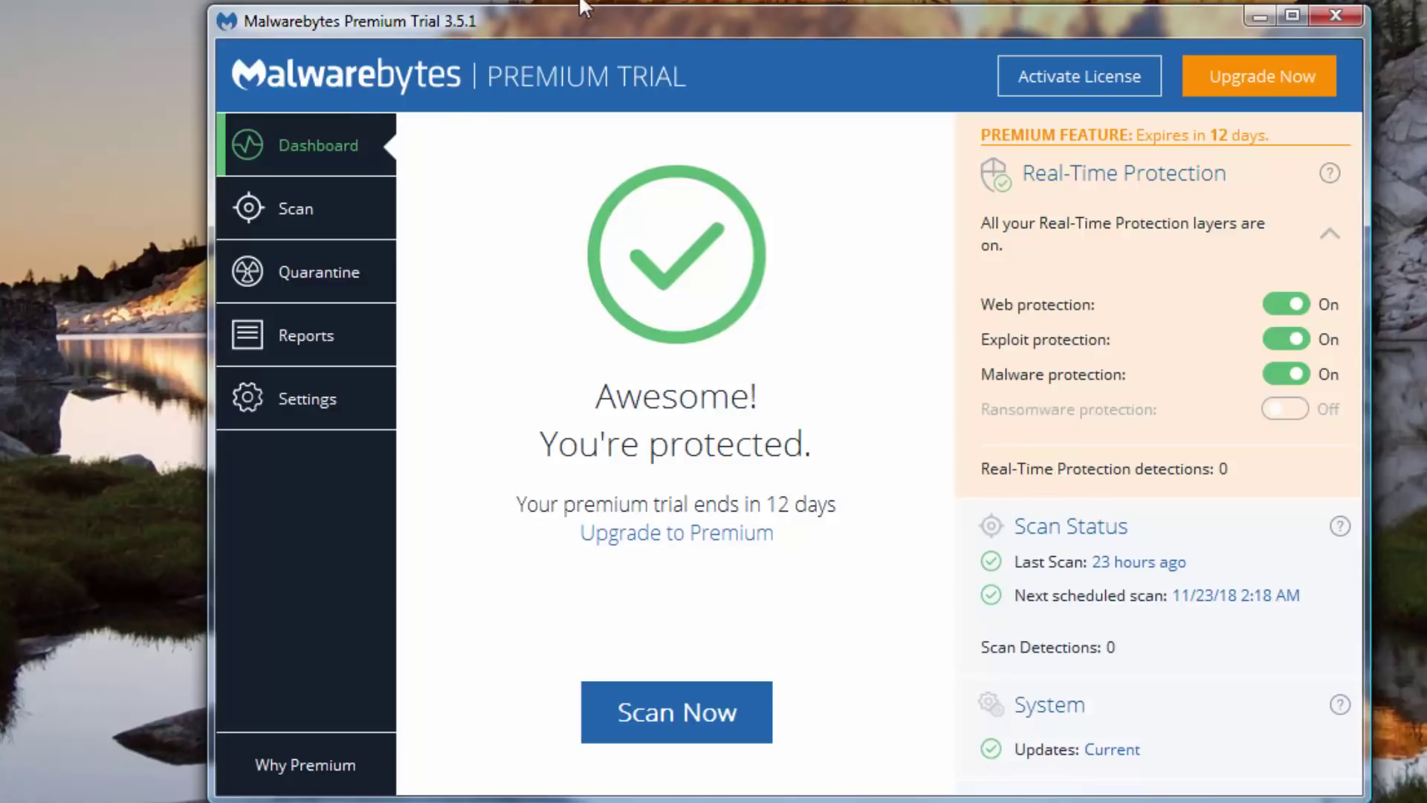
left_click_drag(567, 19, 558, 13)
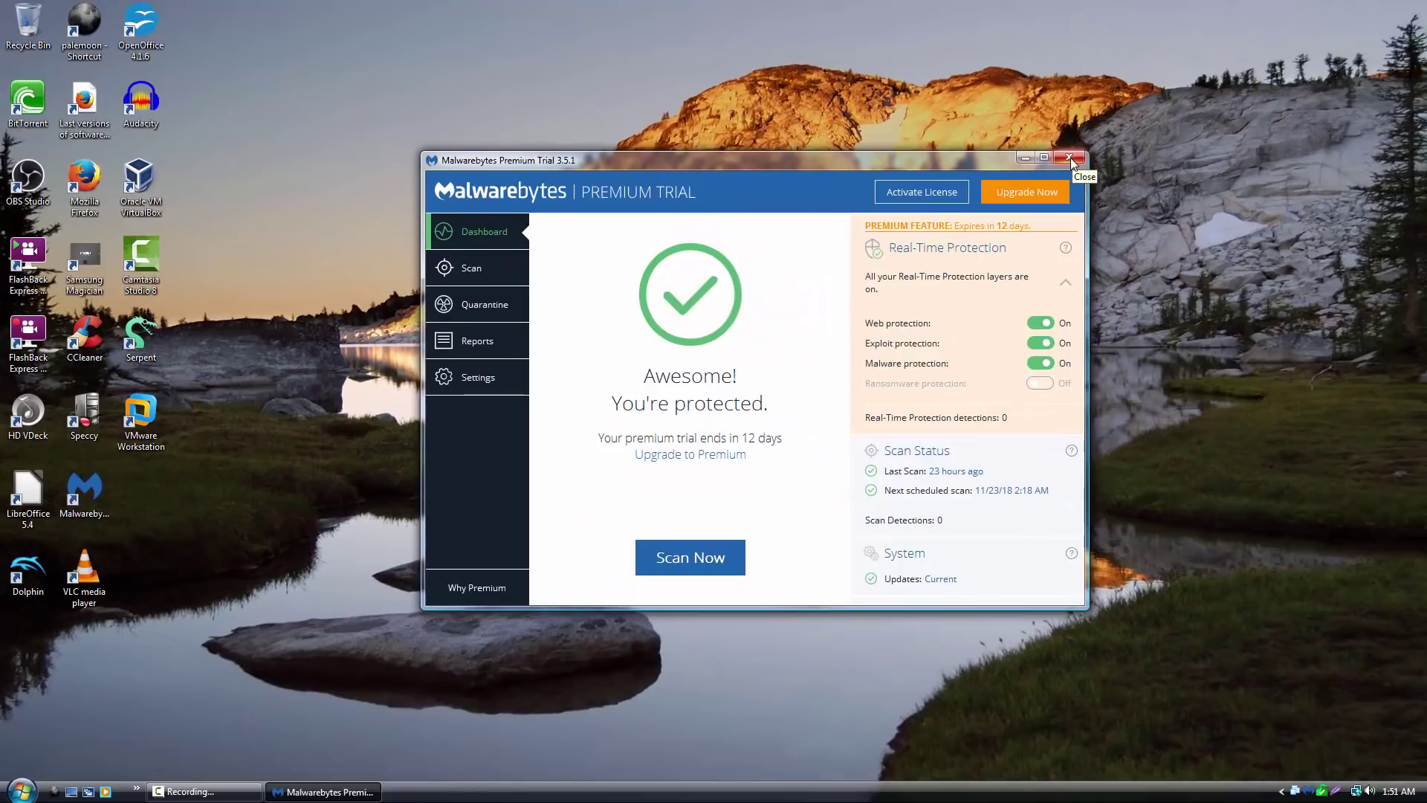
left_click(1070, 158)
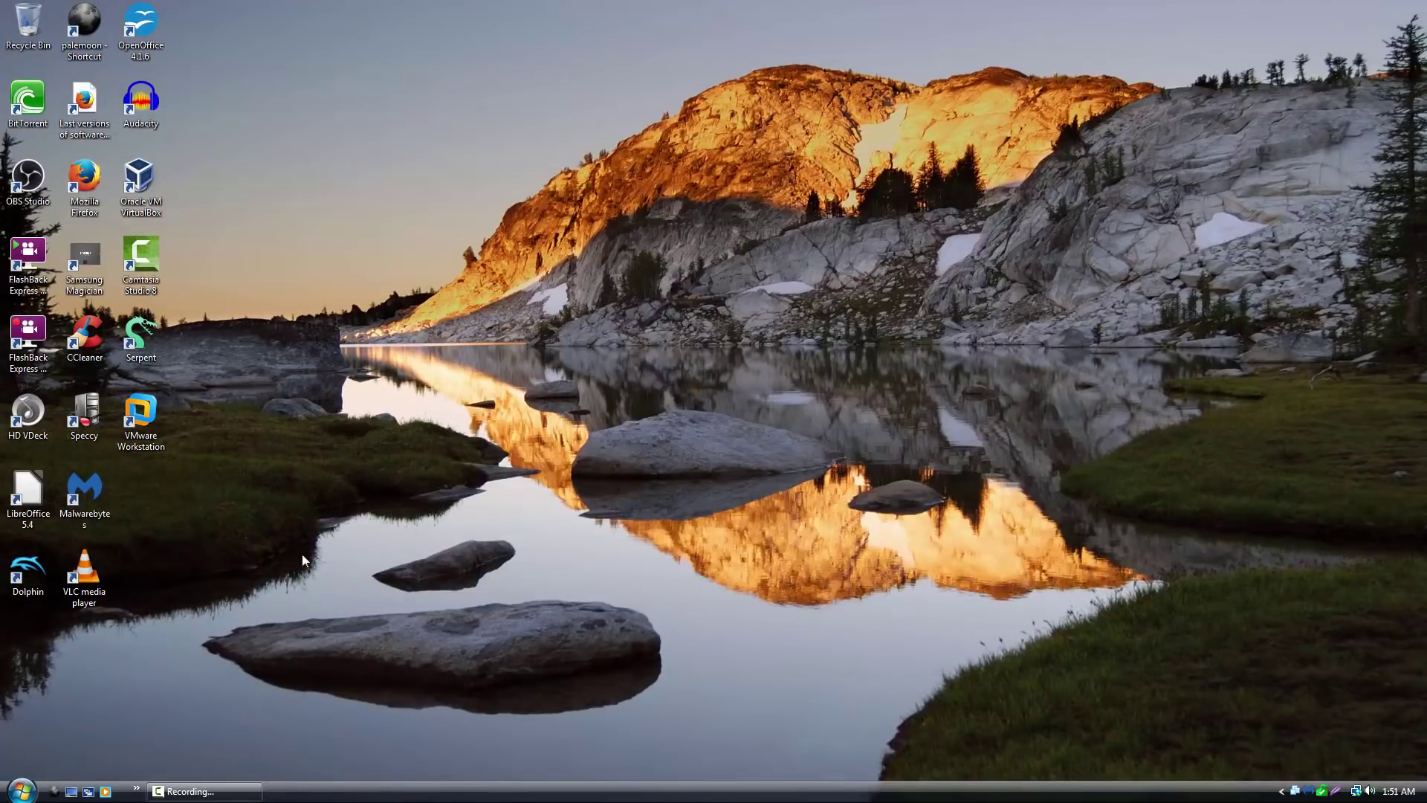
- Look through the full list of programs installed on the computer and dismiss it
left_click(21, 790)
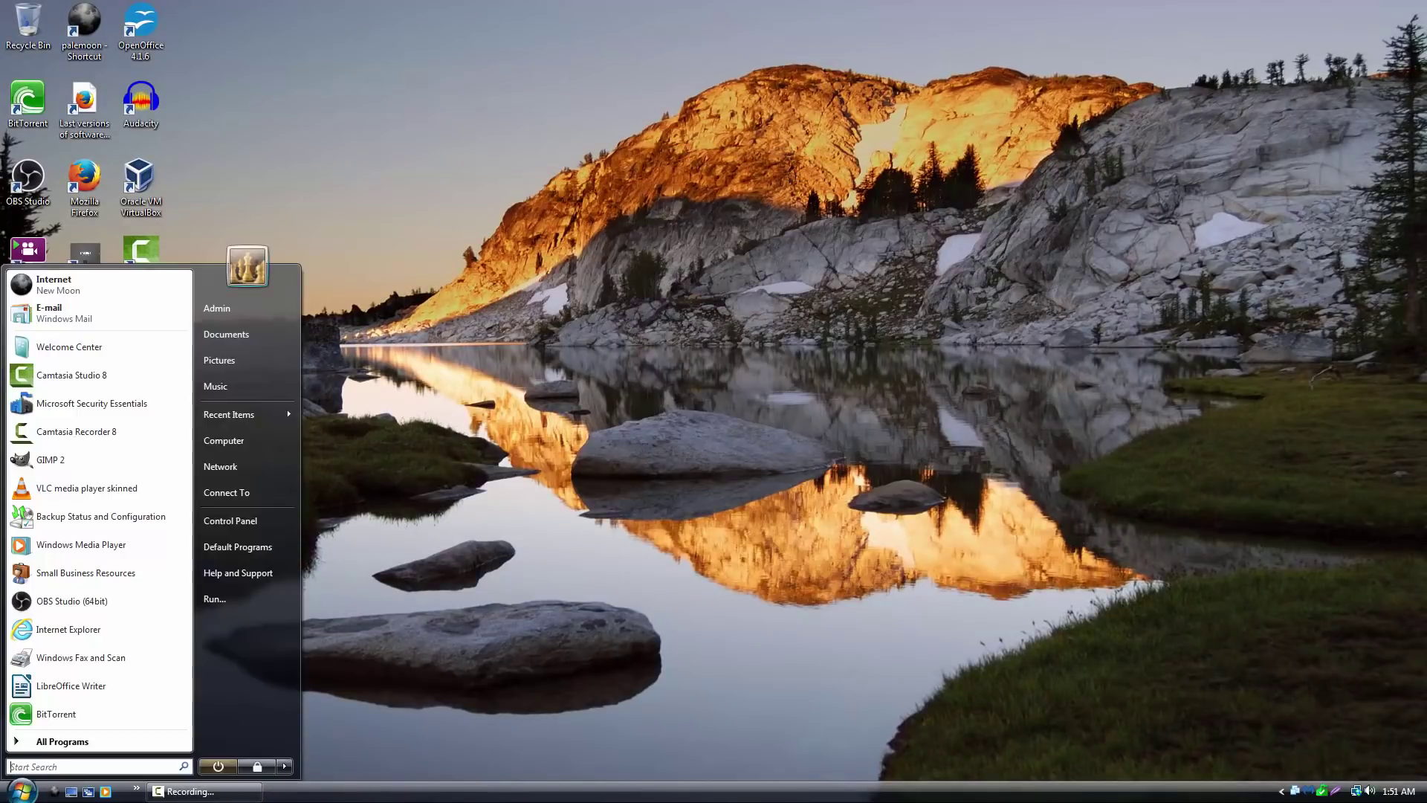
left_click(62, 741)
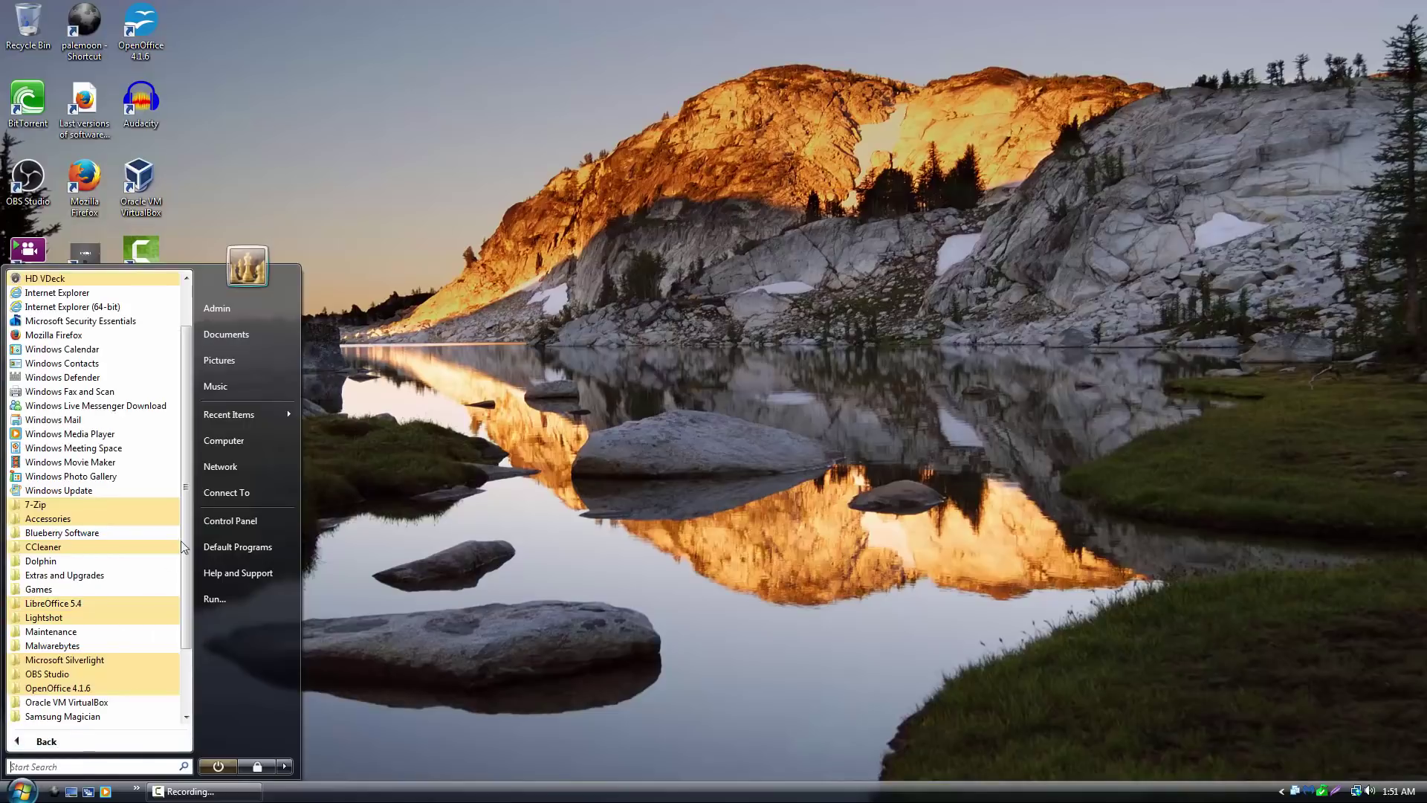
left_click(523, 435)
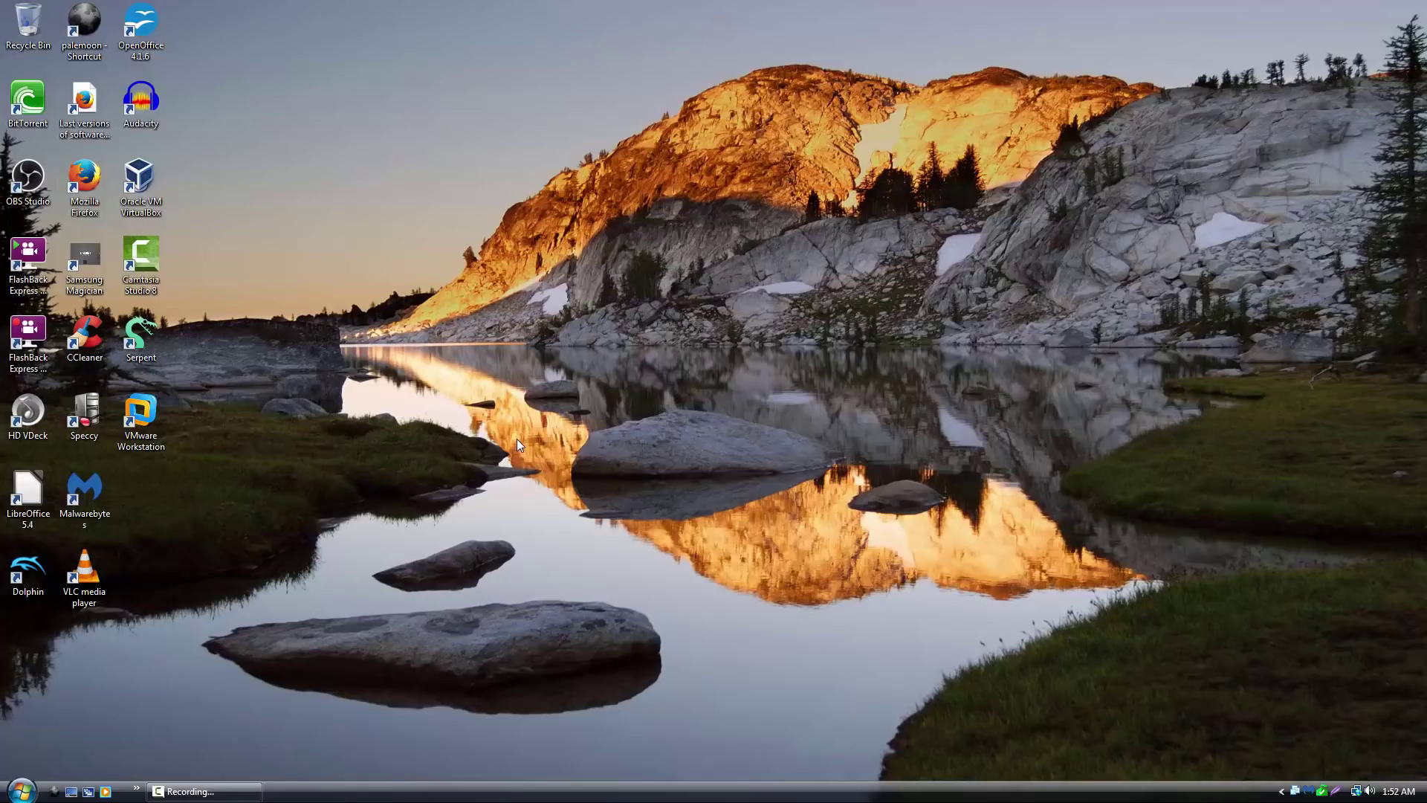
- Run dxdiag to view the computer's system information in the DirectX Diagnostic Tool, and close it
key("super")
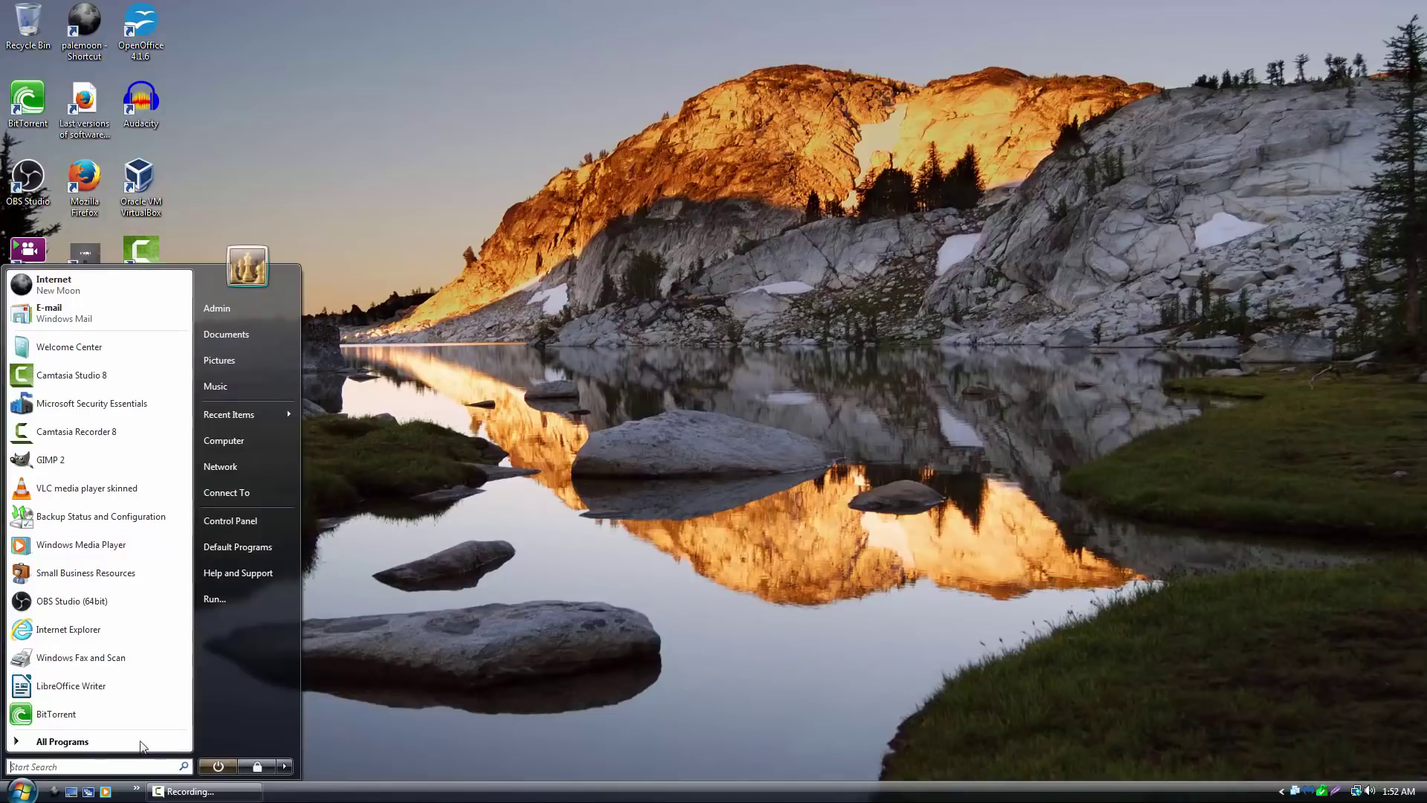
left_click(261, 594)
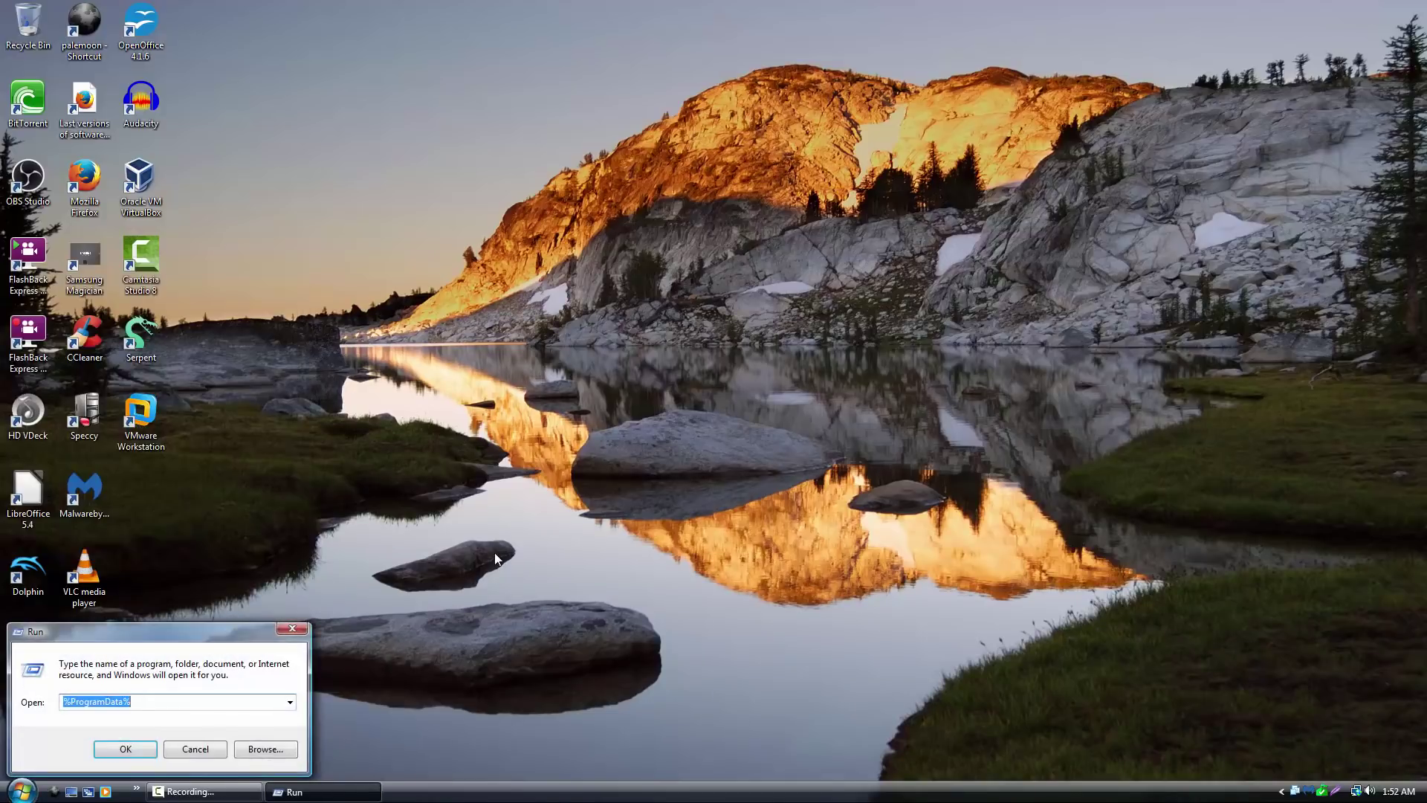
type("dxdiag")
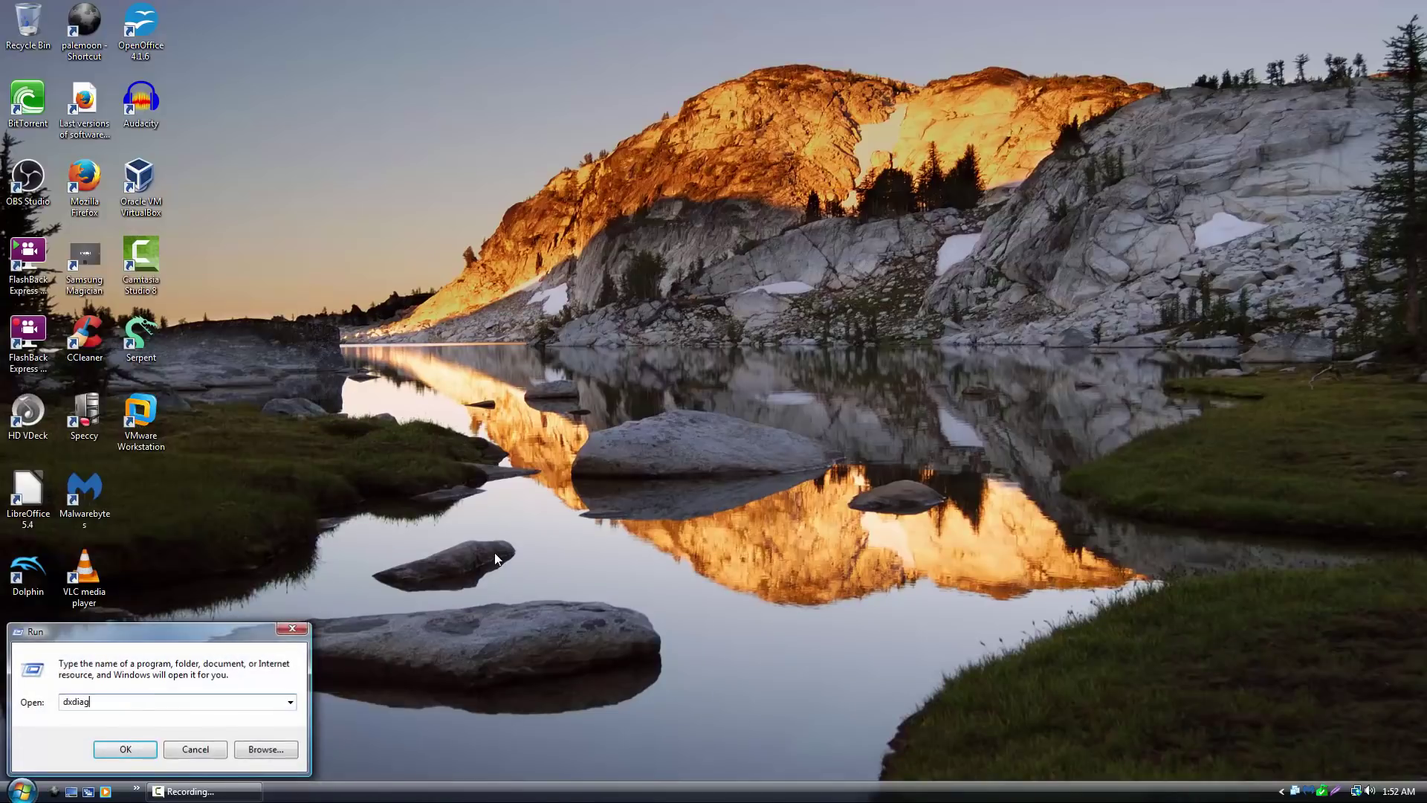
key("Return")
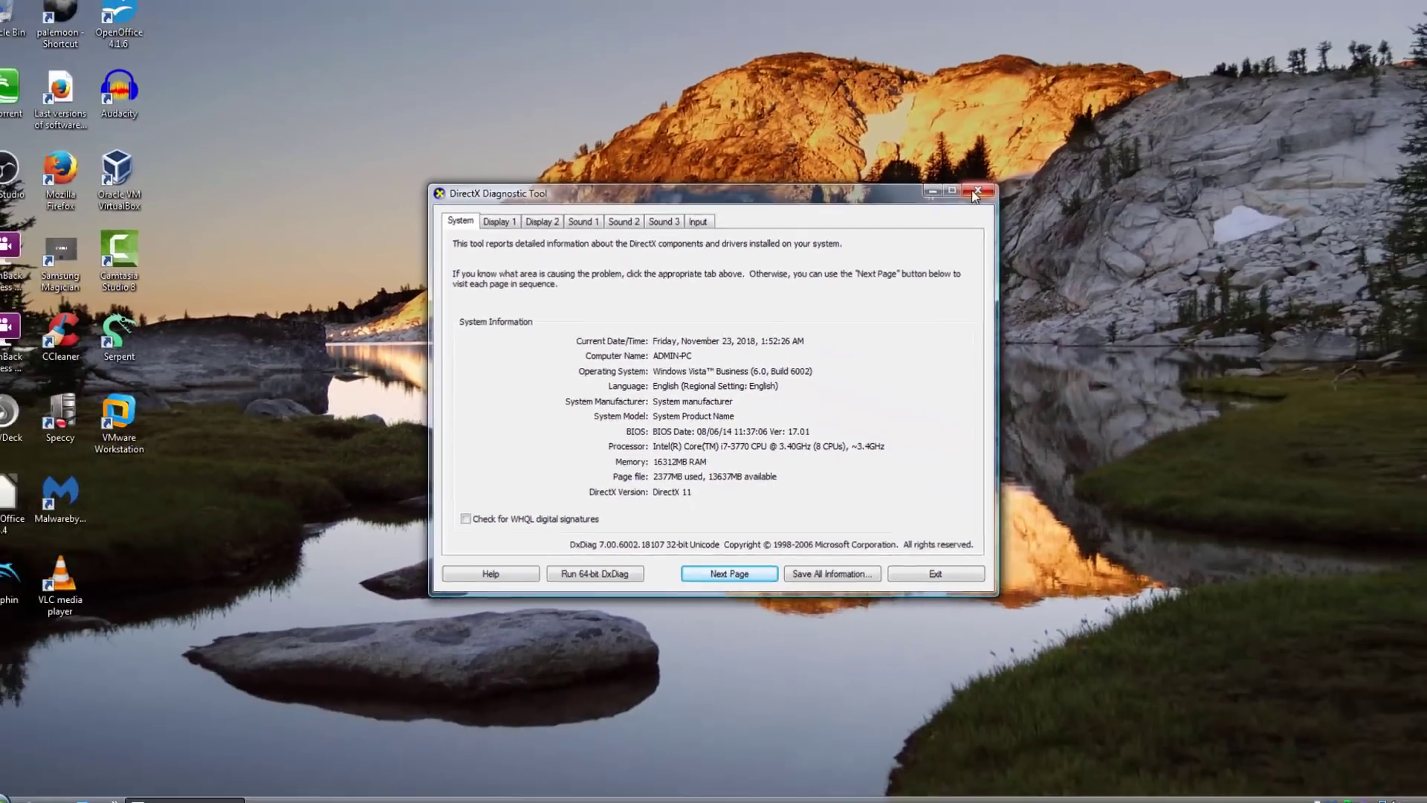
left_click(1197, 31)
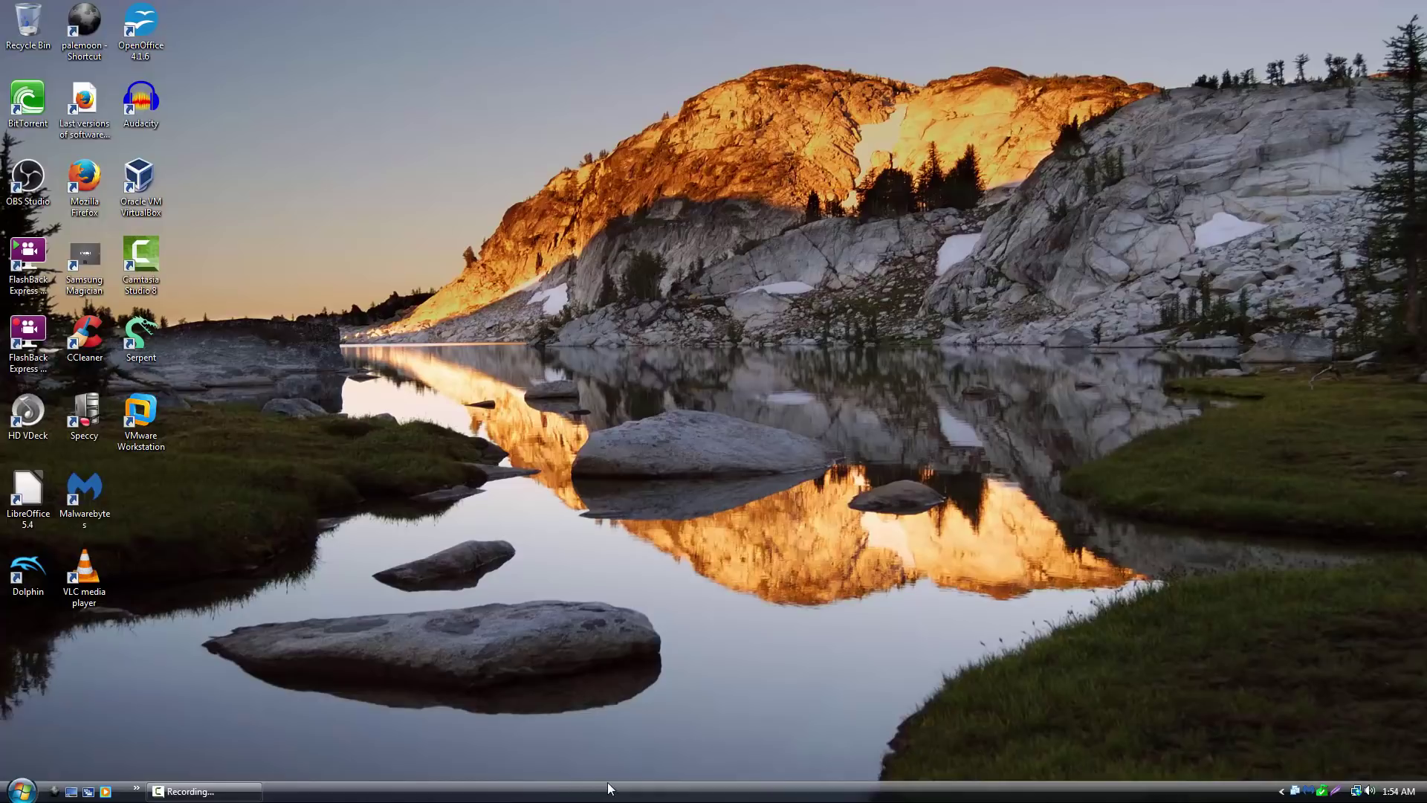
- Open the computer's system properties to view the Windows edition and hardware details, and close the window
left_click(20, 790)
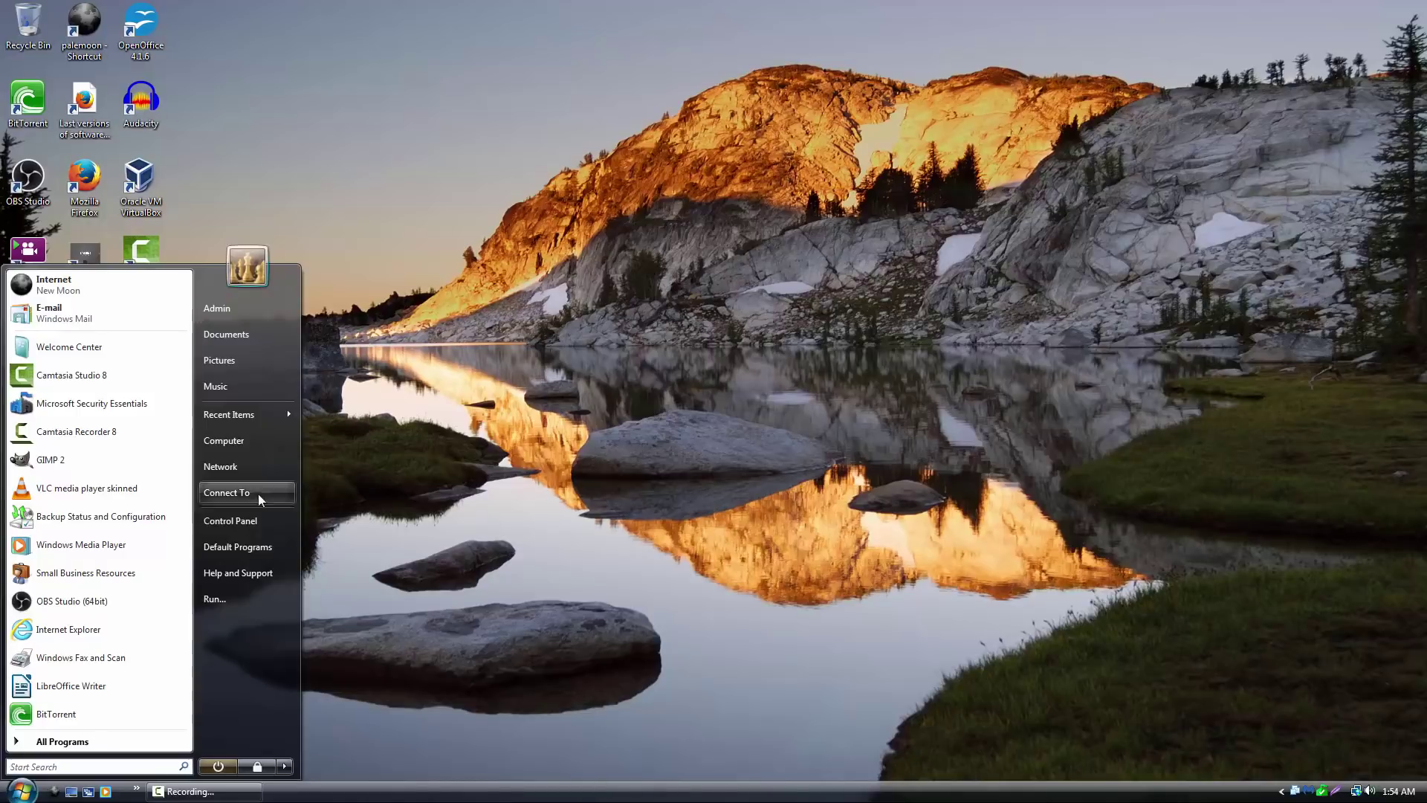
right_click(265, 448)
left_click(349, 591)
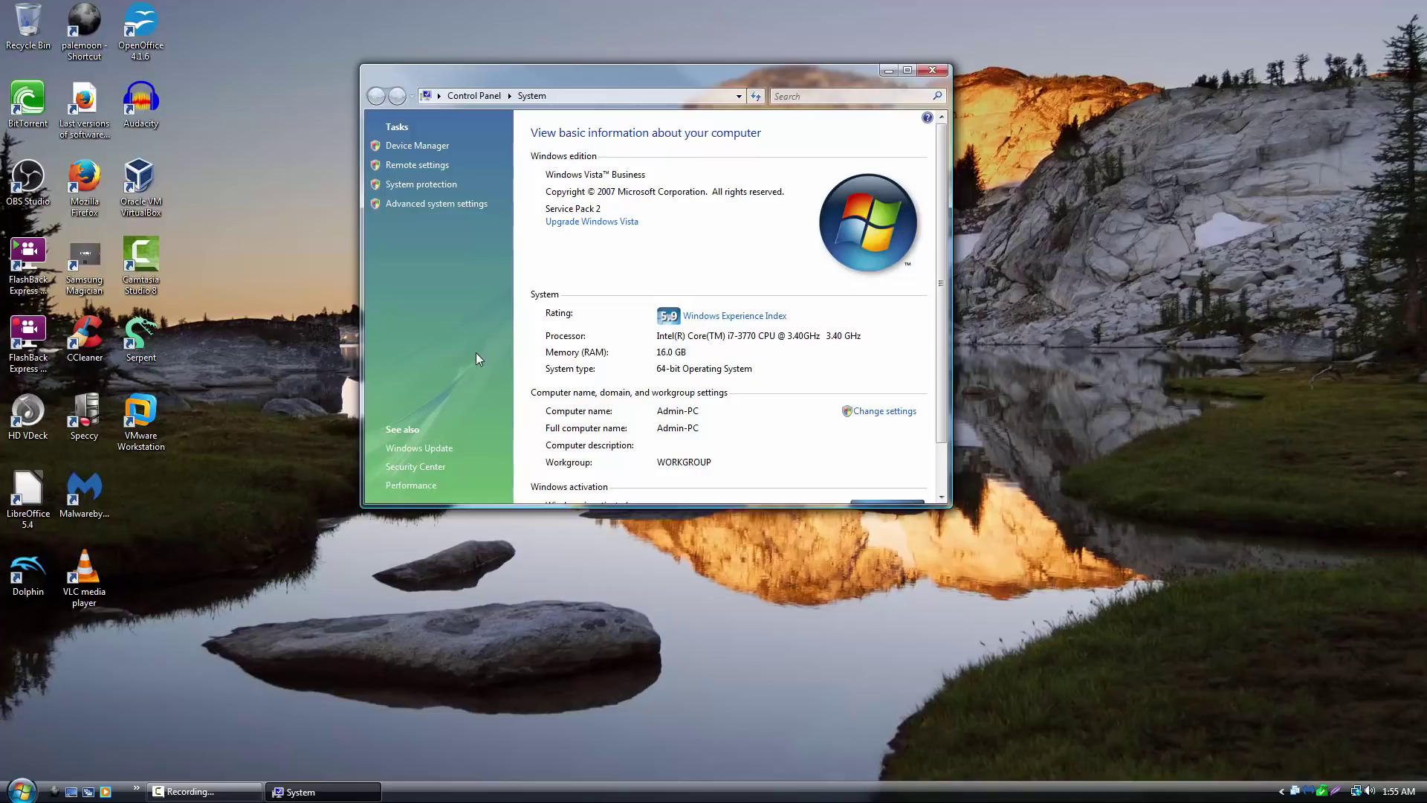
left_click(929, 70)
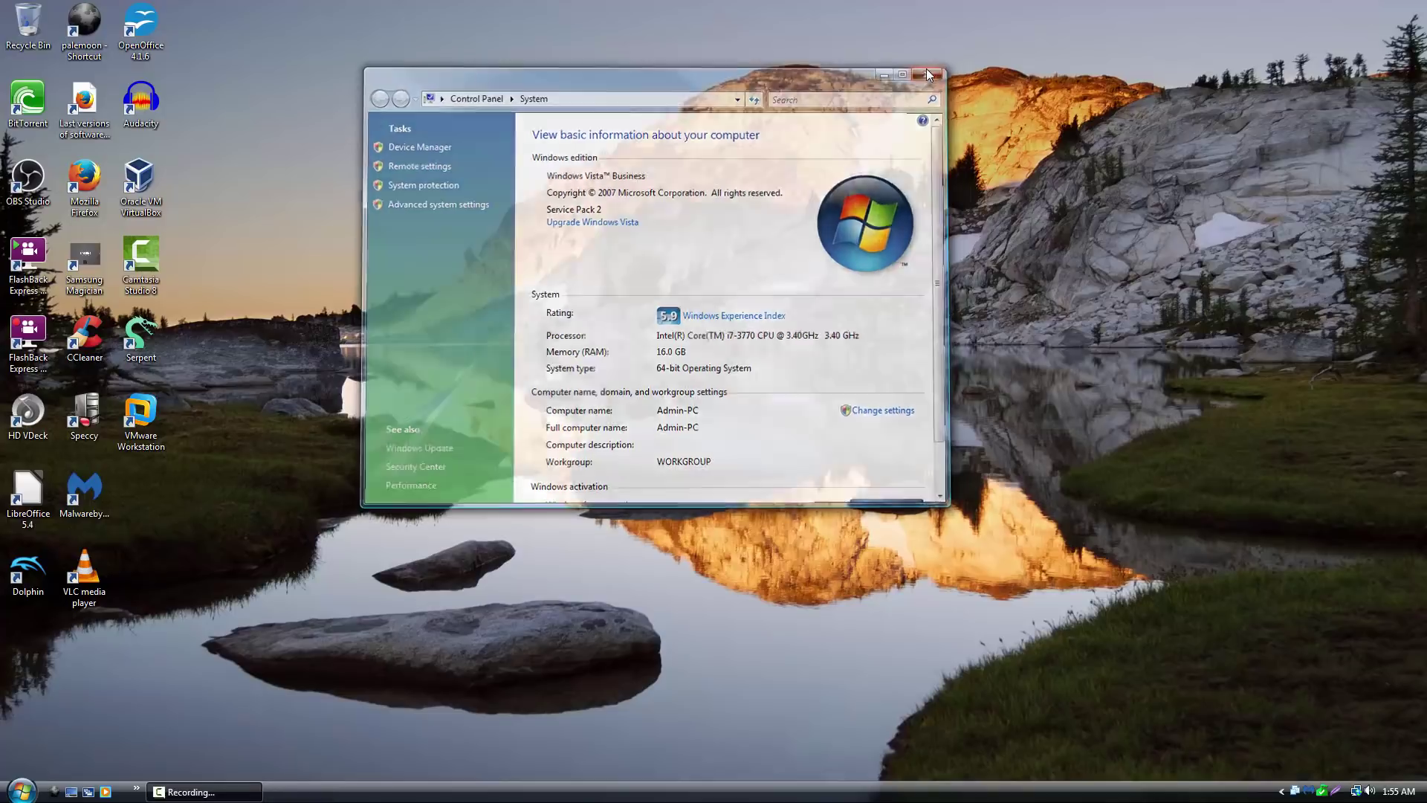